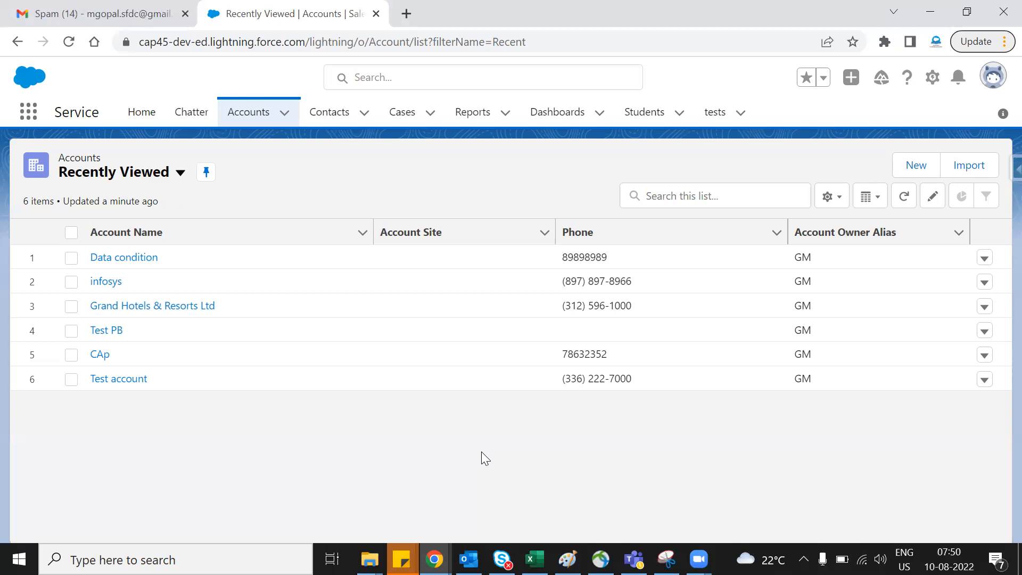
- Display the All Accounts list view of the Accounts object
left_click(244, 118)
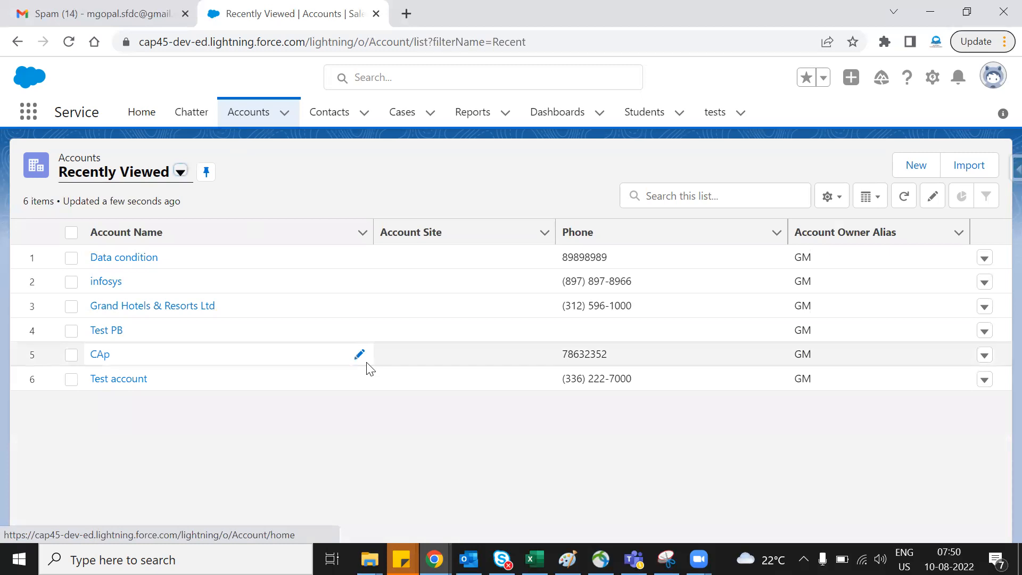
left_click(185, 179)
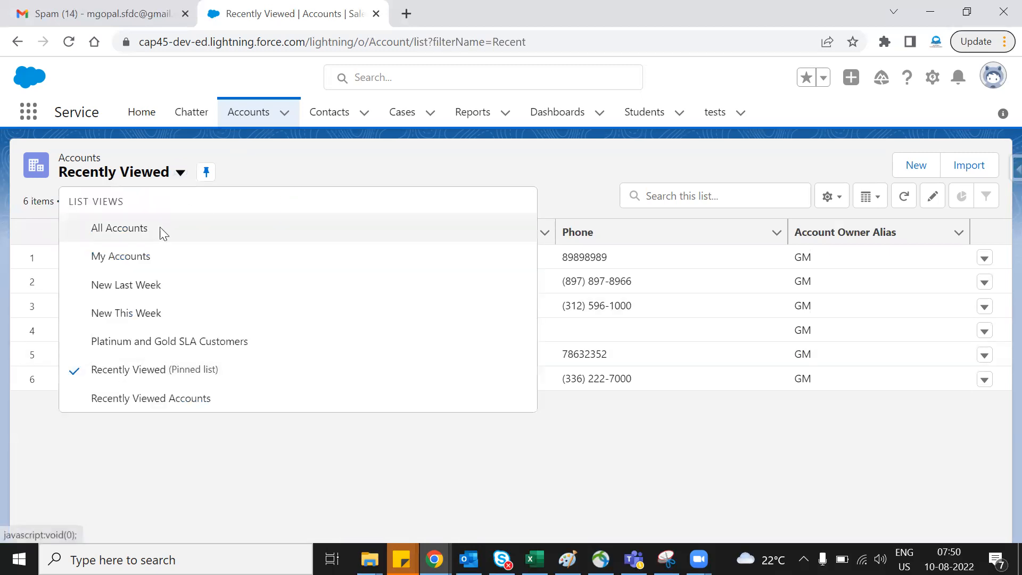
left_click(160, 230)
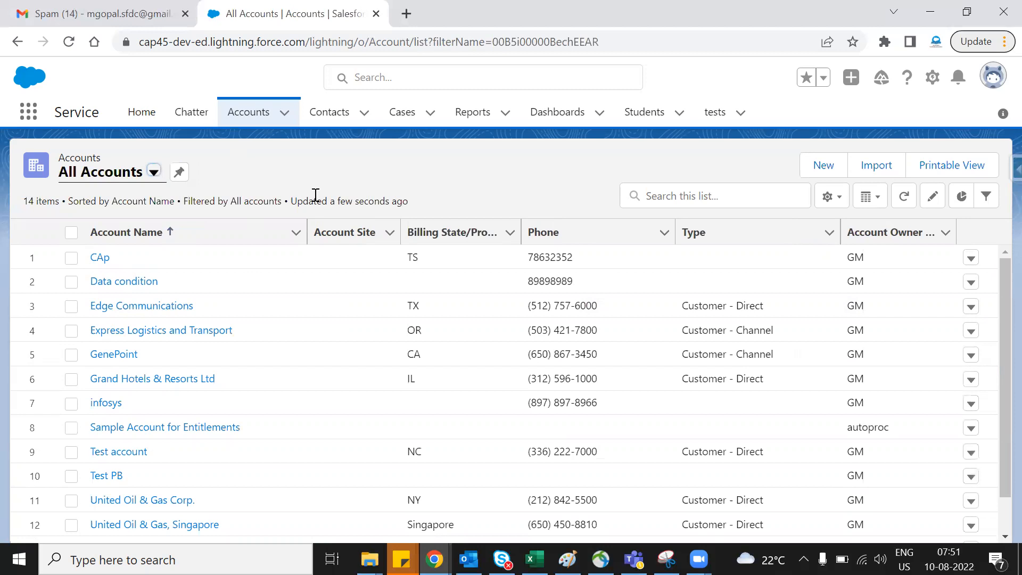
left_click(819, 166)
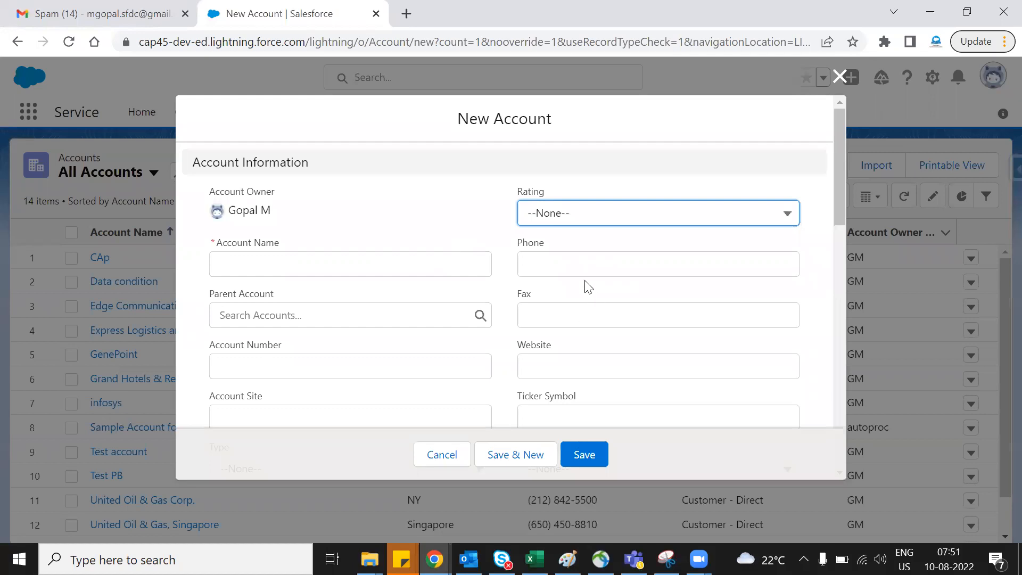
left_click(580, 266)
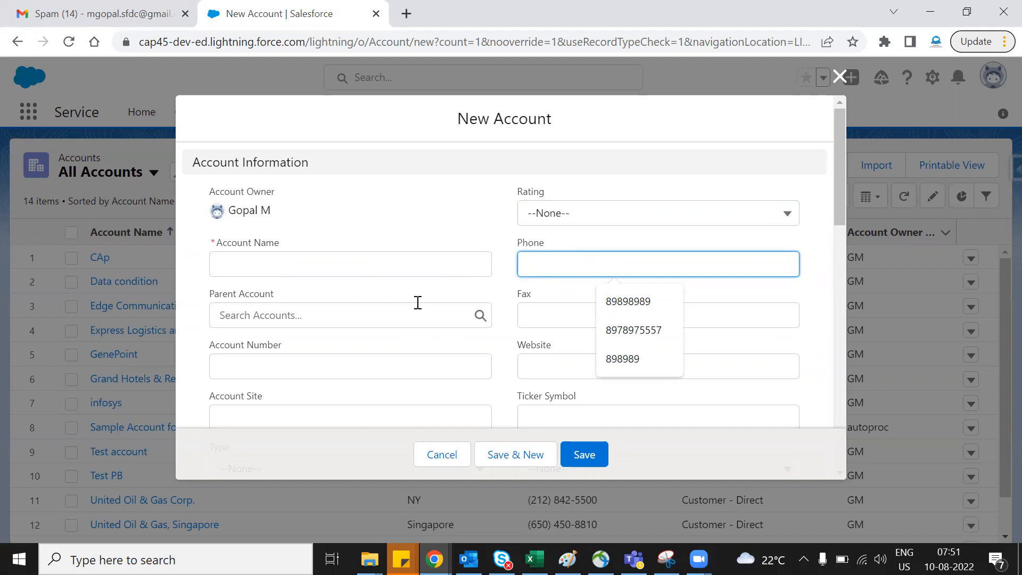
left_click(662, 297)
left_click(429, 265)
left_click(335, 301)
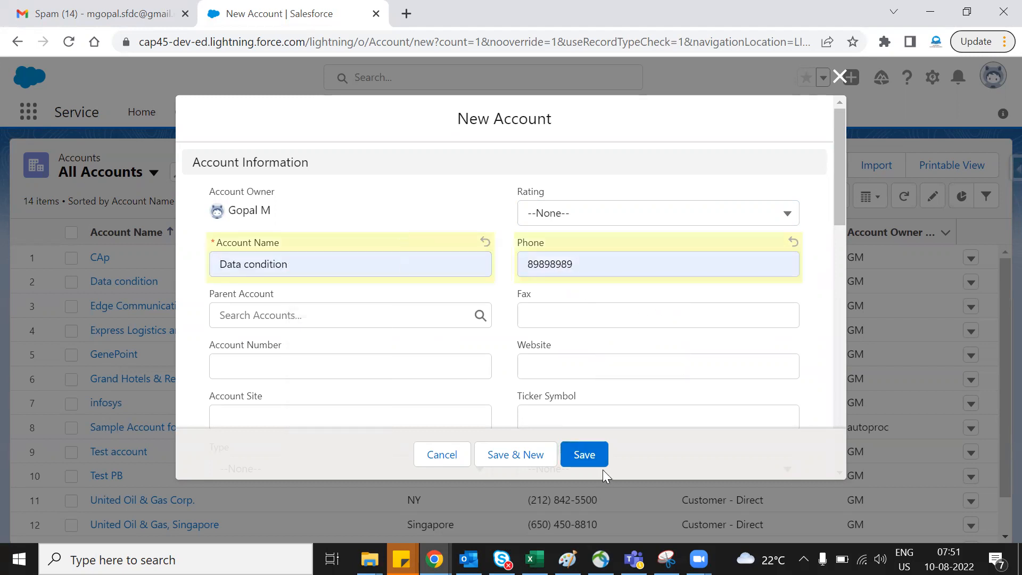
double_click(604, 263)
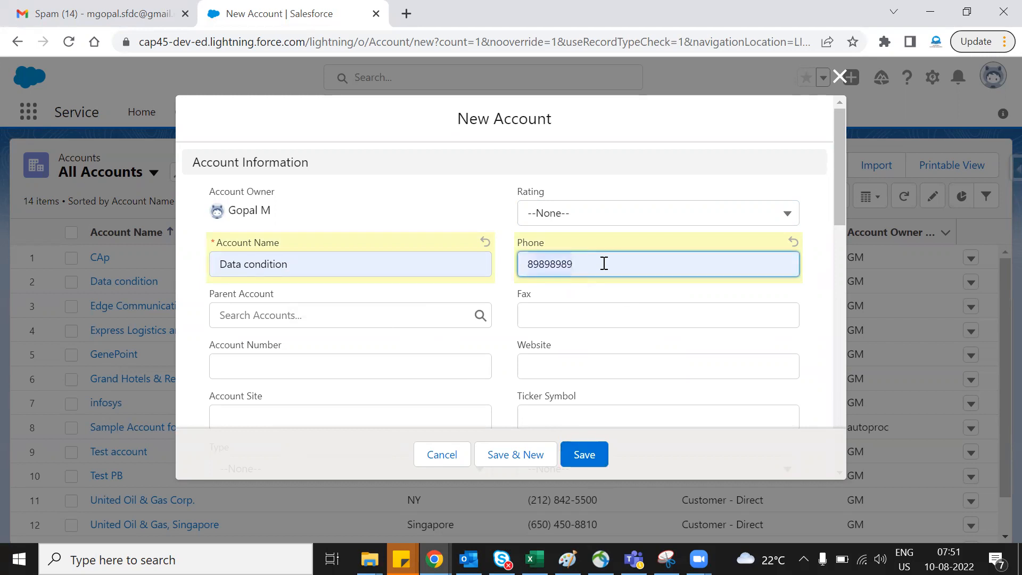
left_click(445, 454)
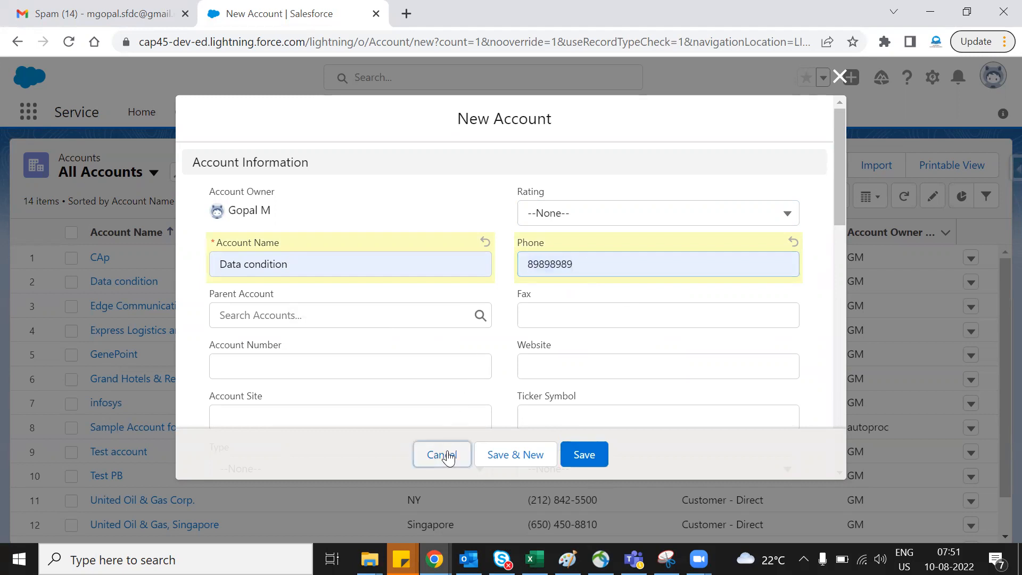
- Open the Flows page of Setup in a duplicate of the All Accounts browser tab
right_click(264, 6)
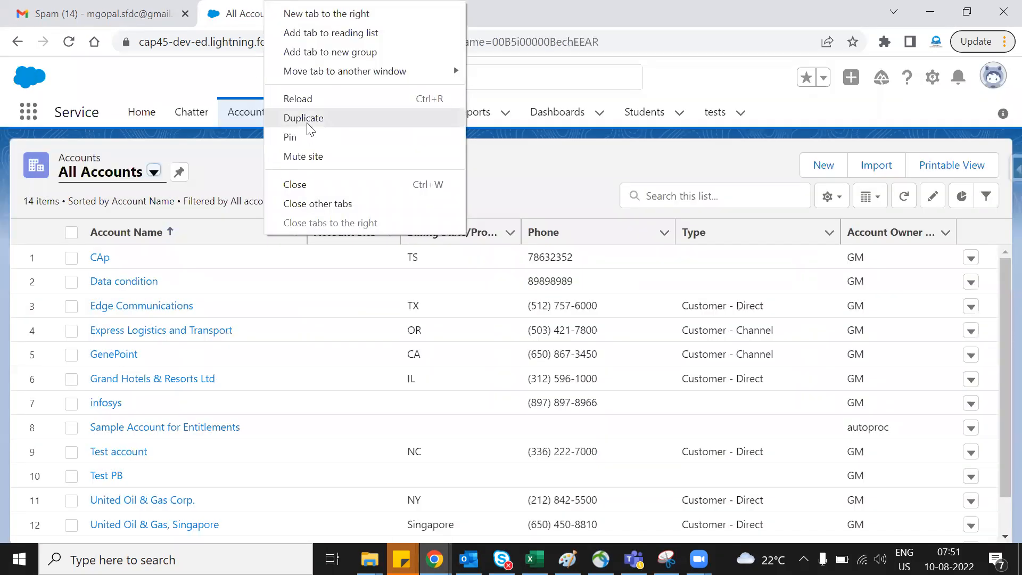
left_click(308, 120)
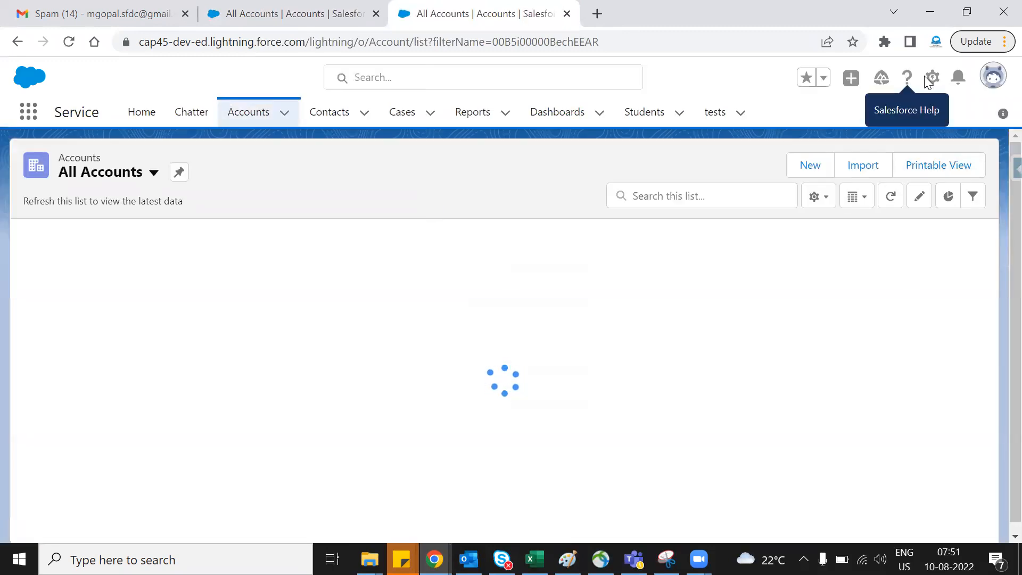
left_click(931, 78)
left_click(903, 120)
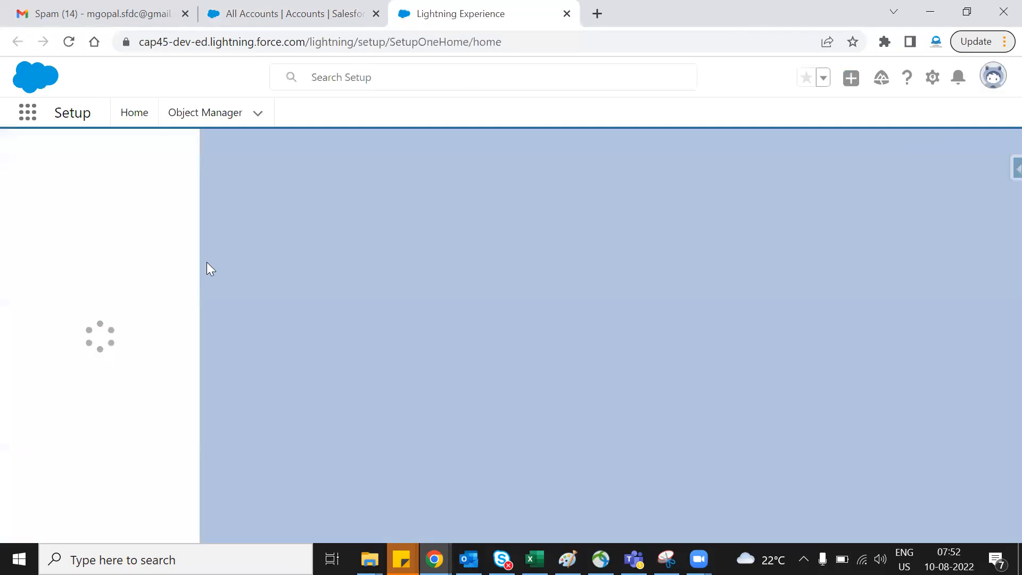
left_click(124, 166)
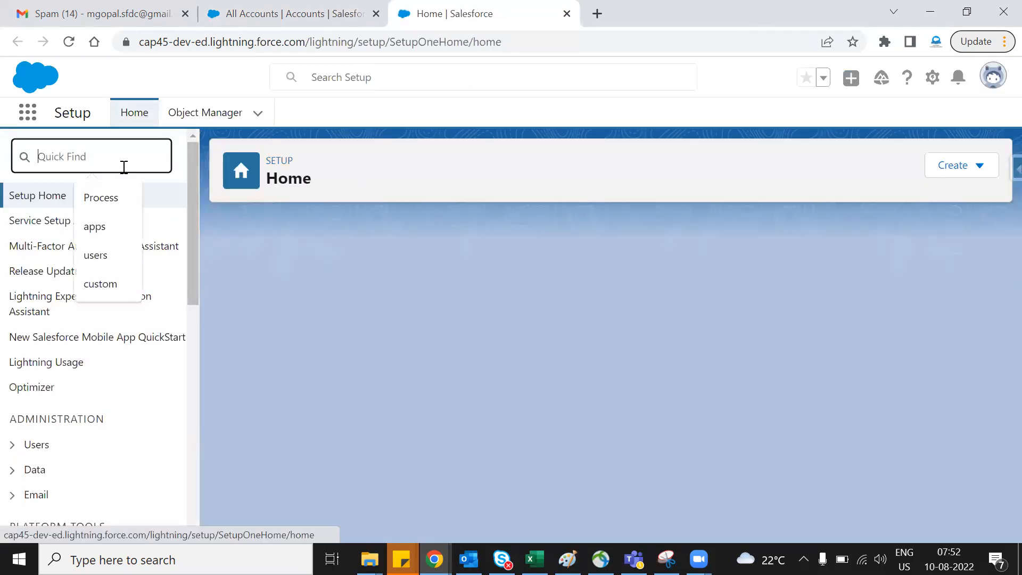
type("Flows")
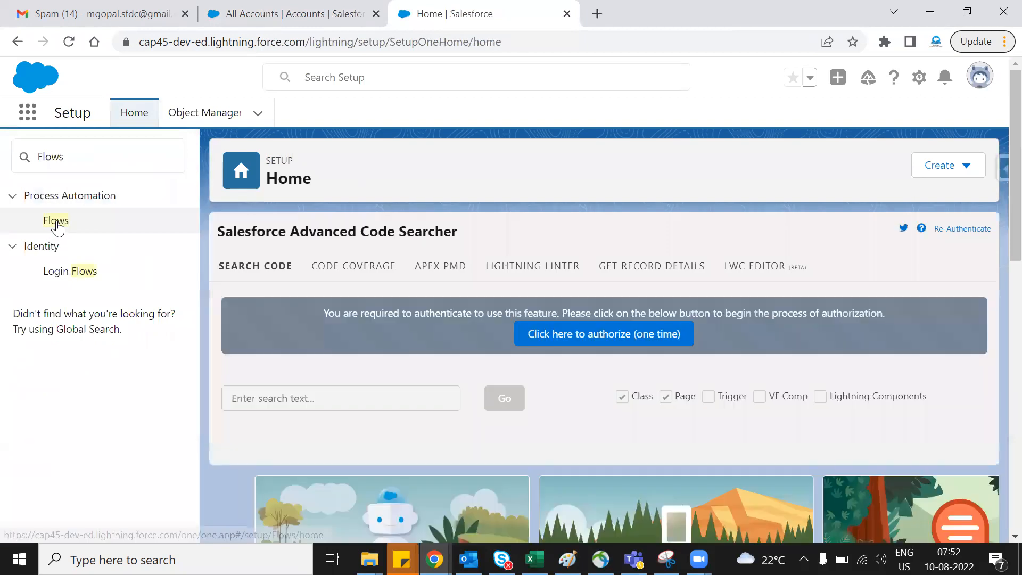
left_click(56, 220)
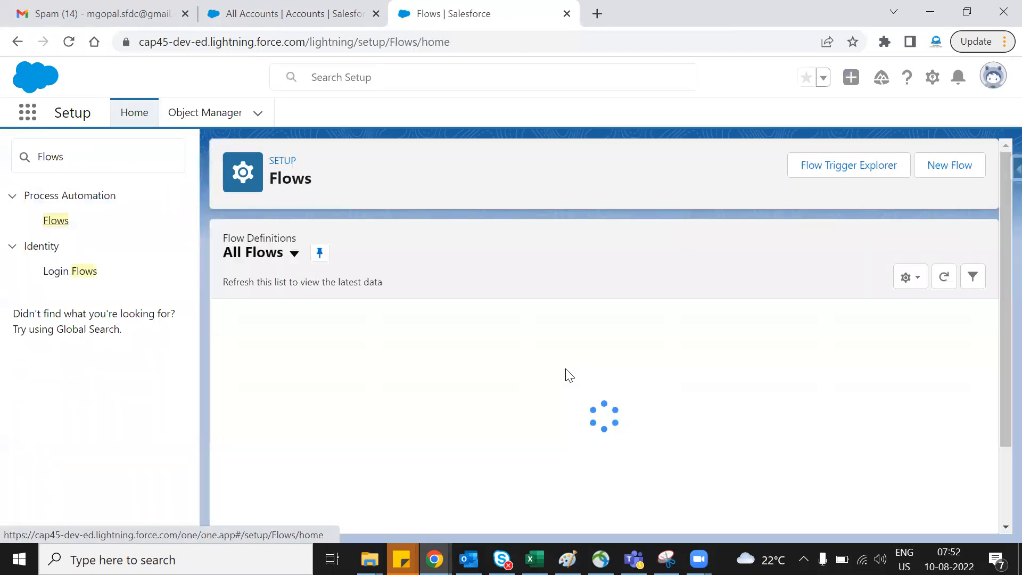
- Create a new flow of the Record-Triggered Flow type
left_click(965, 166)
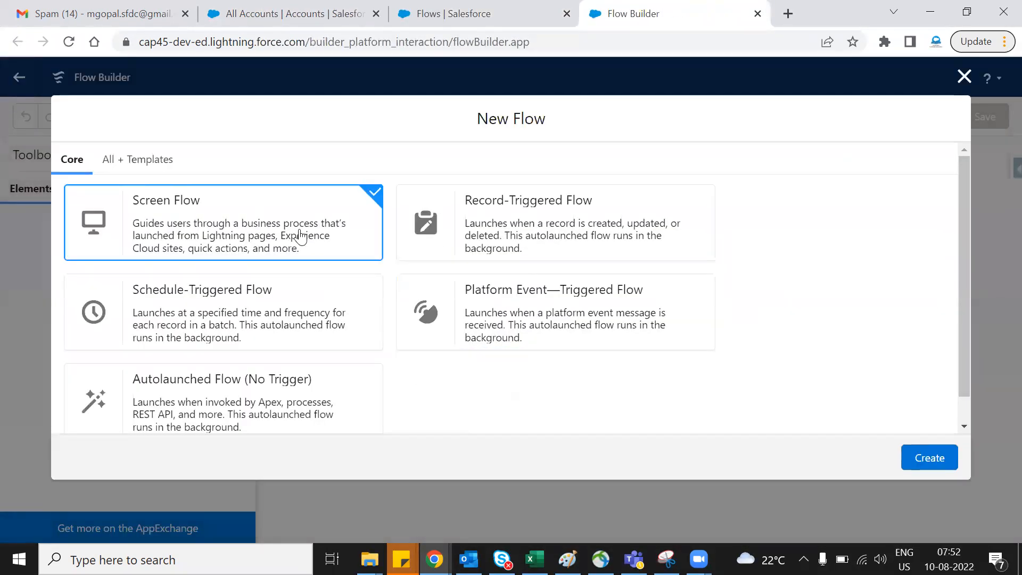
scroll(331, 342, "down", 1)
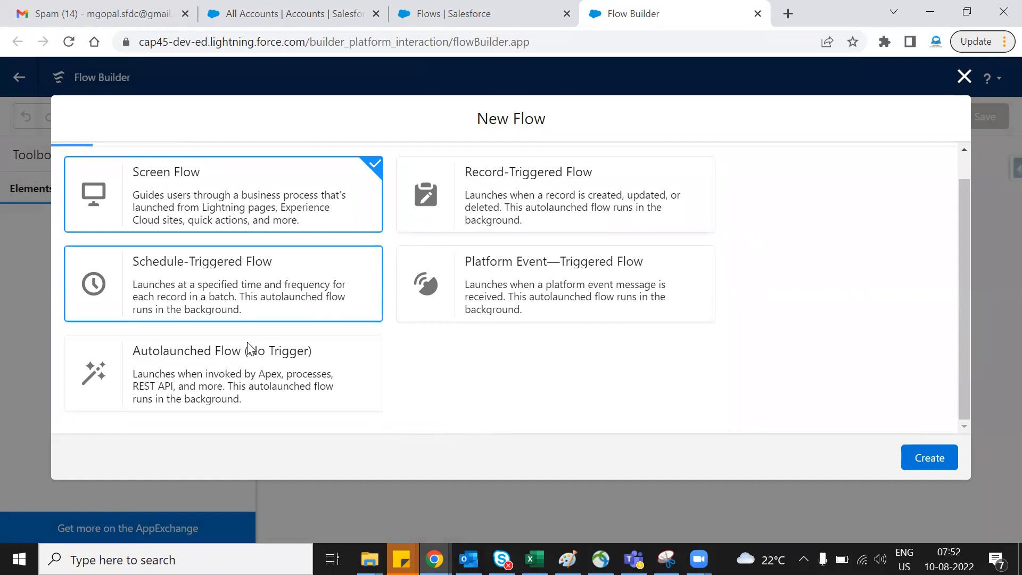
scroll(476, 262, "up", 1)
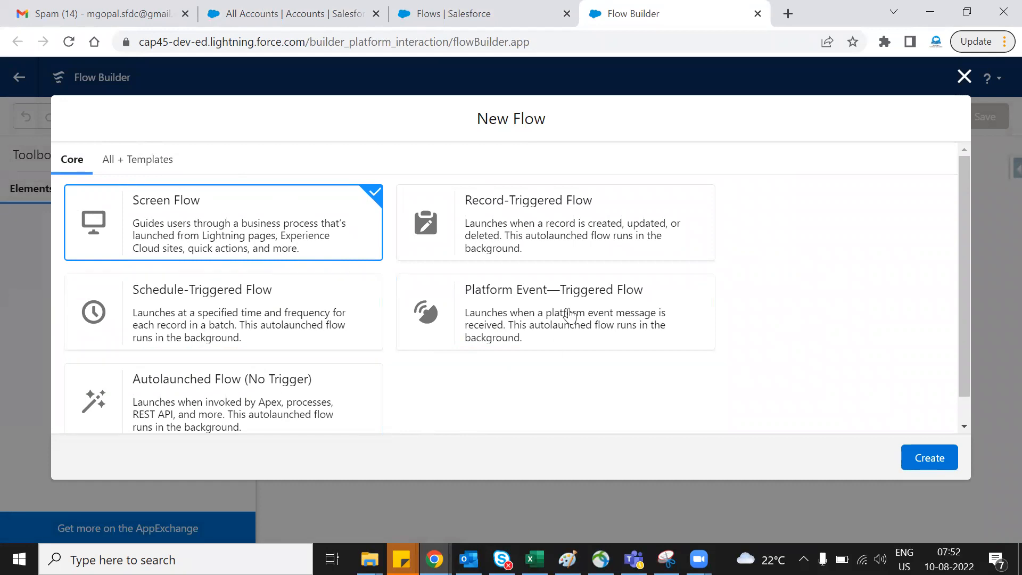
left_click(528, 246)
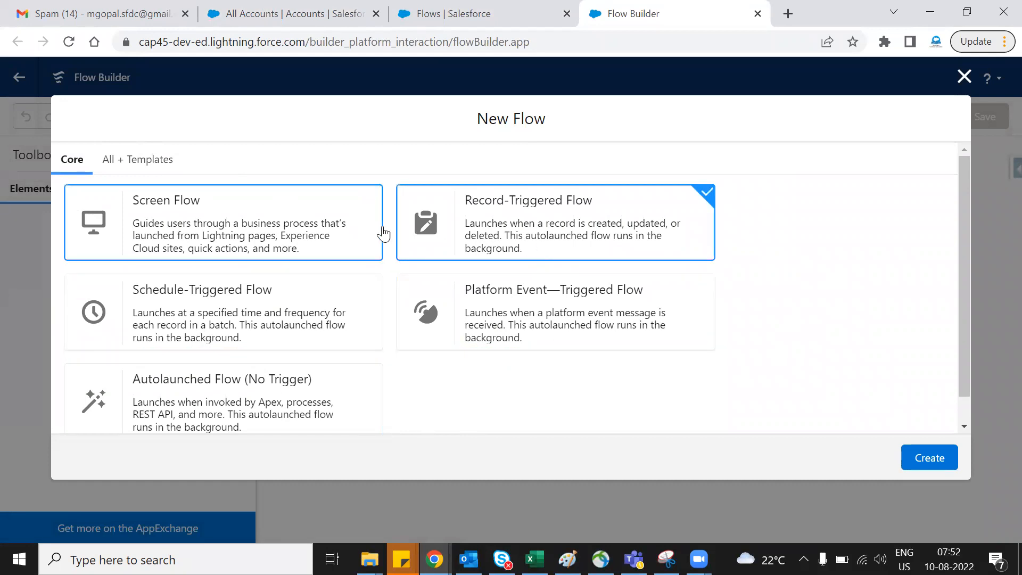
left_click(941, 456)
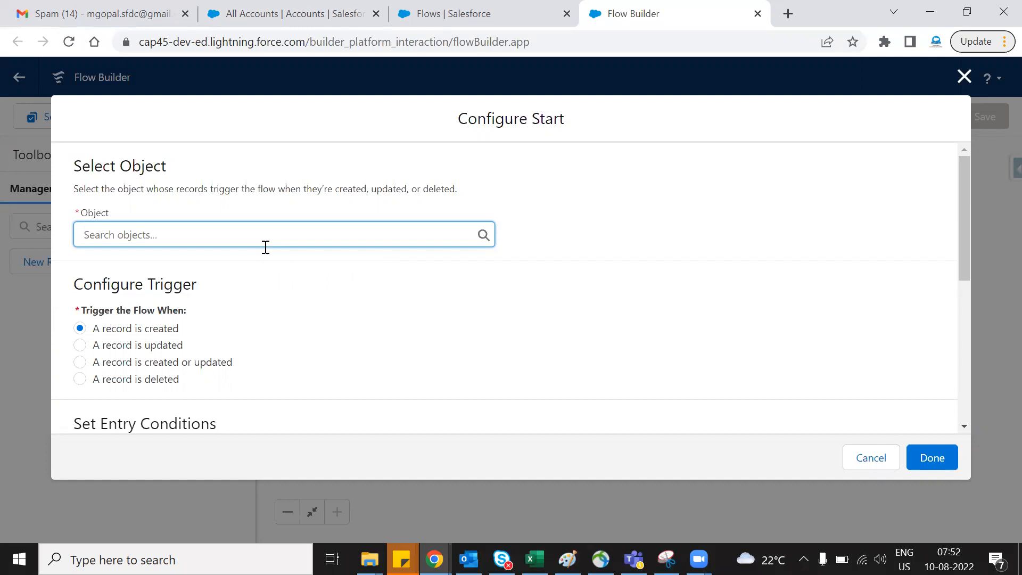
- Set Account as the flow's object and trigger the flow when a record is created or updated
type("Account")
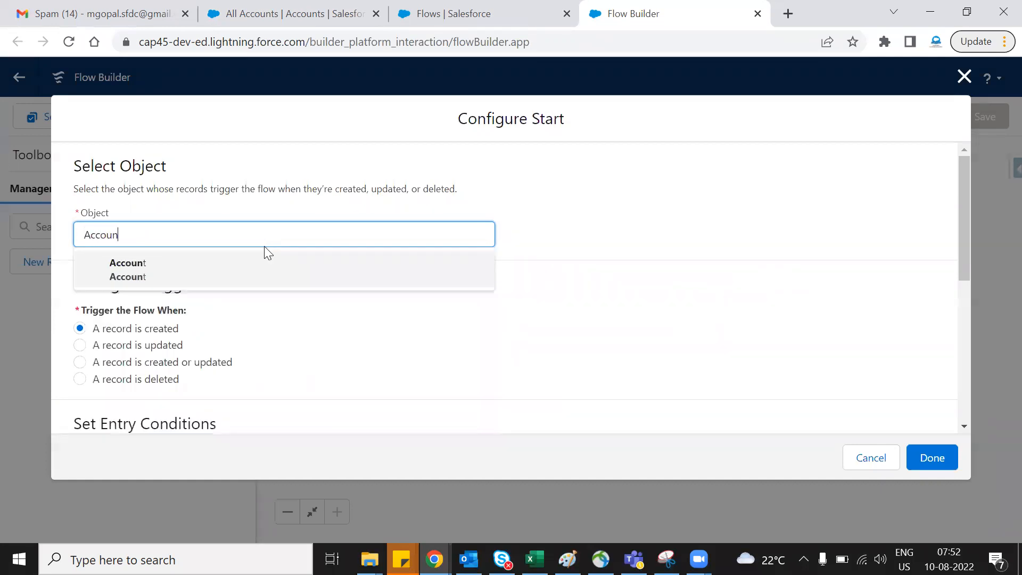
left_click(151, 262)
left_click(311, 319)
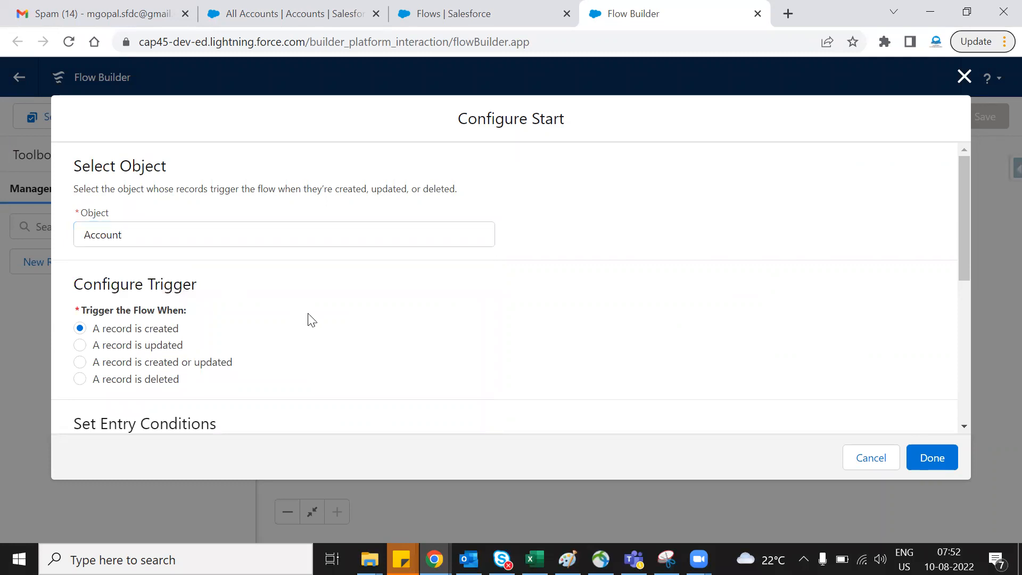
scroll(310, 327, "down", 2)
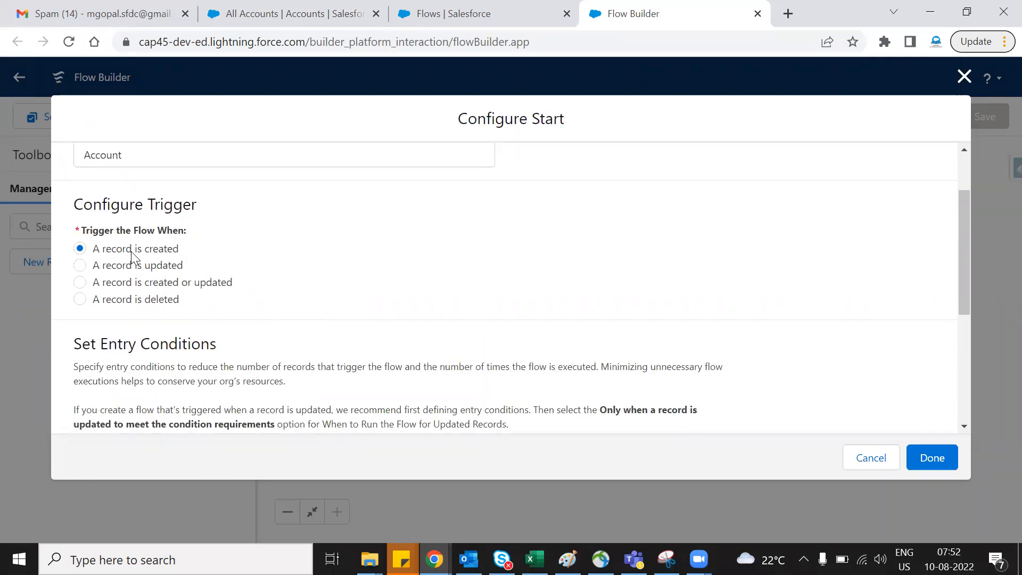
left_click(182, 290)
- Set the entry condition requirements to All Conditions Are Met (AND)
scroll(343, 317, "down", 3)
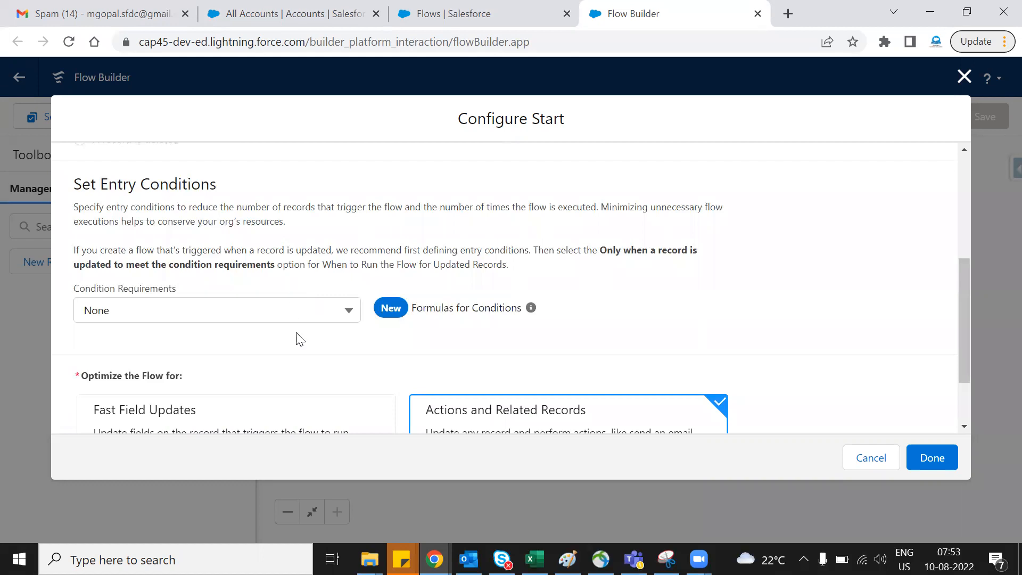
scroll(418, 360, "down", 3)
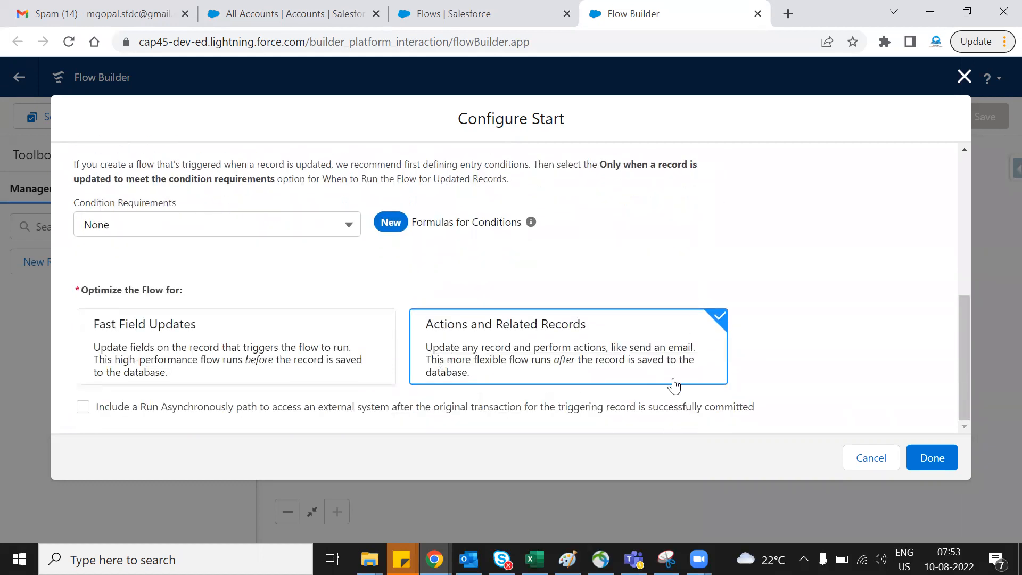
scroll(577, 321, "up", 5)
scroll(435, 271, "down", 2)
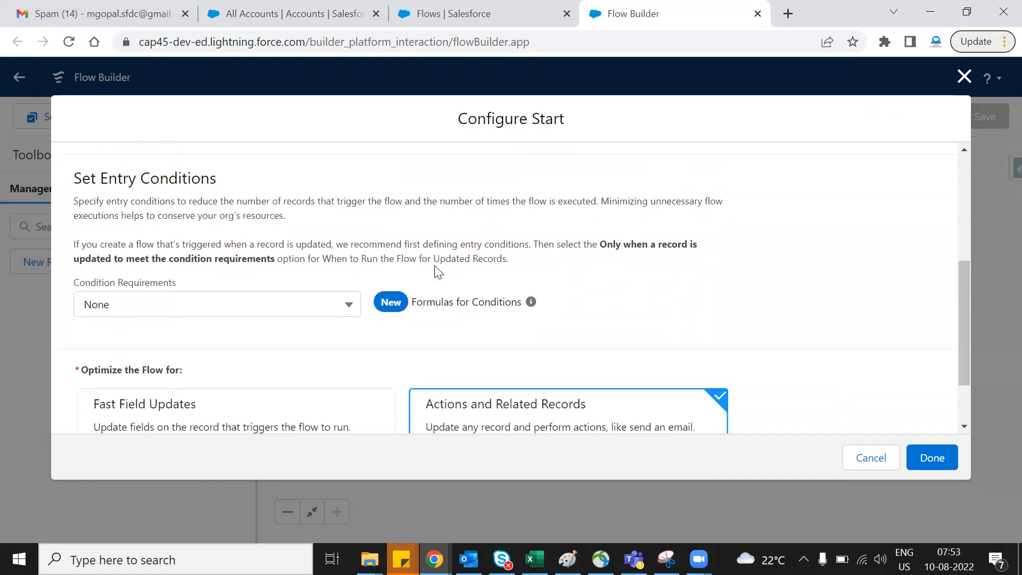
left_click(285, 314)
left_click(228, 367)
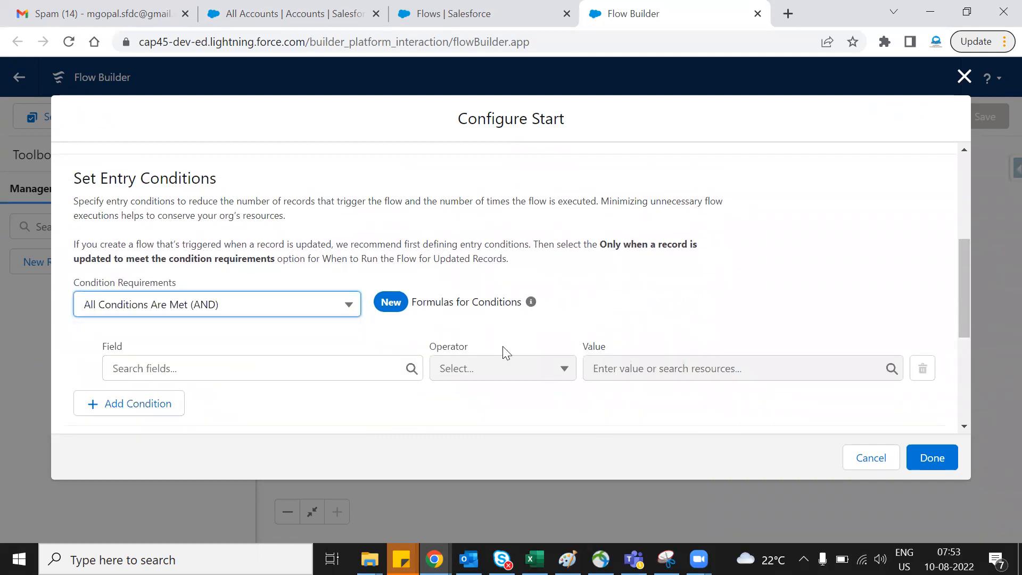
- Define the entry condition with field Phone, operator Is Null and value $GlobalConstant.False
left_click(282, 365)
type("phe")
key("BackSpace")
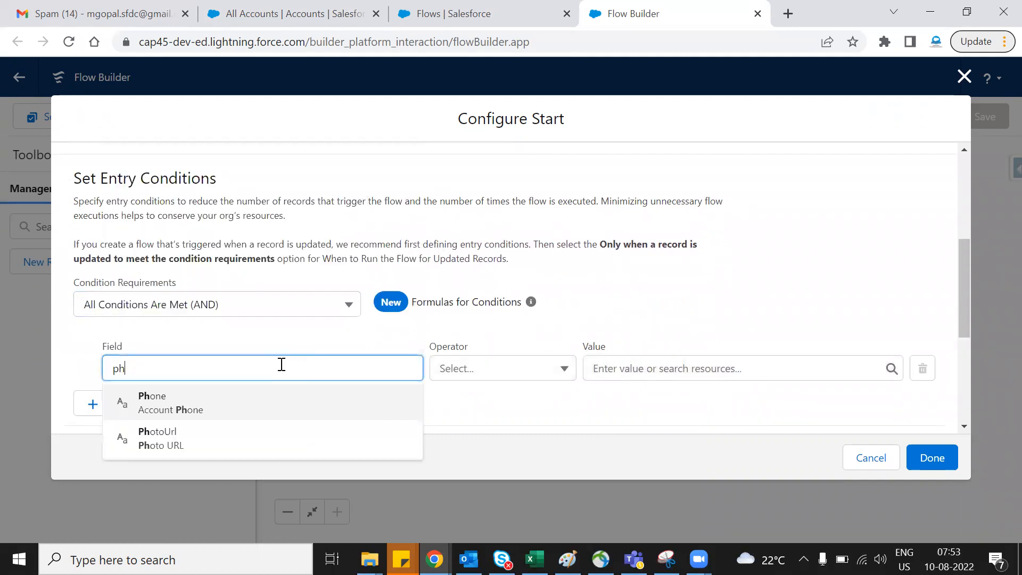
left_click(294, 396)
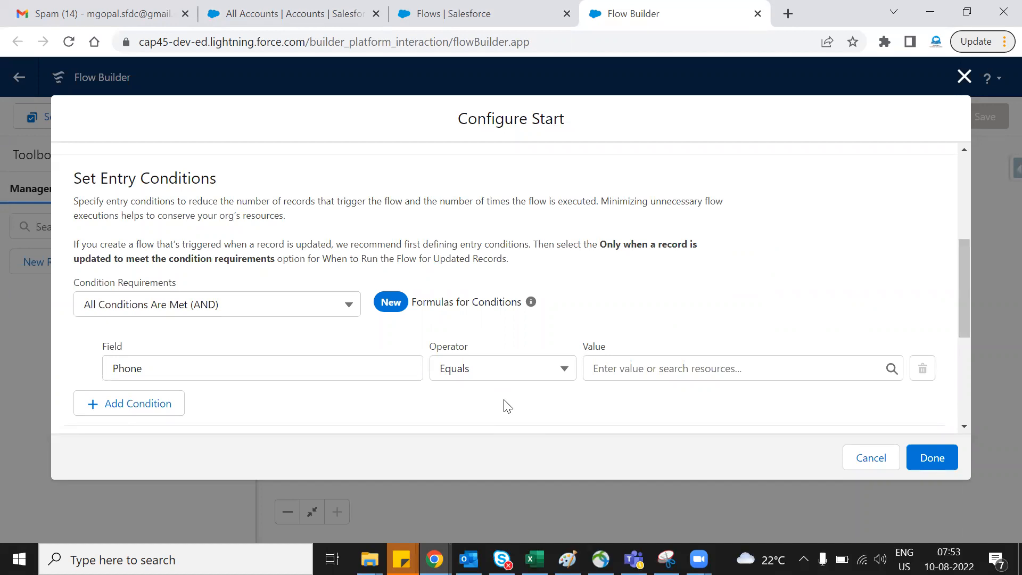
scroll(275, 331, "down", 2)
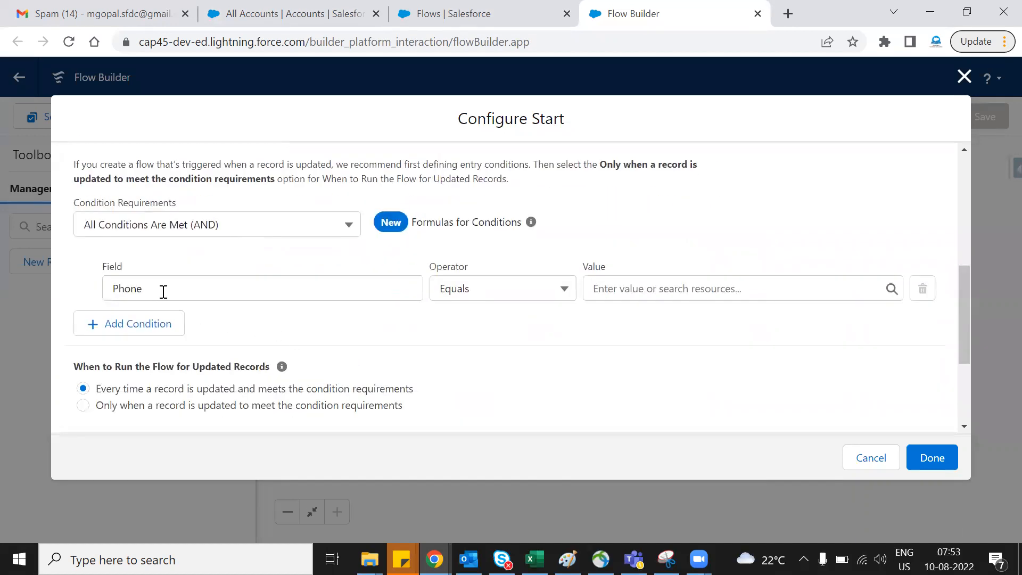
left_click(543, 287)
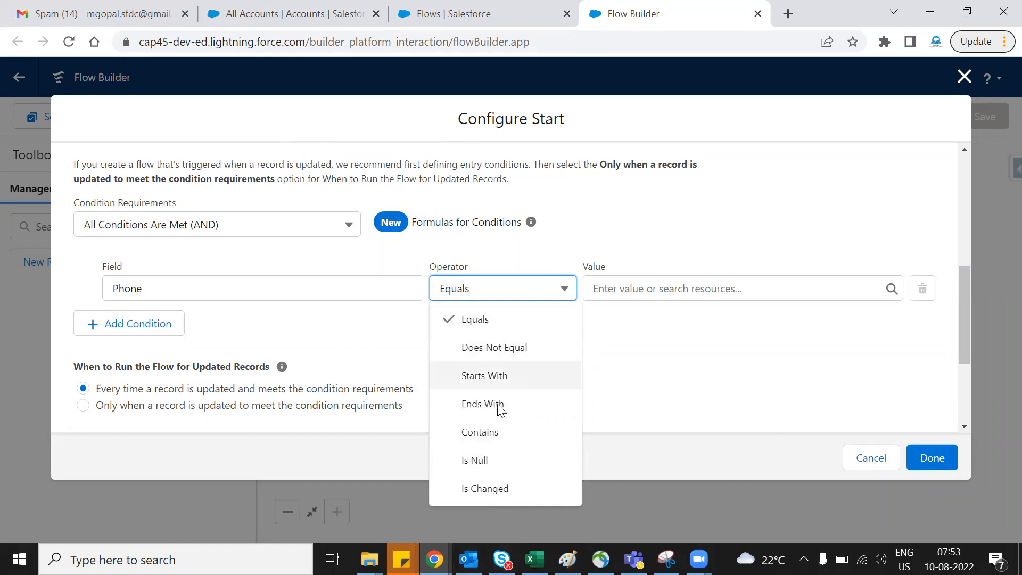
left_click(503, 463)
left_click(635, 294)
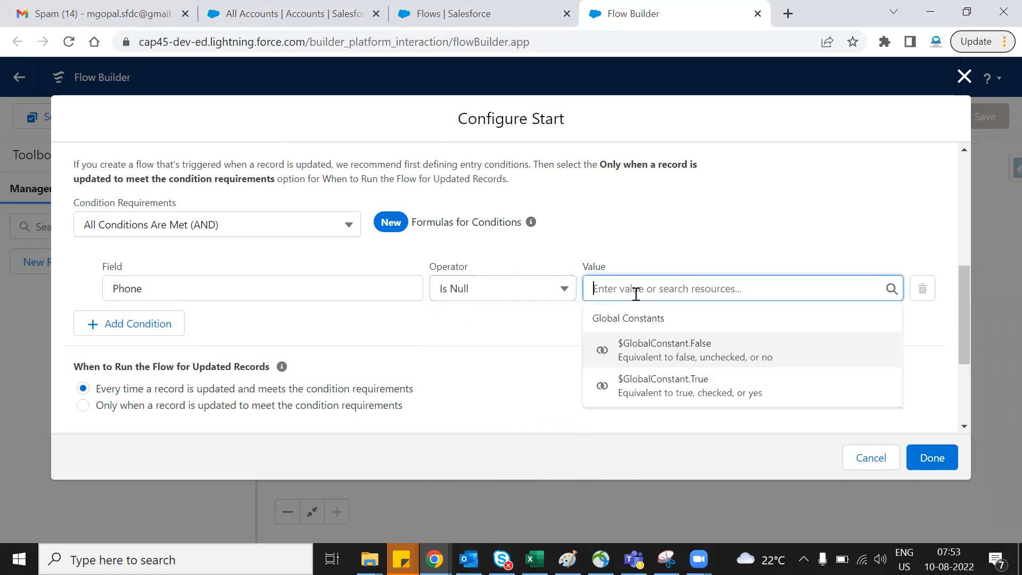
left_click(661, 352)
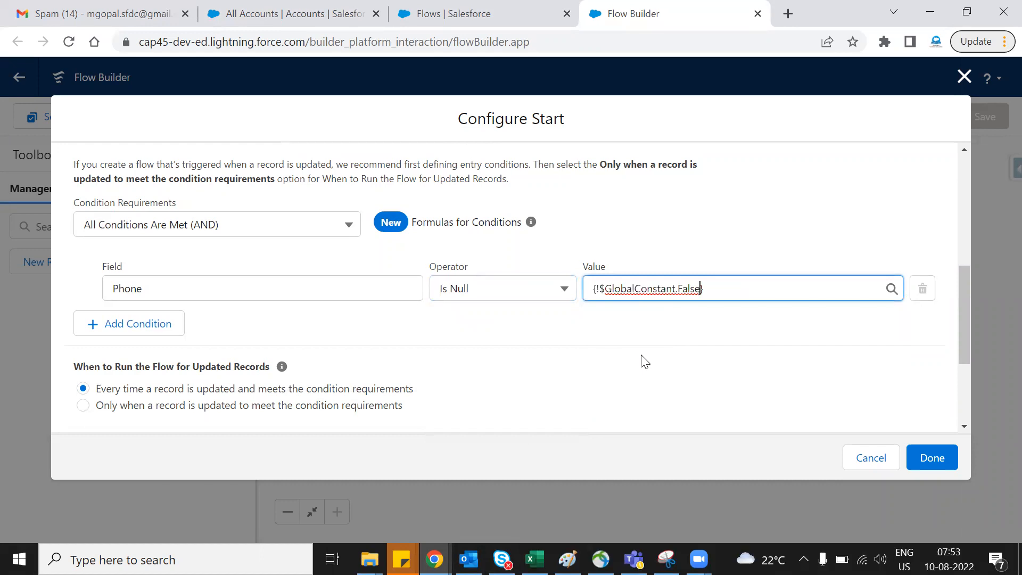
left_click(639, 356)
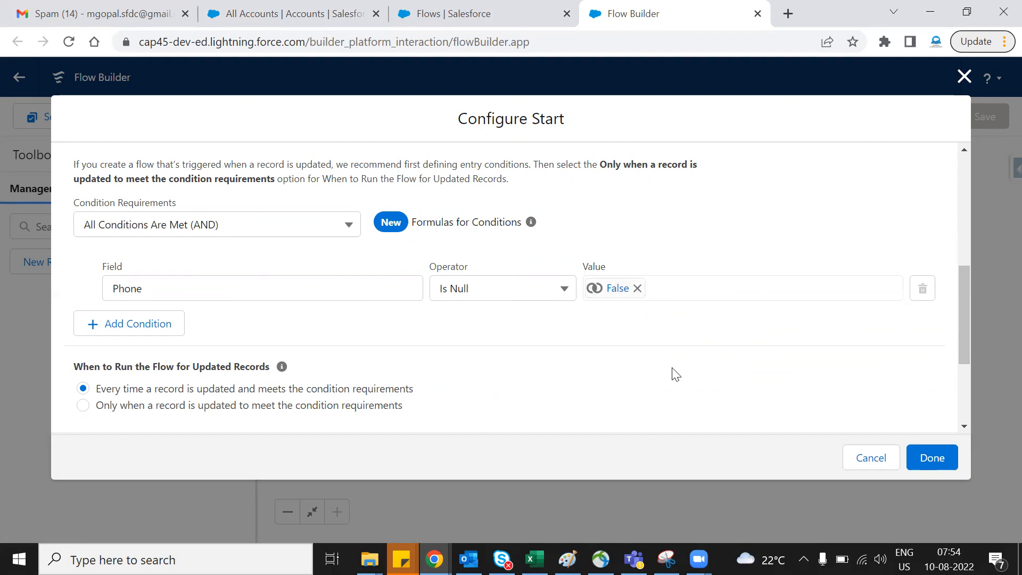
scroll(673, 375, "down", 3)
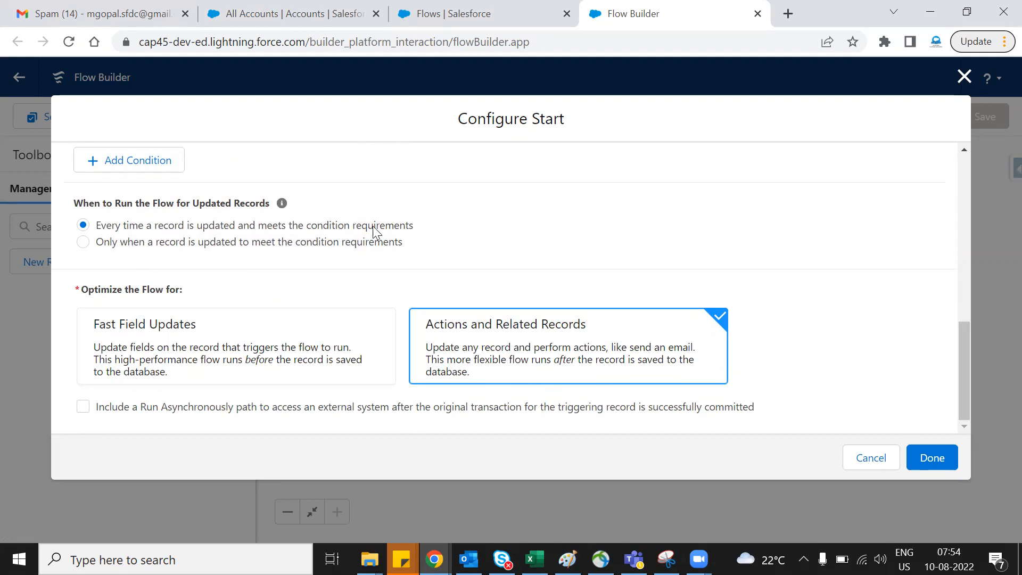
scroll(589, 239, "up", 10)
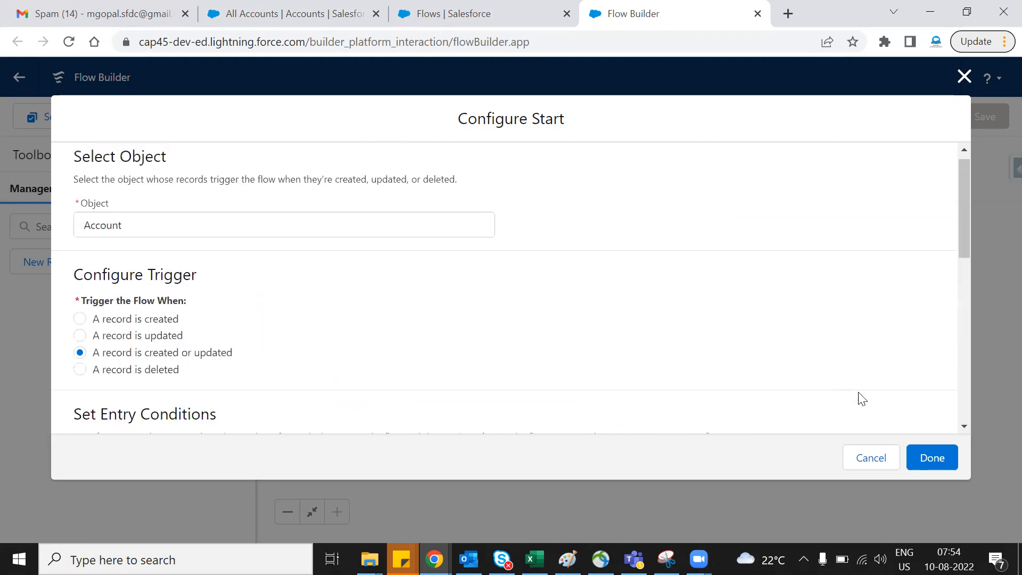
- Finish the flow's start configuration and expand the Start element to review its settings
left_click(931, 457)
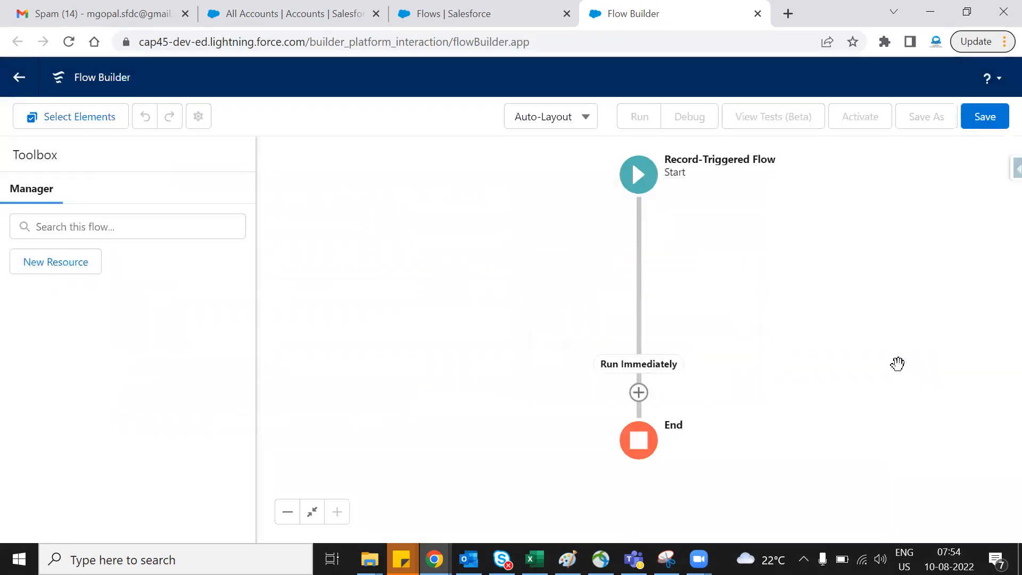
left_click(645, 176)
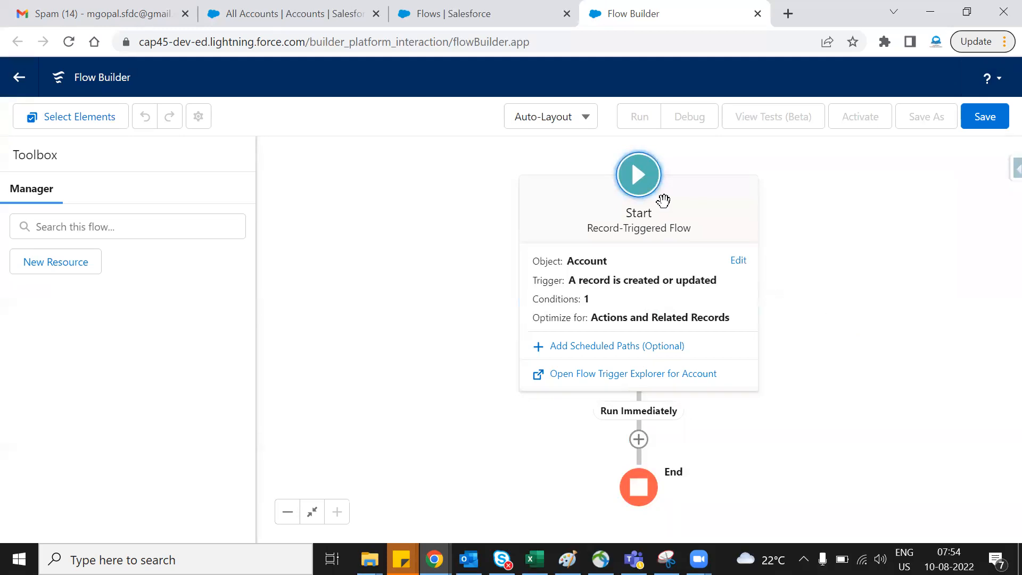
left_click(564, 118)
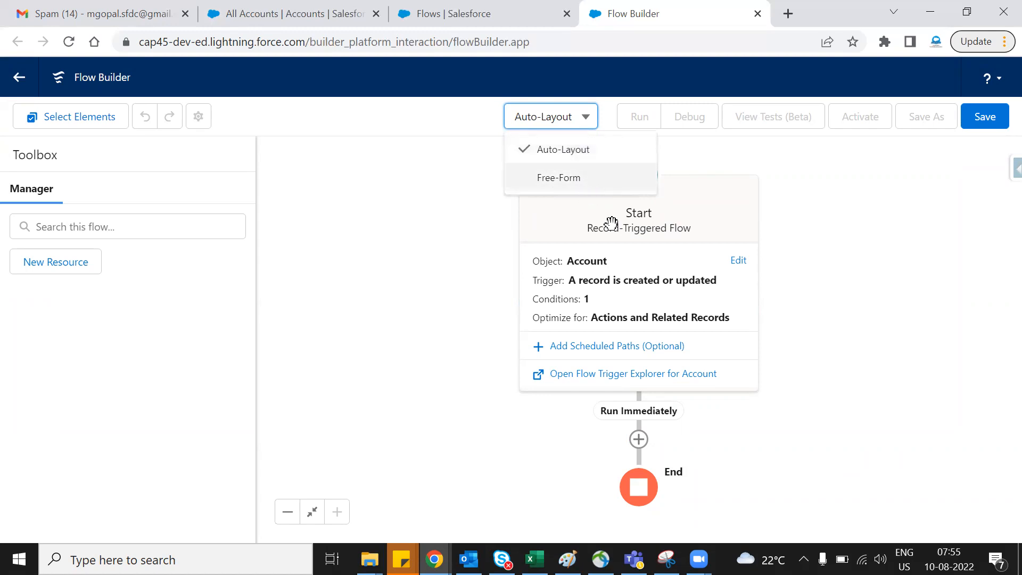
left_click(858, 307)
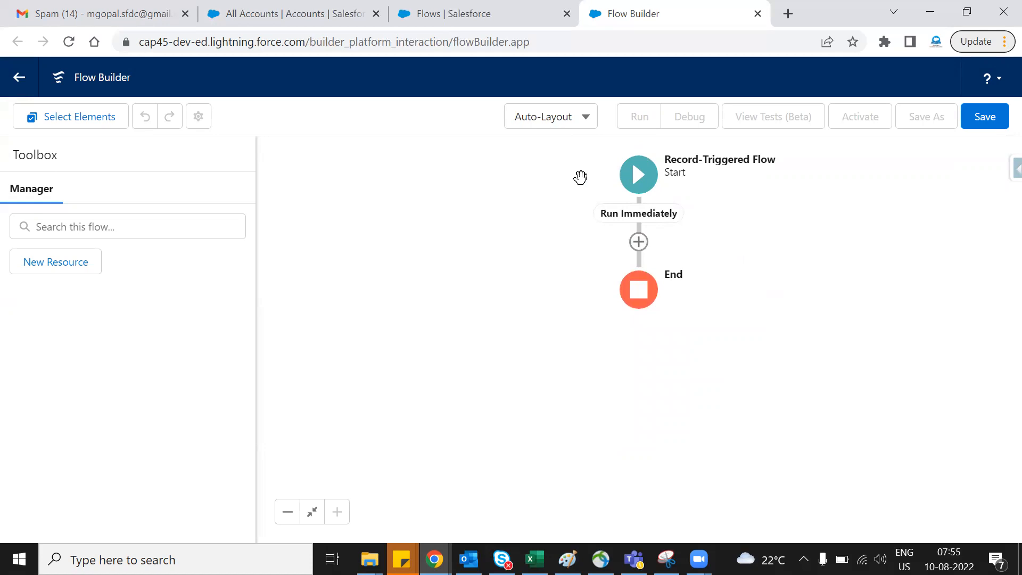
- Look through the elements that can be added after the Start element
left_click(638, 241)
scroll(641, 415, "down", 5)
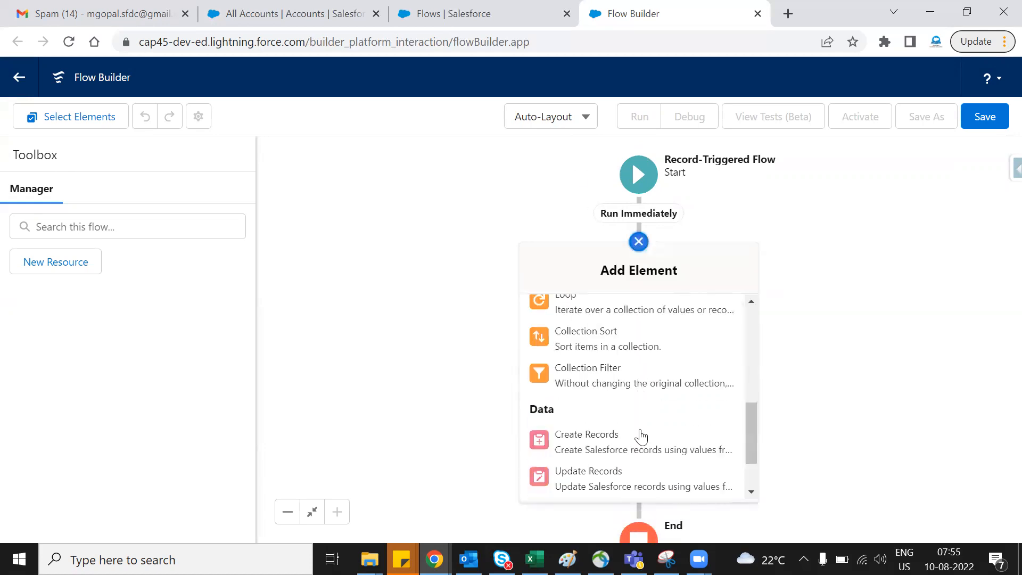
scroll(641, 436, "down", 2)
scroll(645, 407, "up", 7)
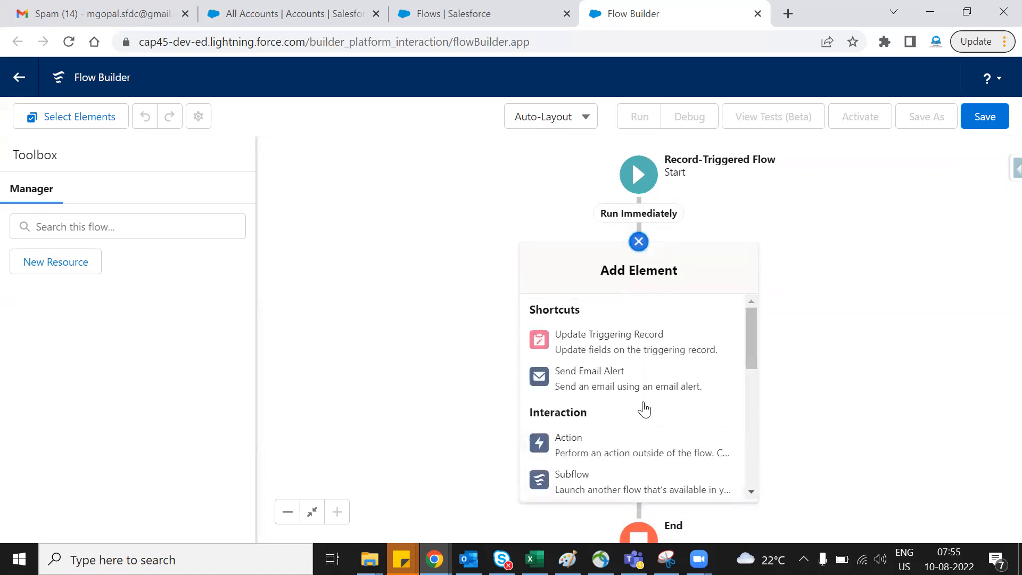
left_click(826, 372)
- Switch the flow canvas to Free-Form layout and start adding a new Action element
left_click(585, 127)
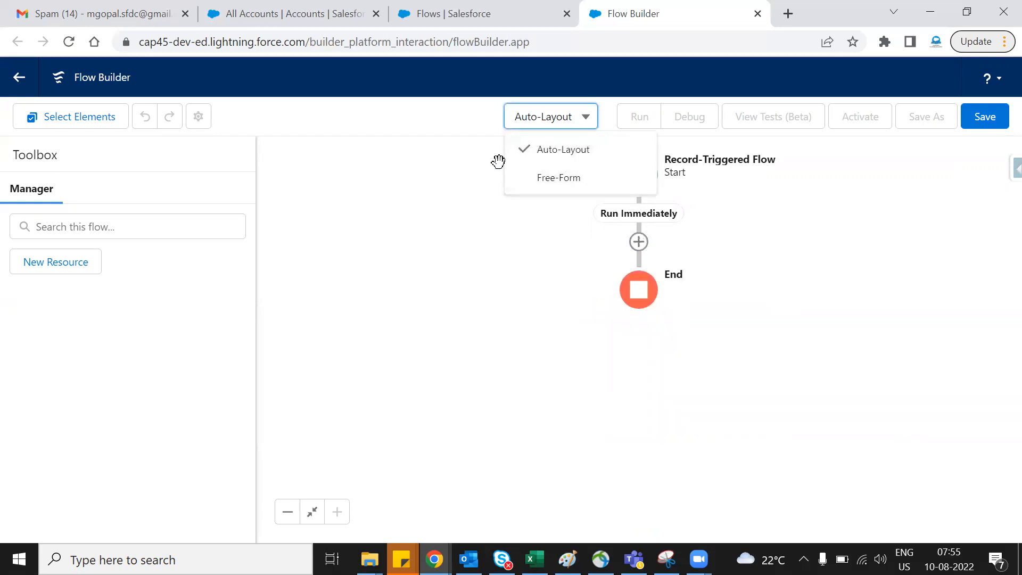
left_click(552, 184)
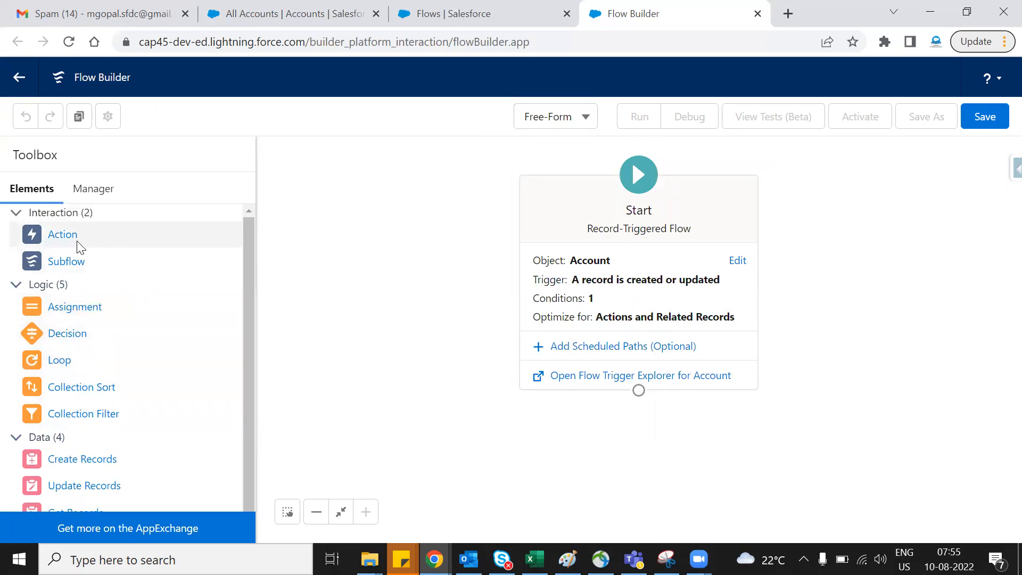
left_click_drag(72, 242, 429, 265)
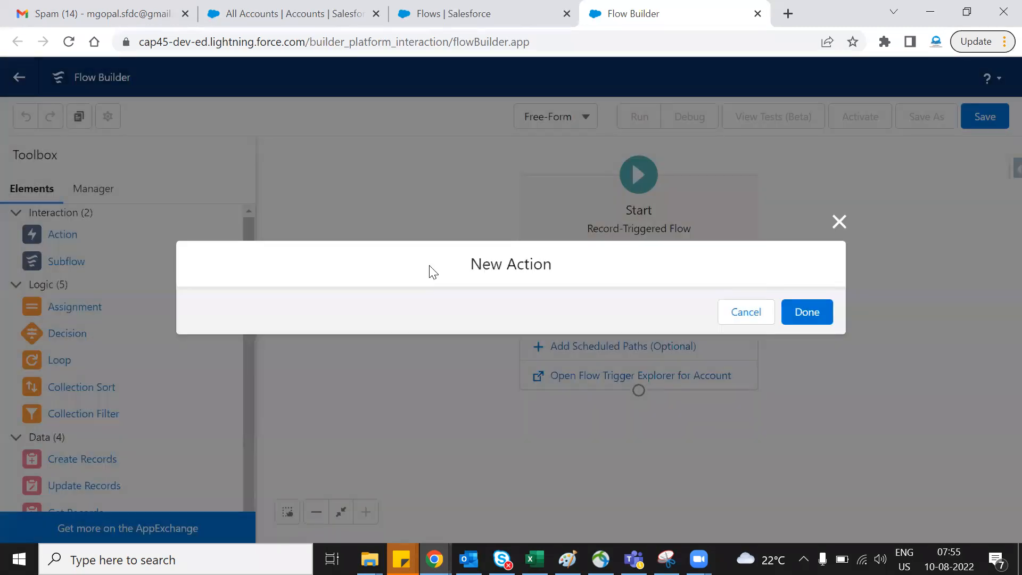
scroll(320, 343, "down", 5)
scroll(320, 346, "up", 5)
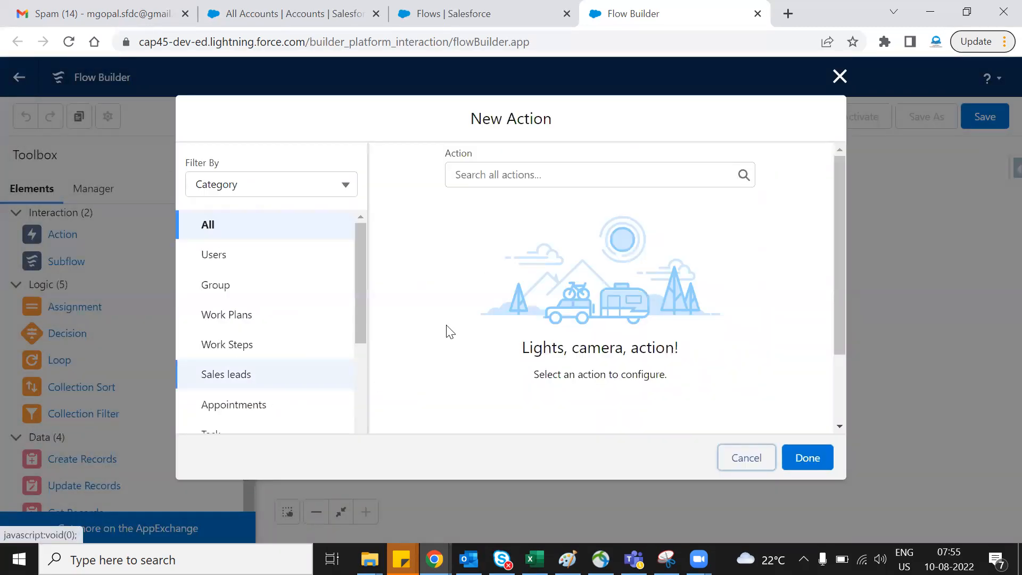
- Open Salesforce Setup from a duplicate of the All Accounts page, then close the duplicate
left_click(298, 12)
right_click(299, 7)
left_click(365, 119)
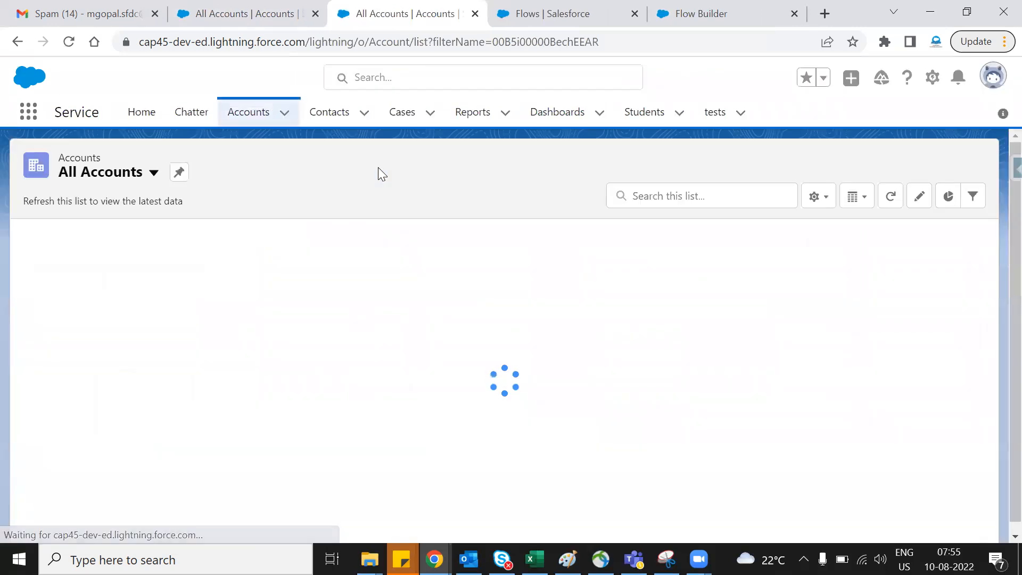
left_click(931, 82)
left_click(873, 115)
middle_click(349, 12)
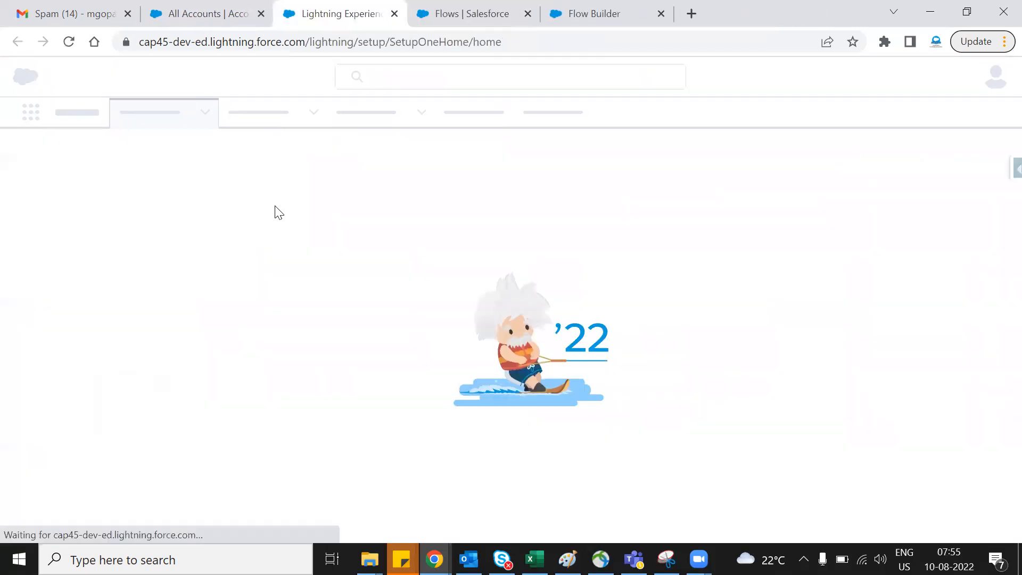
- Find Email Alerts in Setup by searching for "email al" and open the list of all email alerts
left_click(114, 157)
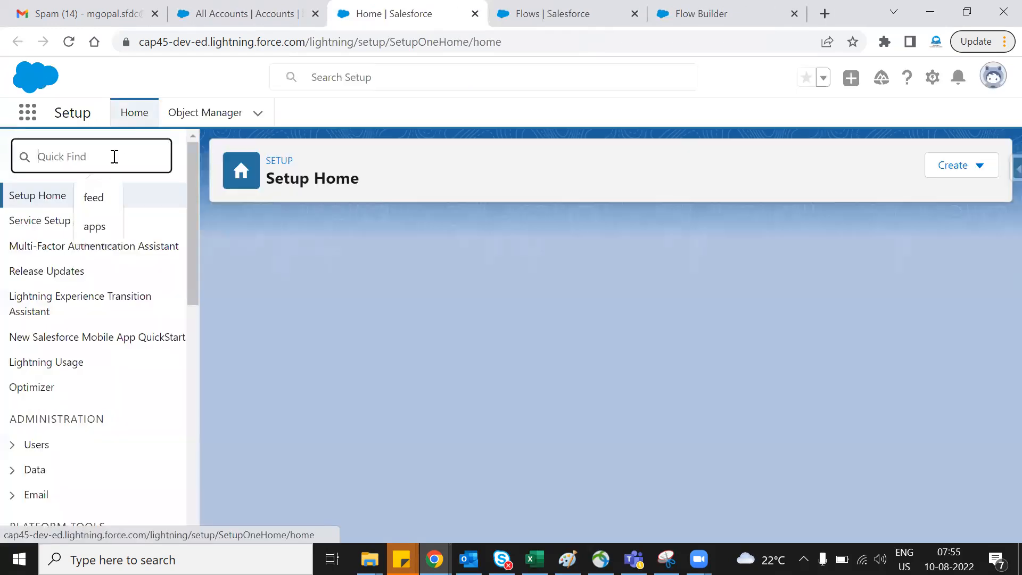
type("email")
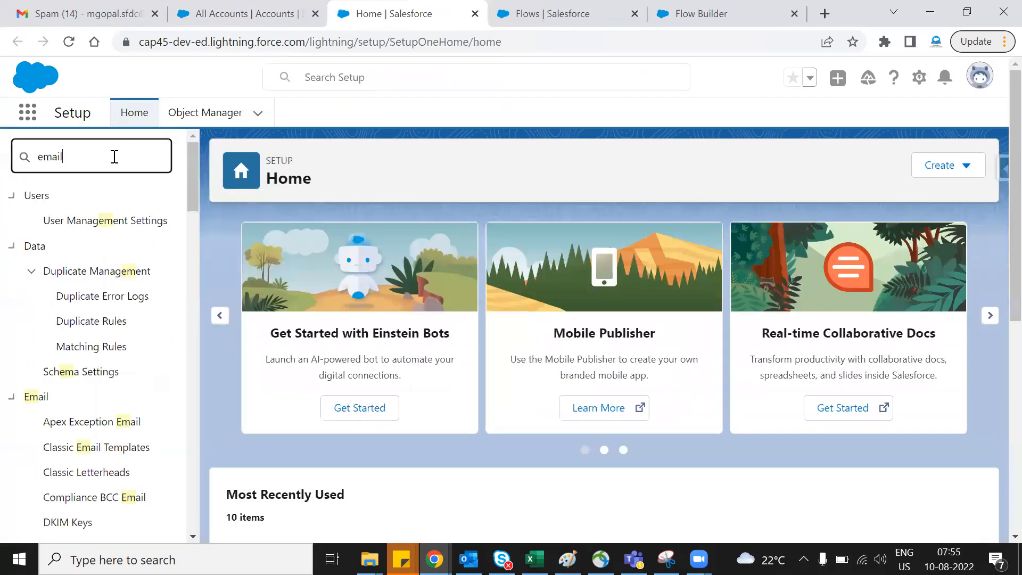
type(" alre")
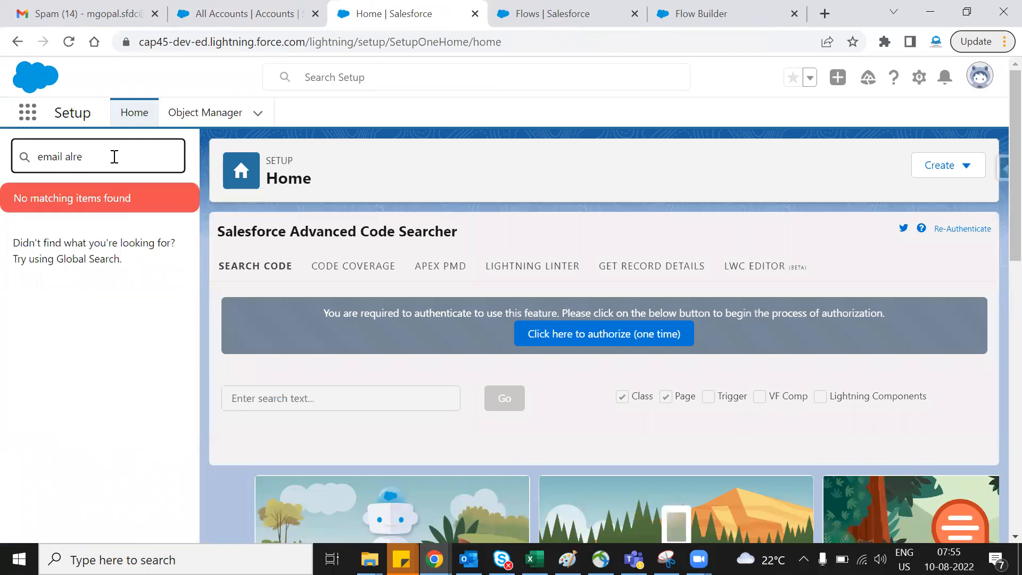
key("BackSpace")
left_click(91, 255)
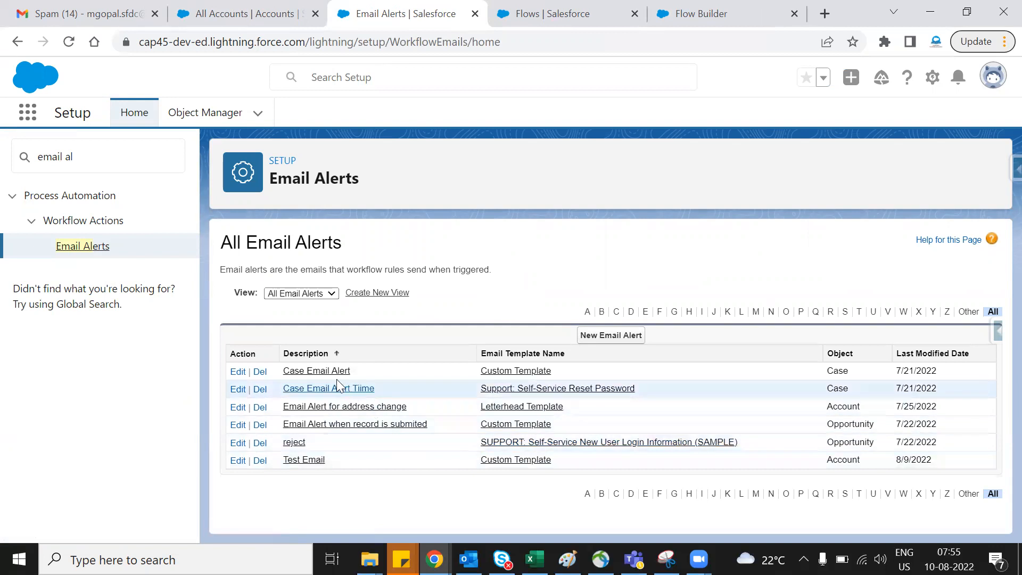
left_click(313, 294)
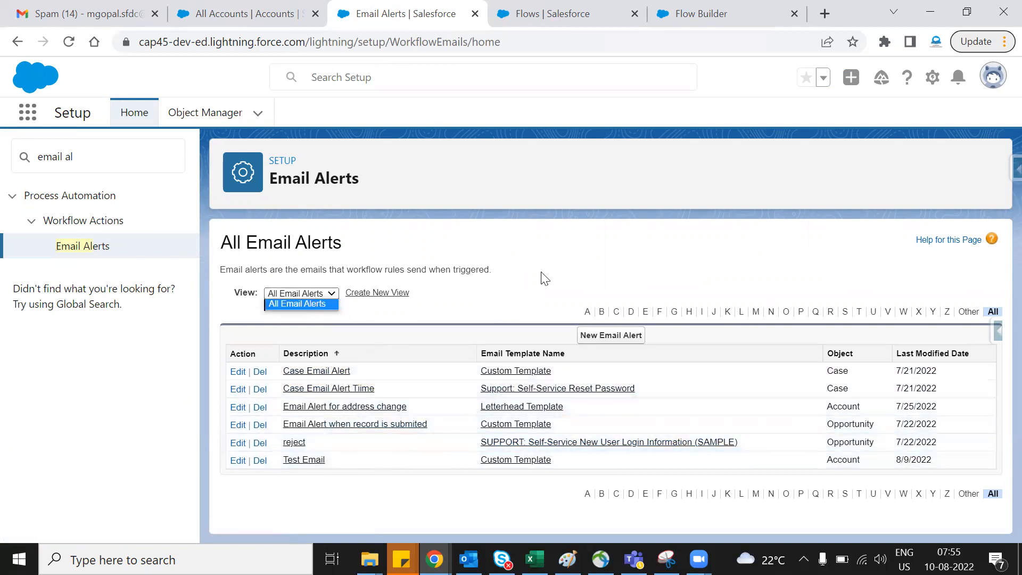
left_click(542, 274)
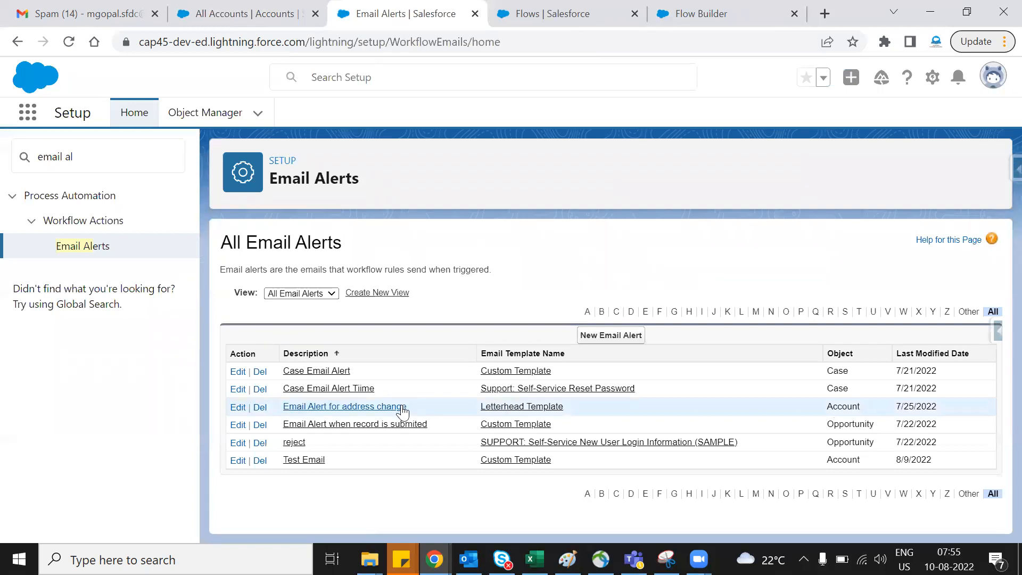
- Start a new email alert with the description Account Email Alert
left_click(620, 336)
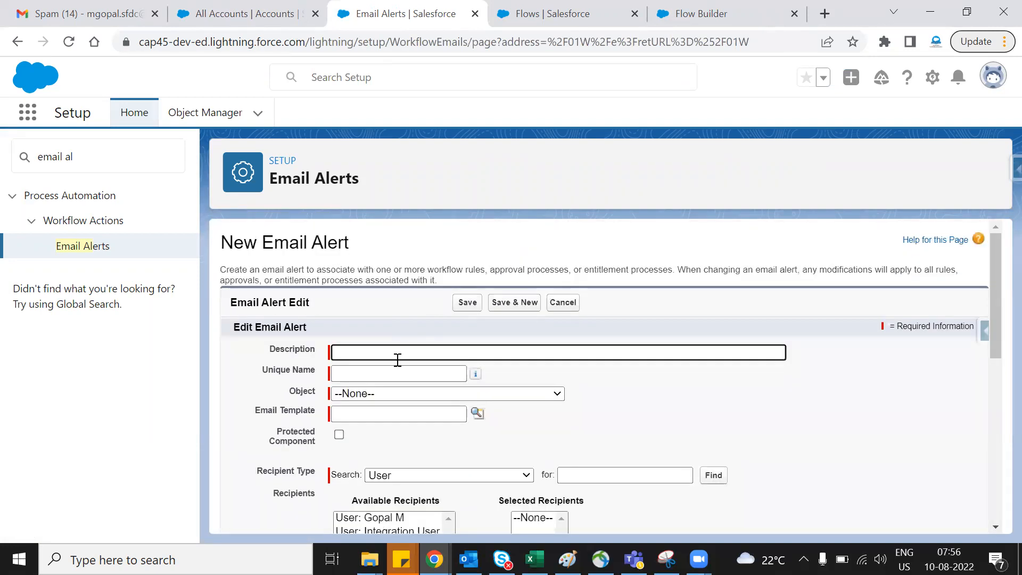
left_click(395, 353)
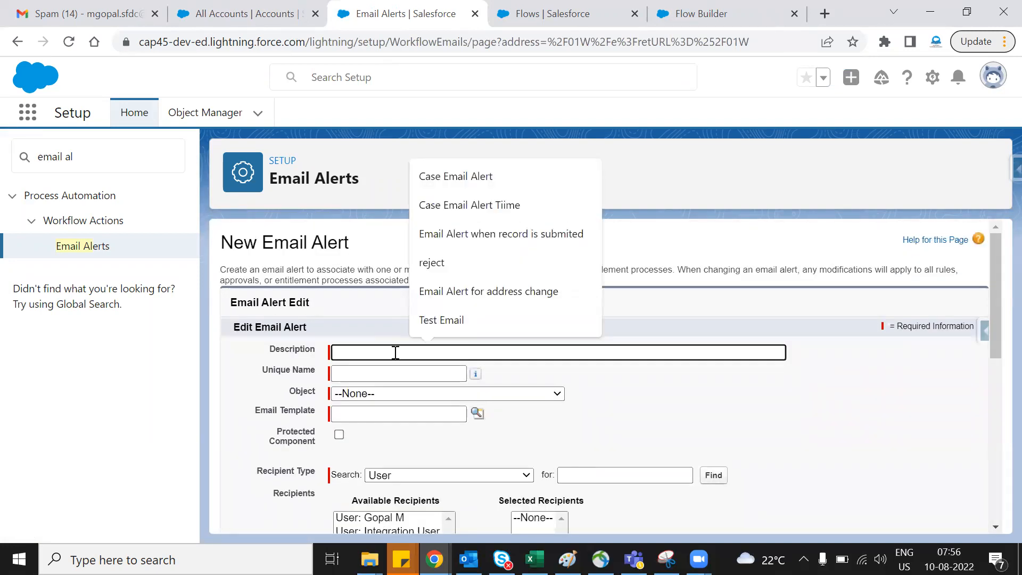
type("Account Email Alret")
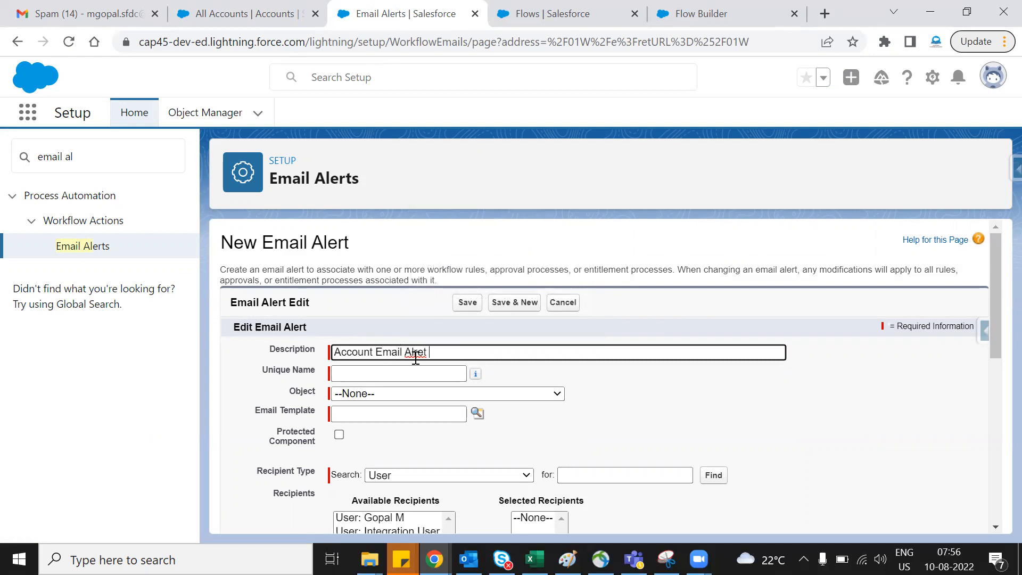
right_click(416, 358)
left_click(447, 151)
scroll(711, 343, "down", 1)
left_click(679, 346)
- Set the email alert's object to Account
left_click(417, 314)
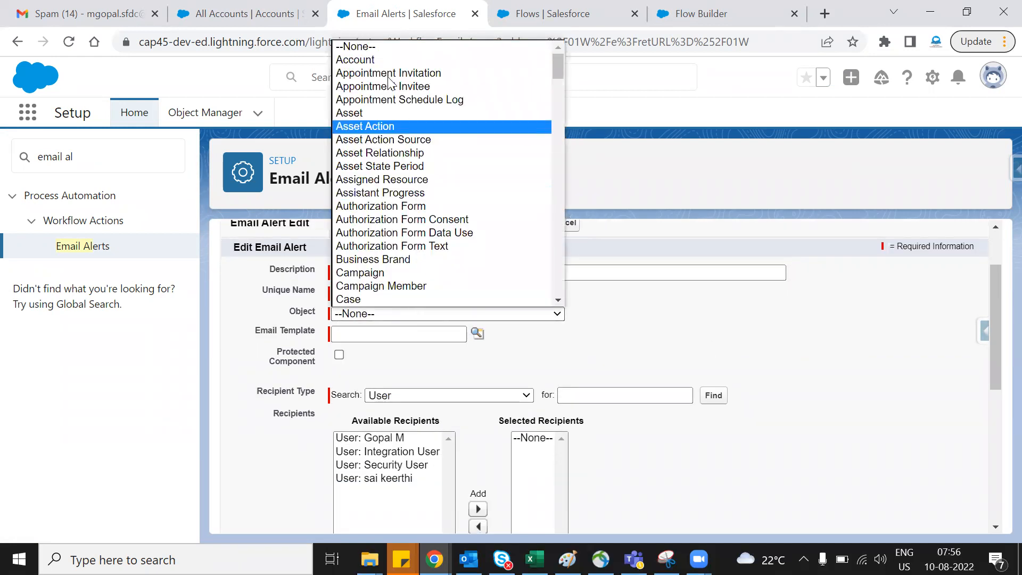
left_click(355, 59)
scroll(572, 353, "down", 1)
scroll(665, 305, "down", 1)
left_click(631, 279)
scroll(607, 306, "up", 2)
scroll(716, 353, "down", 2)
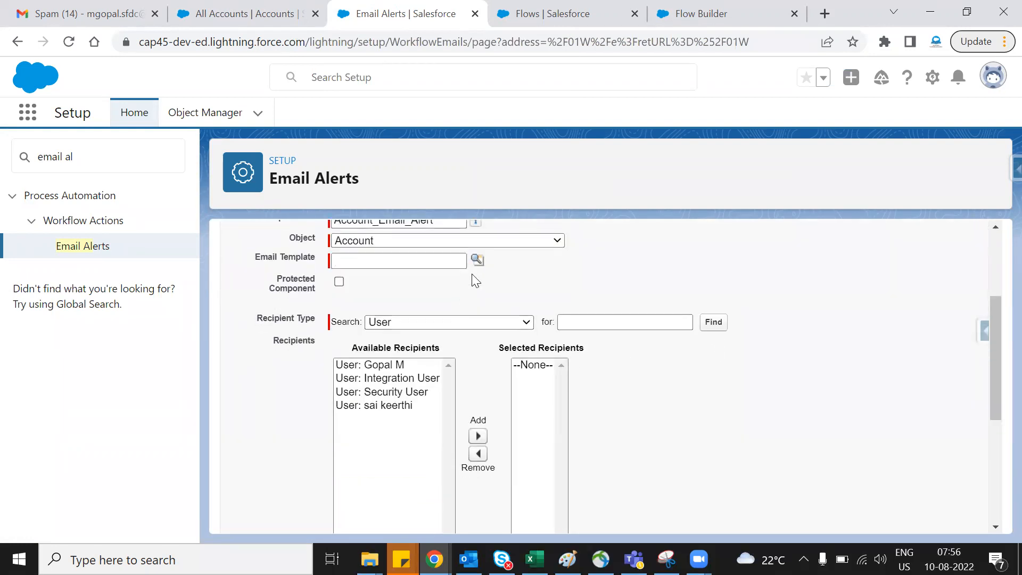
- Look up the email templates and assign Letterhead Template to the alert
left_click(477, 259)
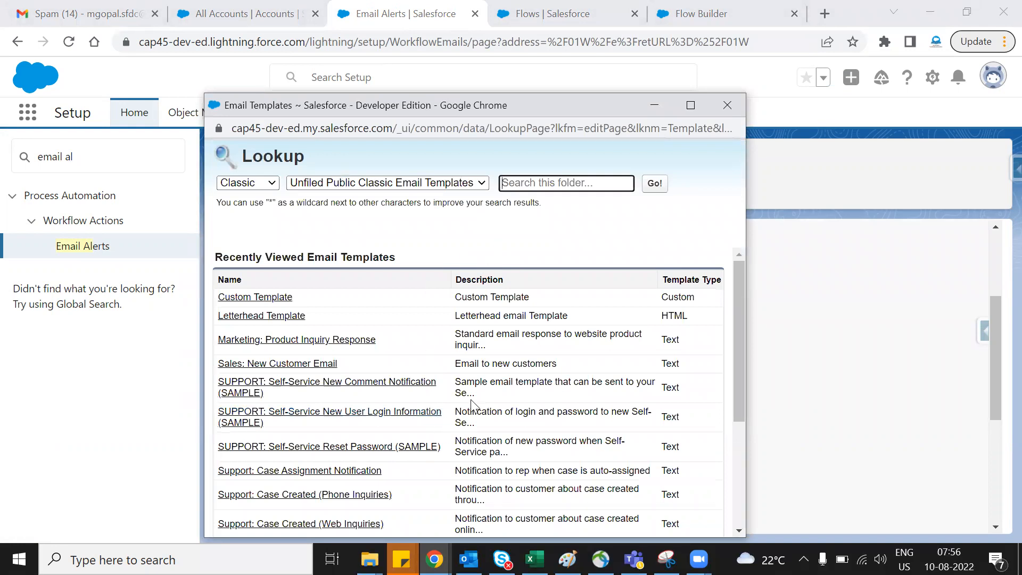
scroll(473, 404, "down", 4)
scroll(426, 481, "up", 4)
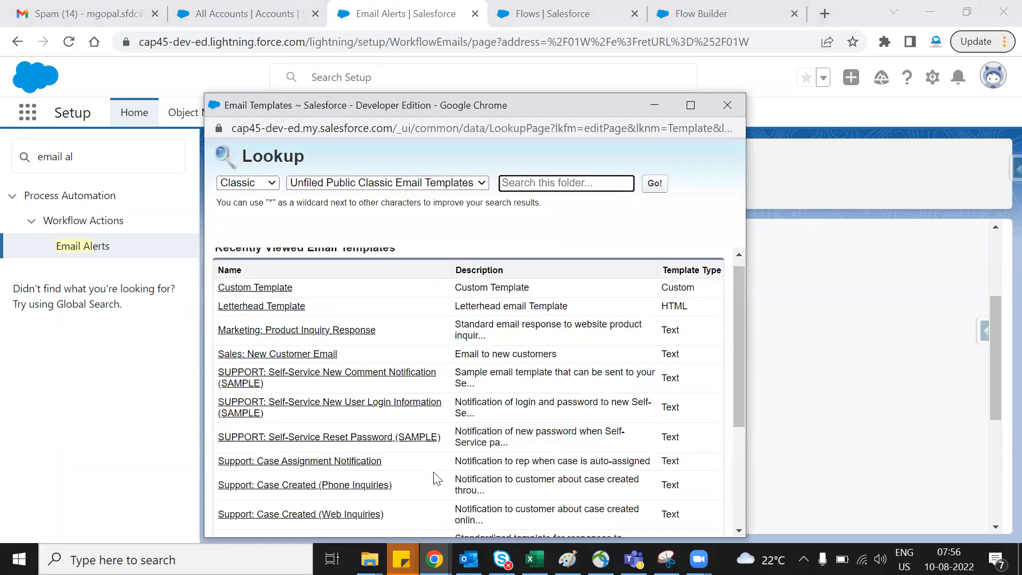
scroll(435, 477, "up", 1)
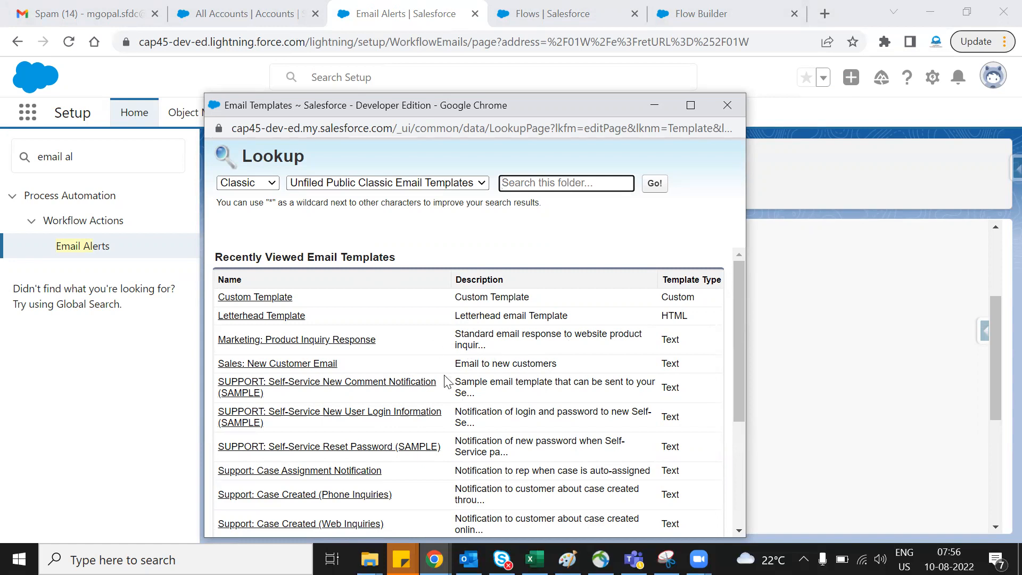
left_click(260, 317)
- Add the first available user to the alert's selected recipients, keeping User as the recipient type
scroll(638, 415, "down", 2)
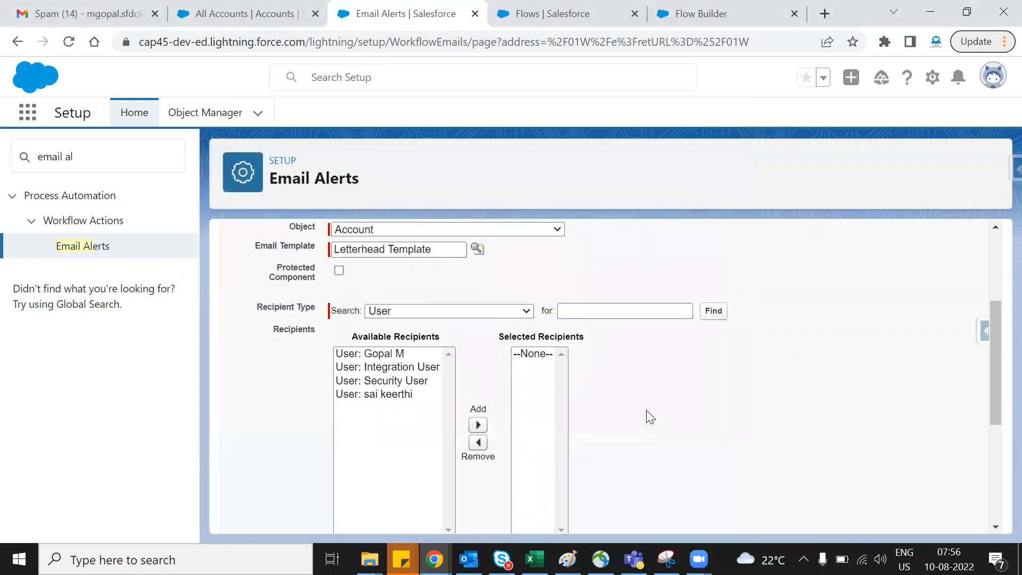
left_click(401, 286)
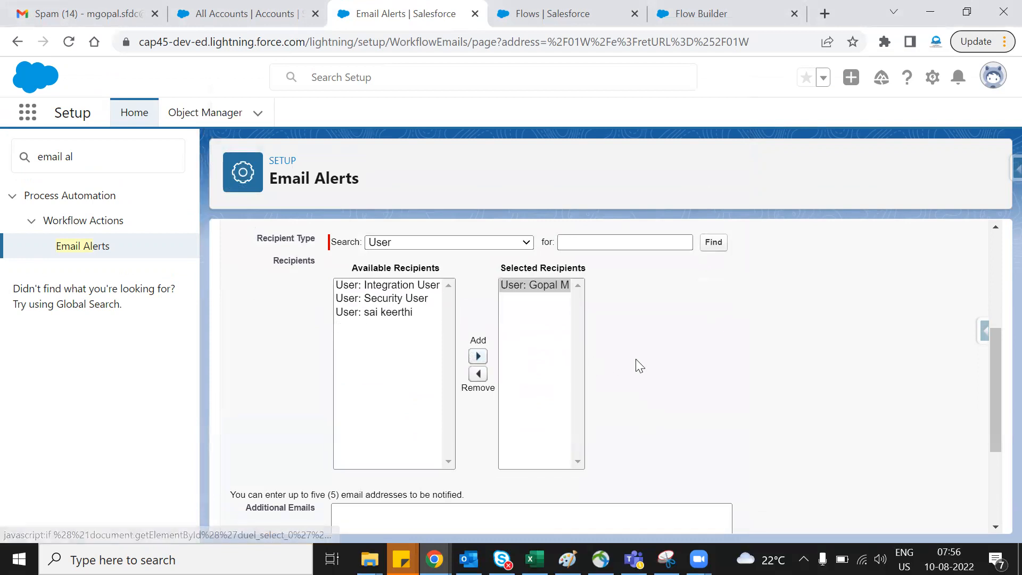
left_click(492, 250)
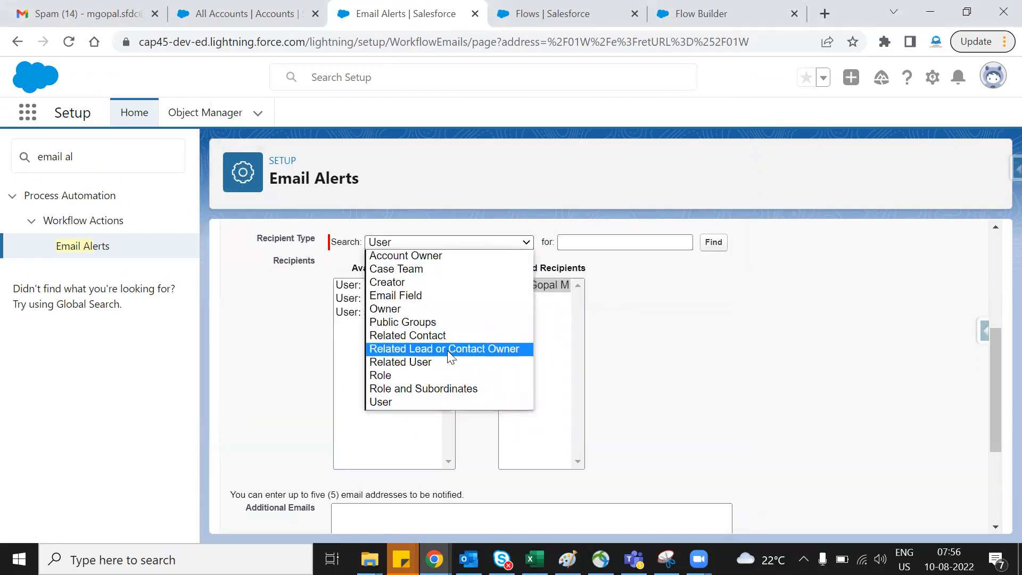
left_click(699, 367)
- Review the alert's fields, leave Additional Emails empty, and save the email alert
scroll(399, 376, "down", 3)
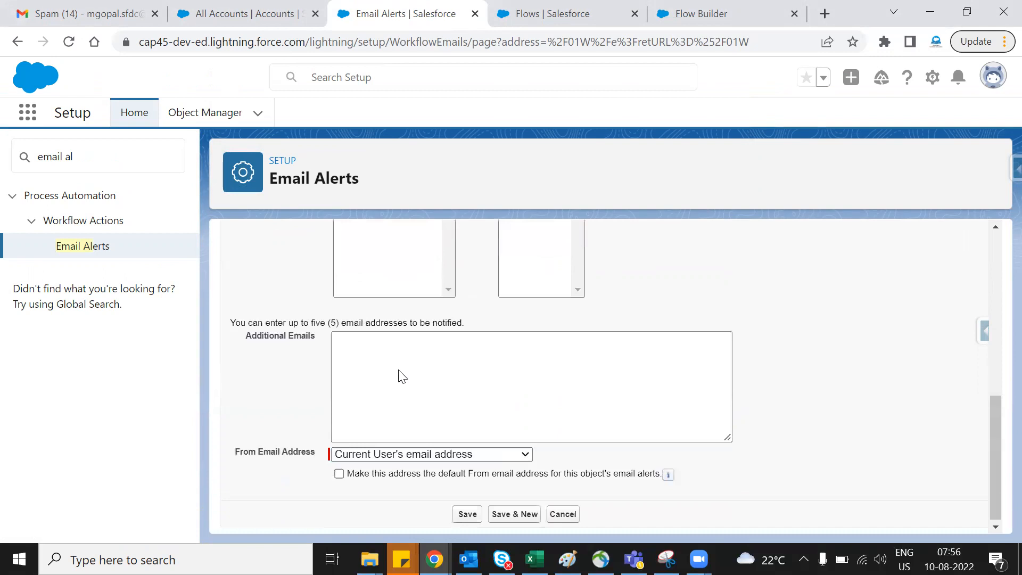
scroll(579, 404, "up", 7)
scroll(612, 373, "down", 3)
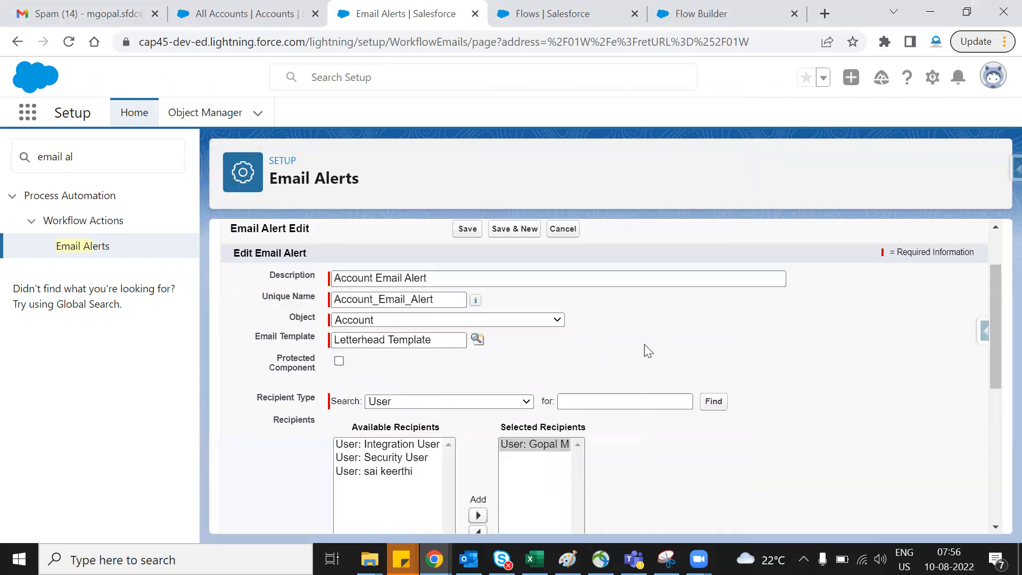
scroll(444, 404, "down", 5)
left_click(430, 385)
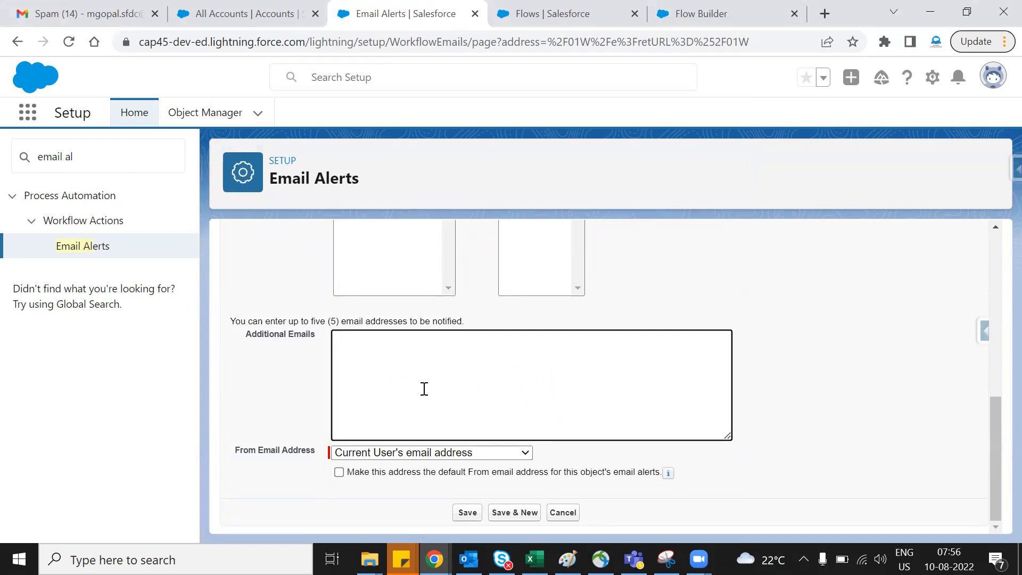
scroll(446, 403, "up", 8)
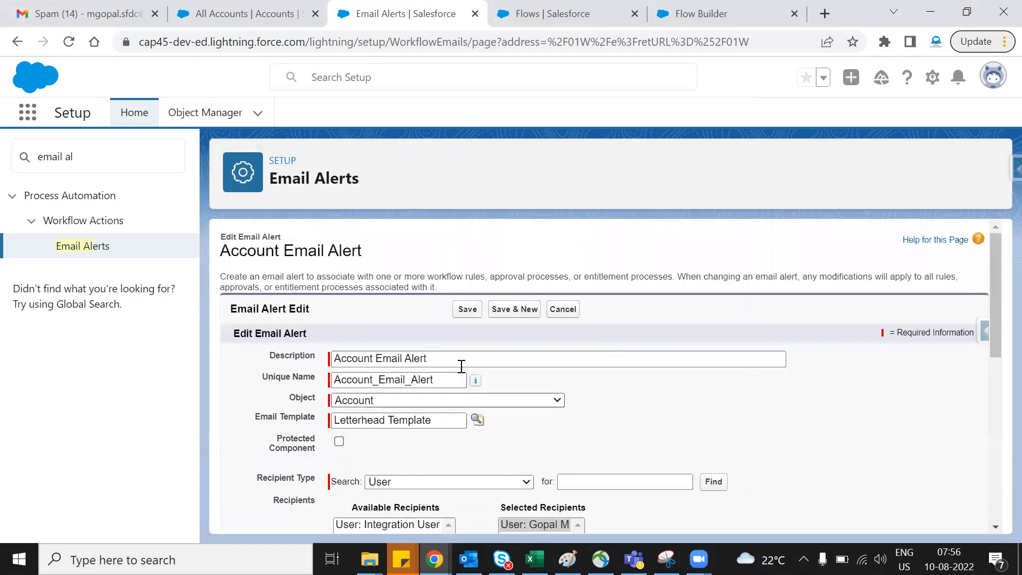
left_click(458, 313)
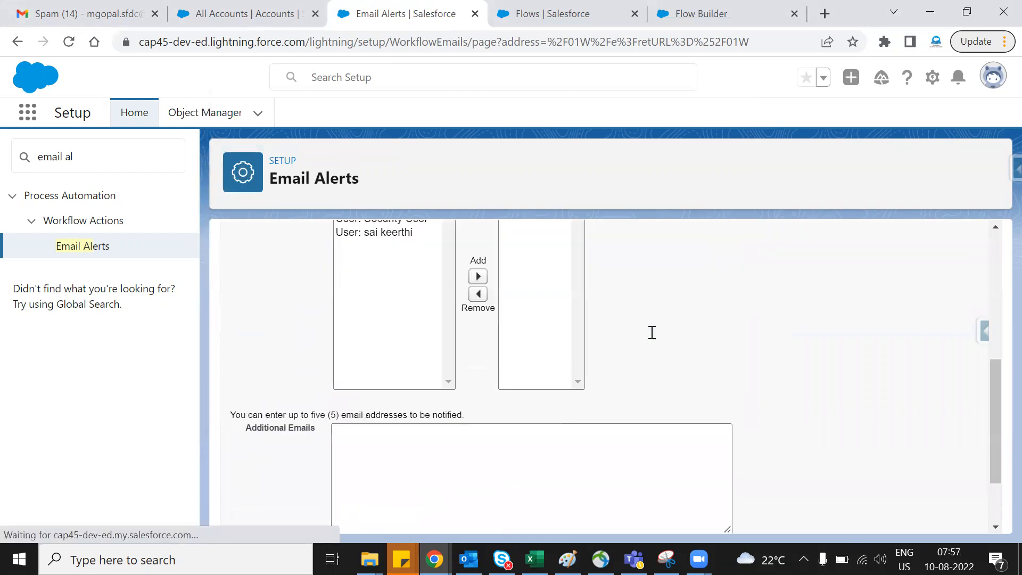
scroll(651, 332, "down", 2)
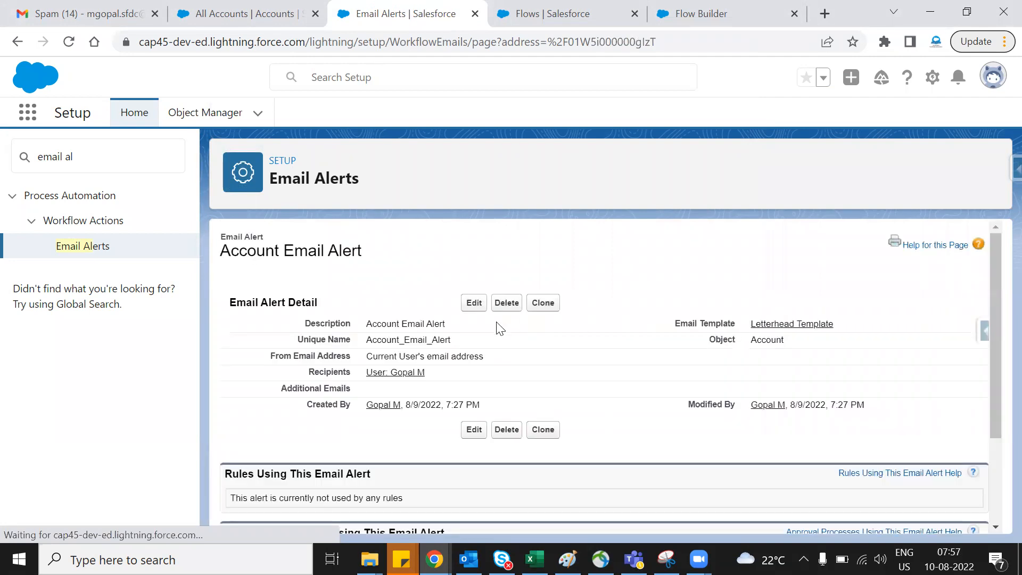
- Check the saved alert's name, return to the flow in Flow Builder, and cancel the unfinished new action
triple_click(298, 257)
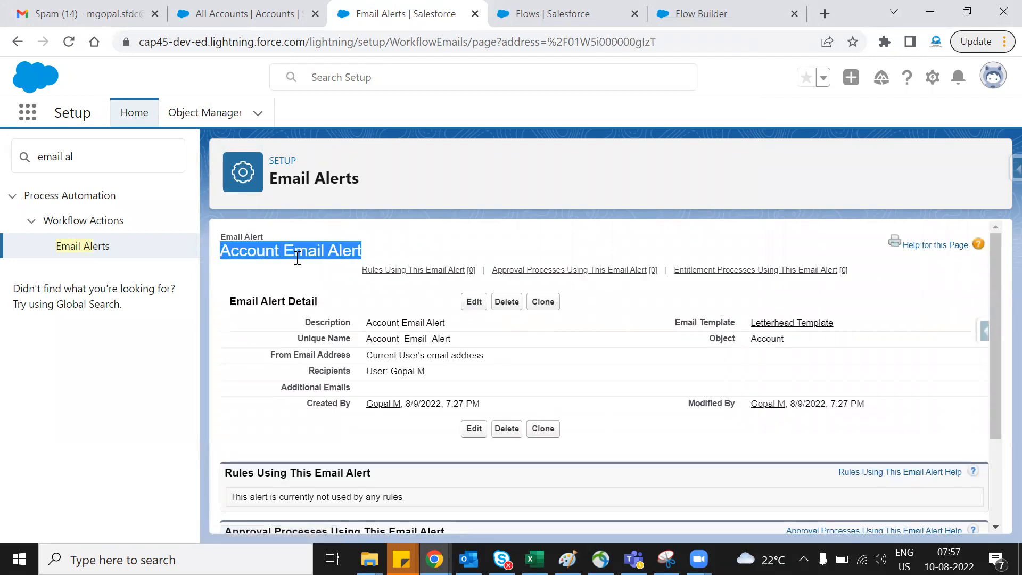
left_click(632, 369)
left_click(521, 11)
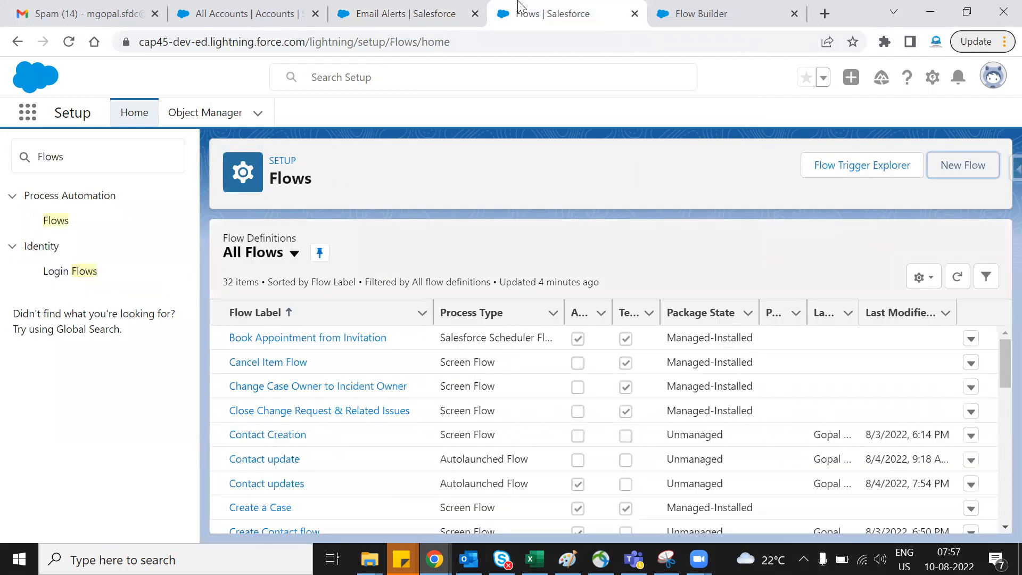
left_click(463, 11)
left_click(692, 13)
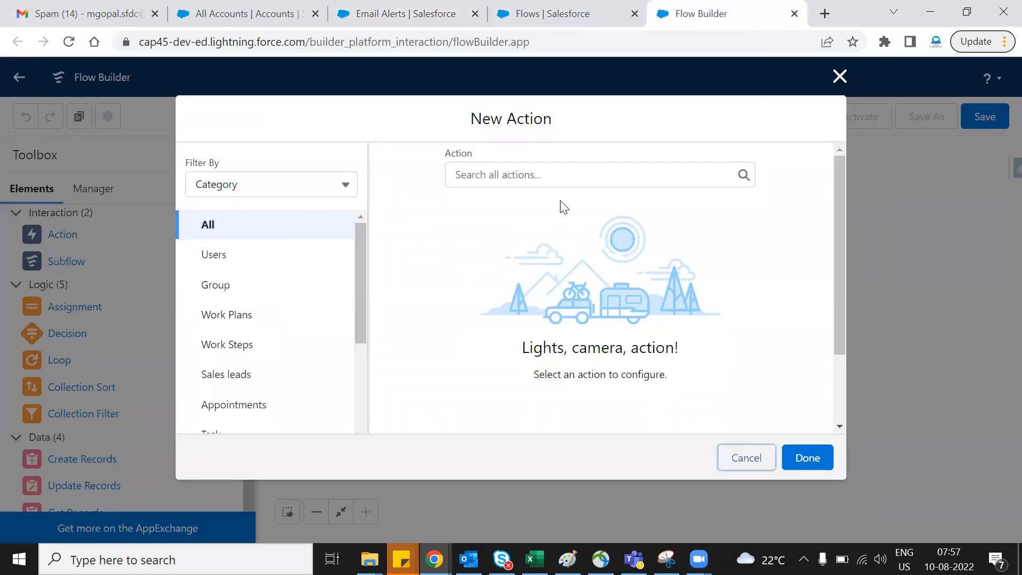
left_click(746, 459)
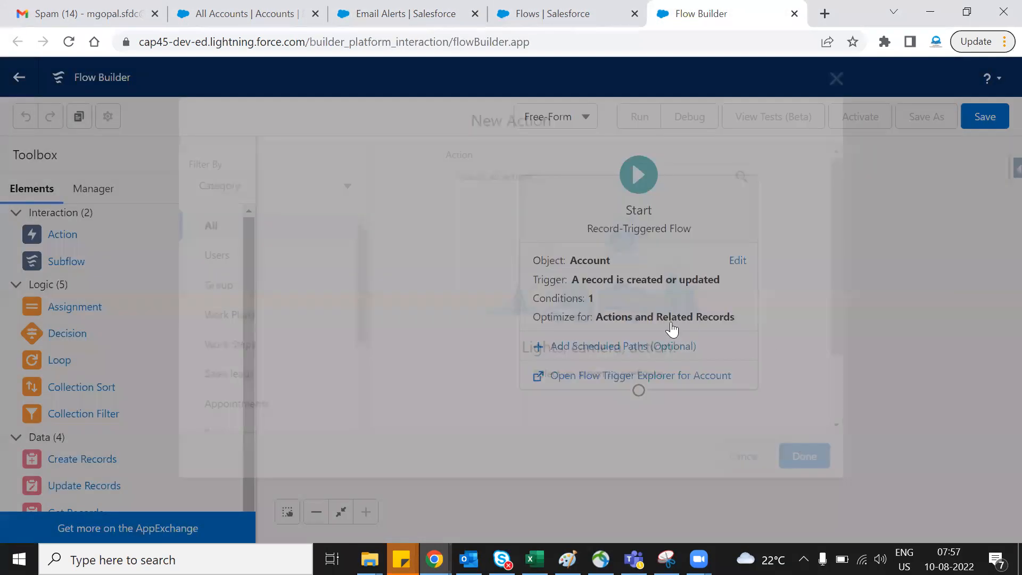
- Save the flow with the label Email send and dismiss the list of issues
left_click(968, 128)
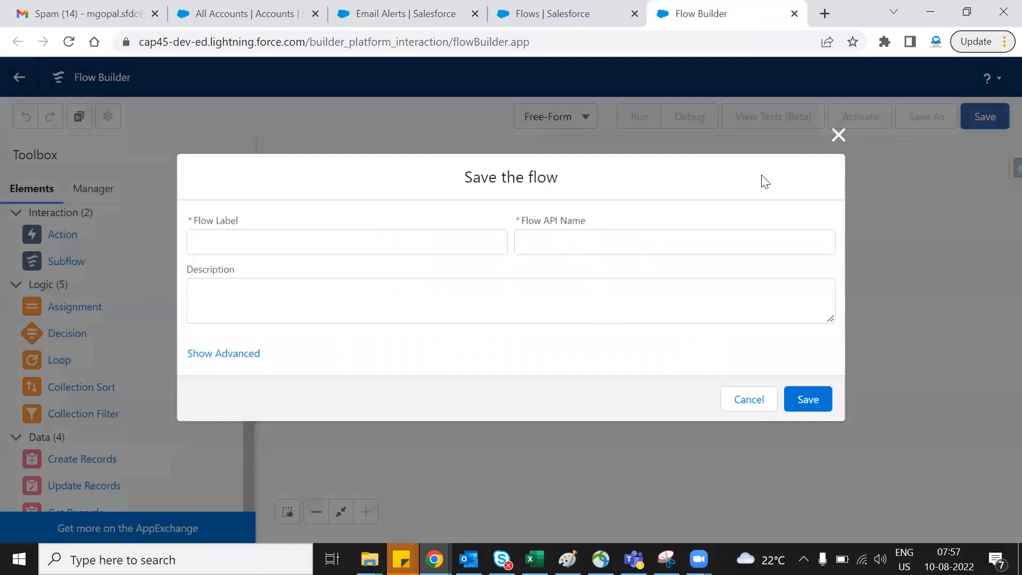
left_click(293, 251)
type("Accpiunt")
key("BackSpace")
key("BackSpace")
key("BackSpace")
key("BackSpace")
key("BackSpace")
key("BackSpace")
key("BackSpace")
key("BackSpace")
key("BackSpace")
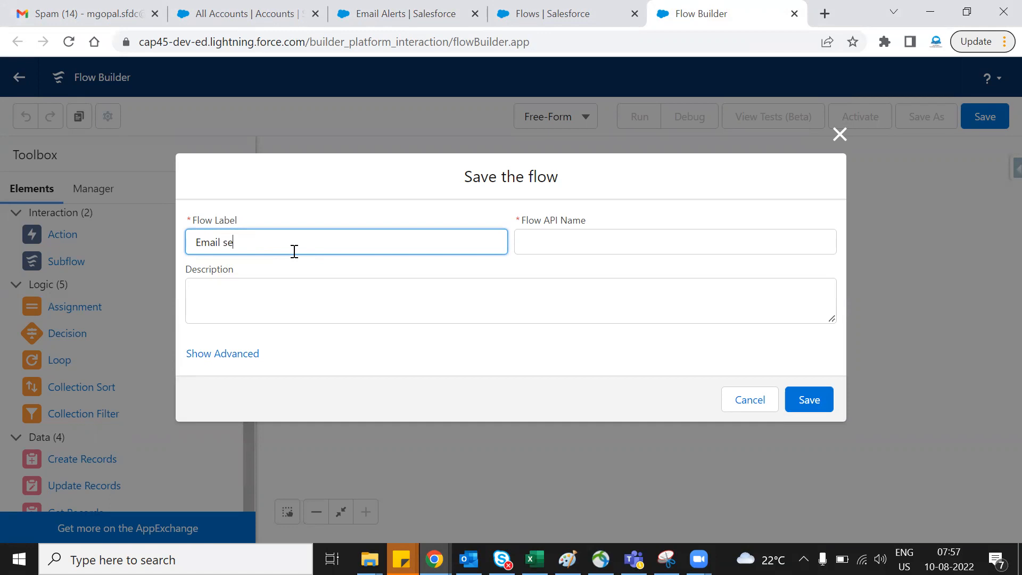
type("Email send")
left_click(335, 287)
left_click(803, 402)
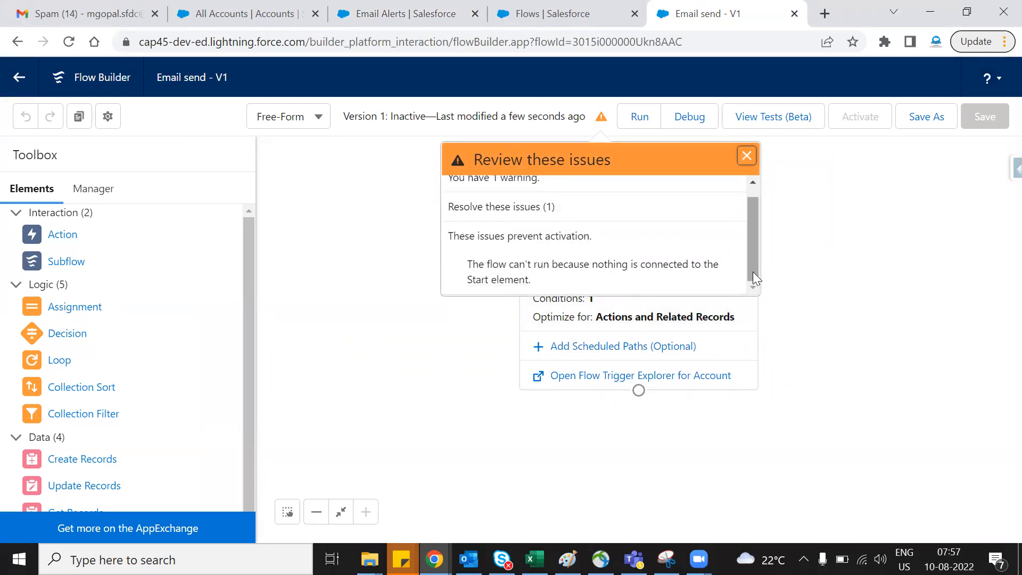
left_click(746, 155)
- Reload the flow, add an Action element to the canvas, and select Account Email Alert as its action
left_click(69, 42)
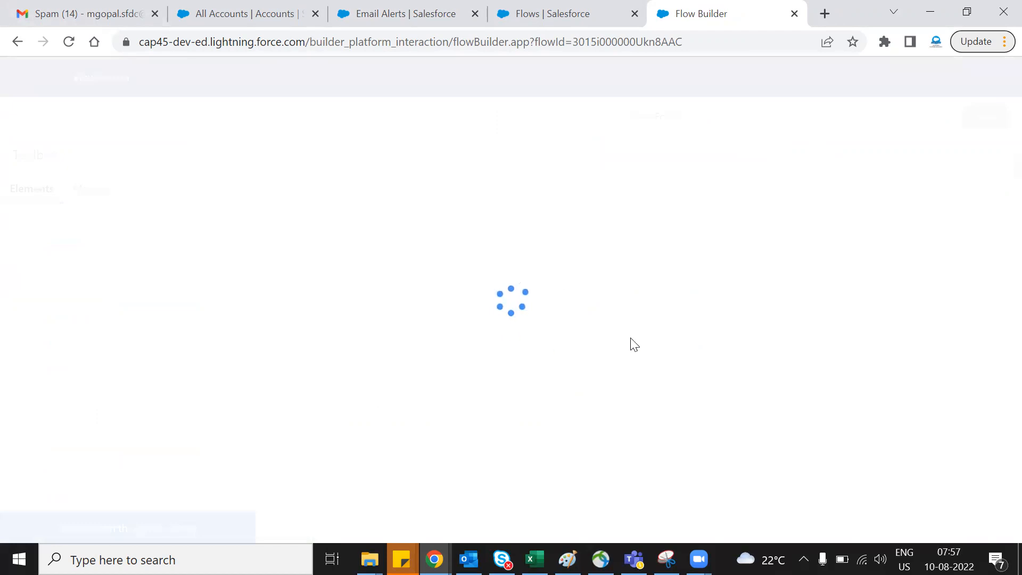
left_click_drag(64, 233, 346, 270)
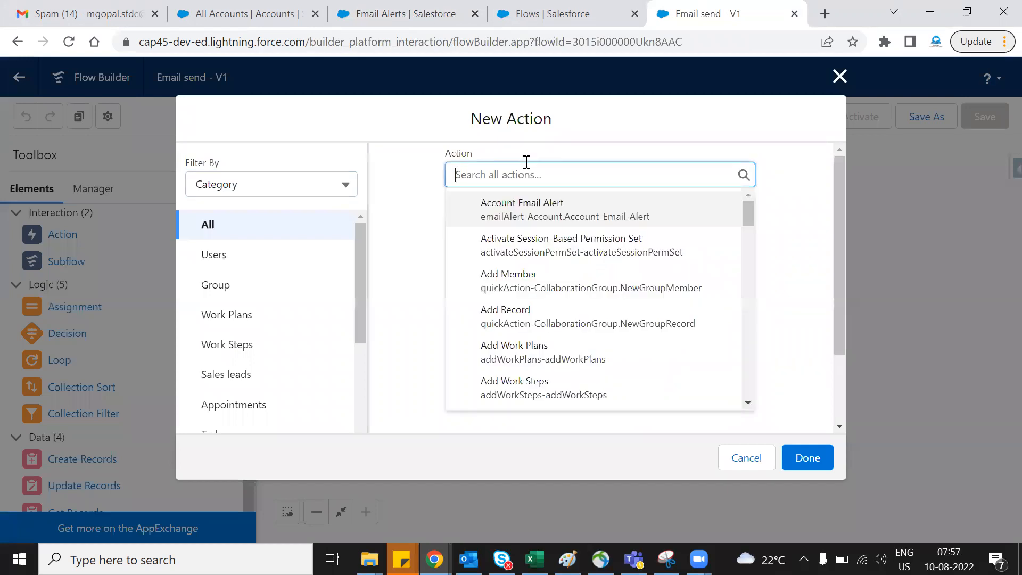
left_click(414, 9)
triple_click(271, 252)
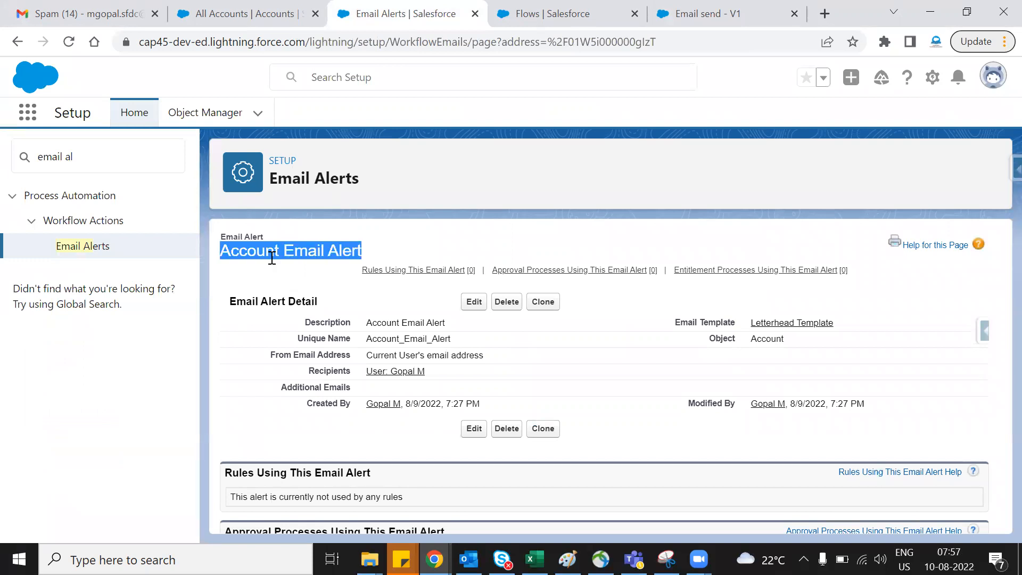
left_click(708, 13)
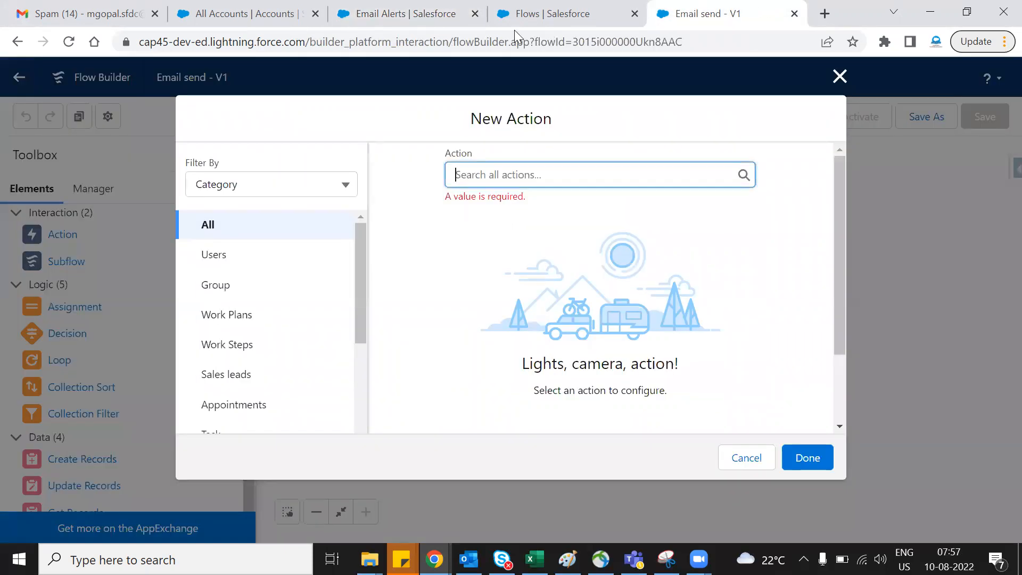
left_click(513, 173)
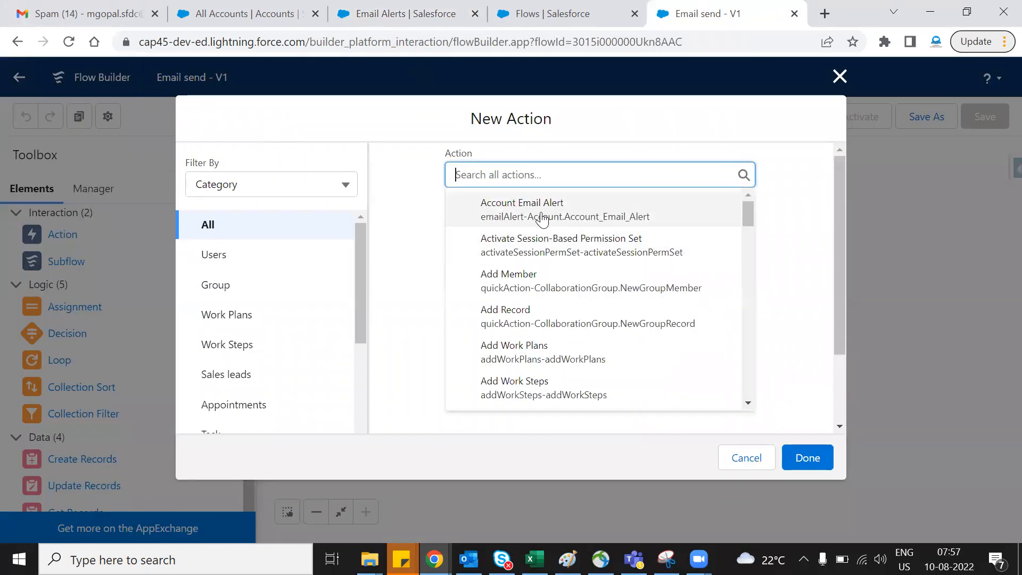
left_click(543, 215)
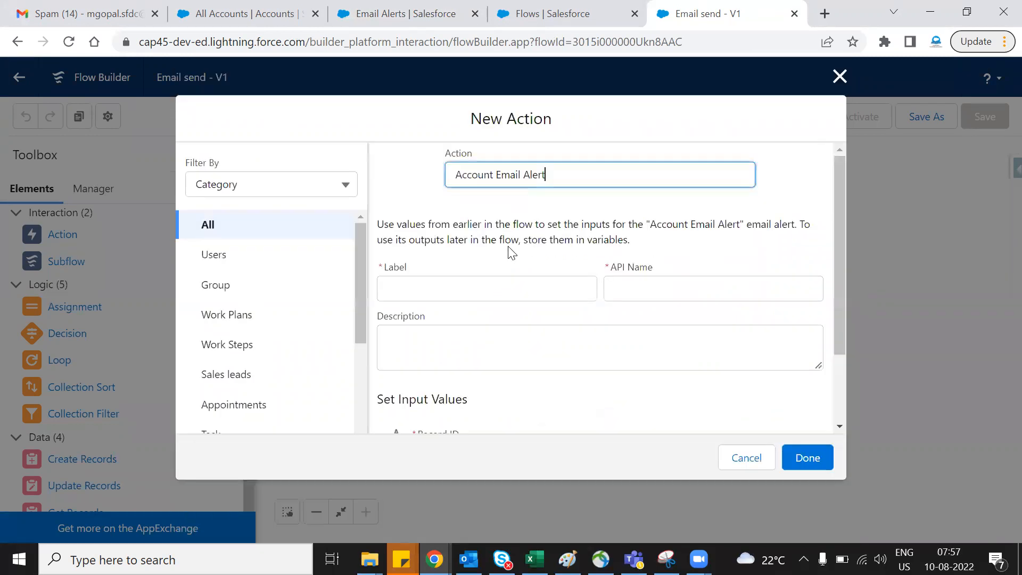
left_click(426, 14)
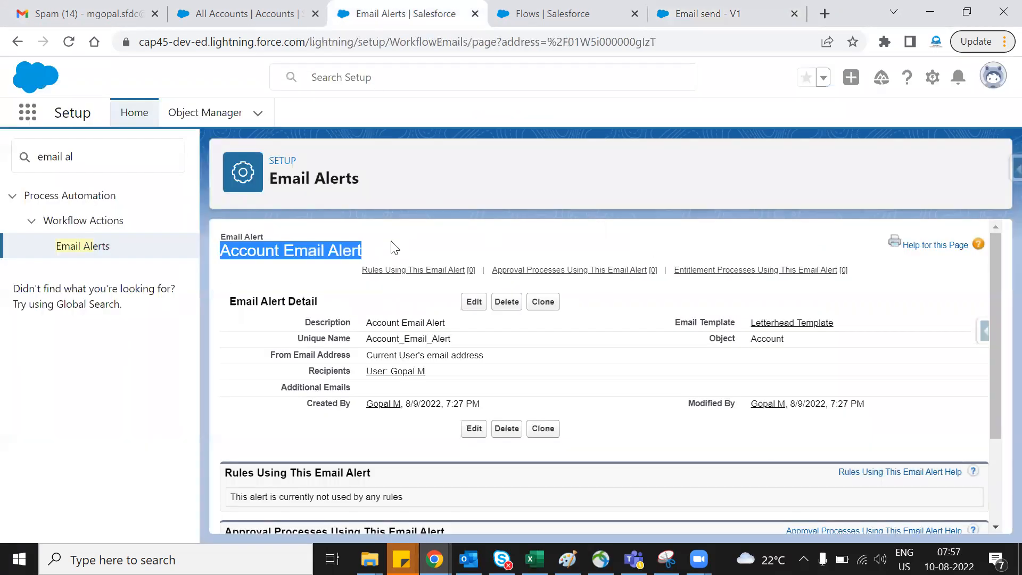
left_click(689, 15)
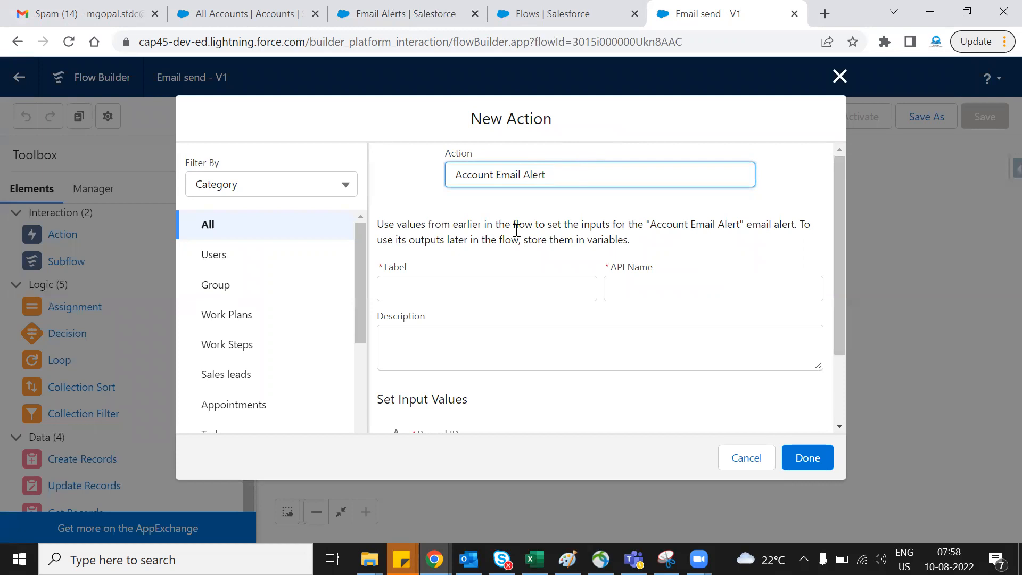
- Label the new action Send Email and leave its description empty
left_click(474, 286)
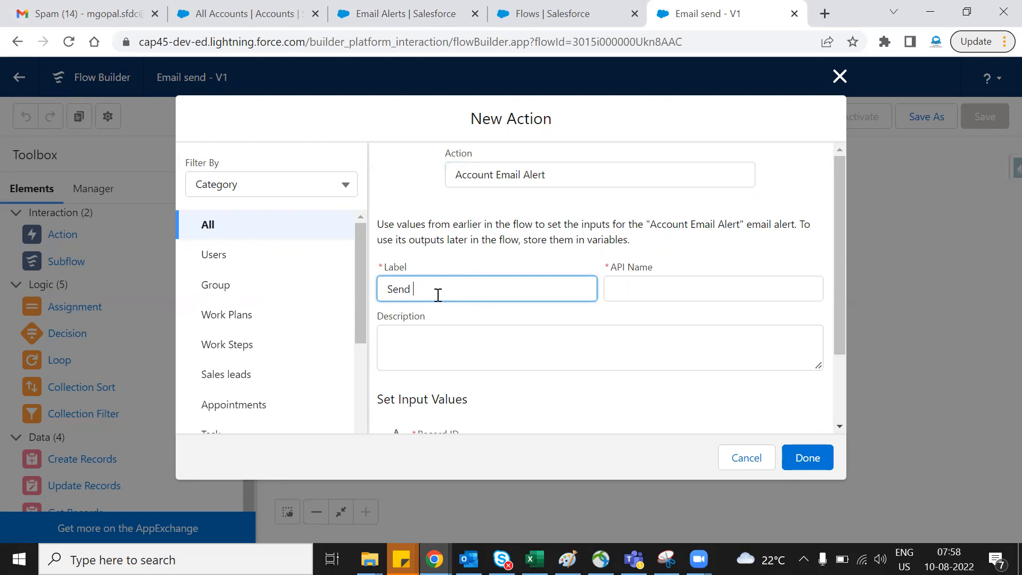
left_click(512, 334)
scroll(527, 326, "down", 2)
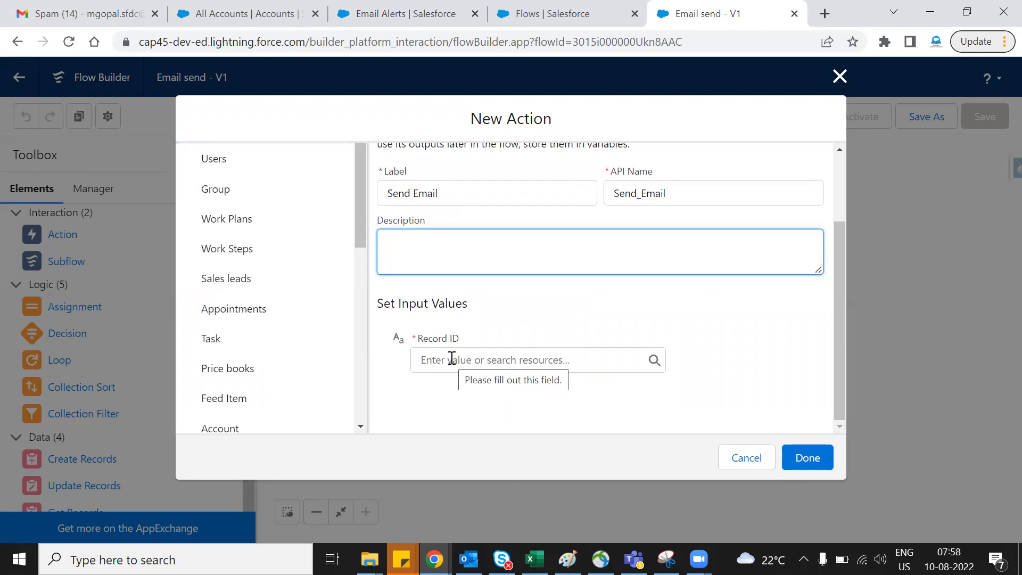
scroll(543, 344, "up", 3)
scroll(559, 322, "down", 3)
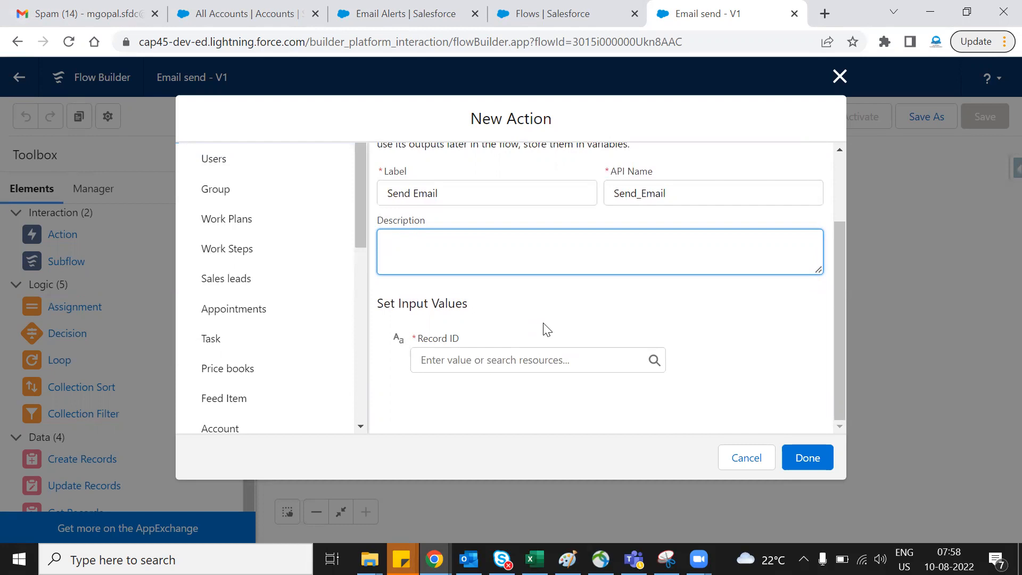
- Set the action's Record ID input to {!$Record.Id} from the triggering Account record and finish the action
left_click(455, 362)
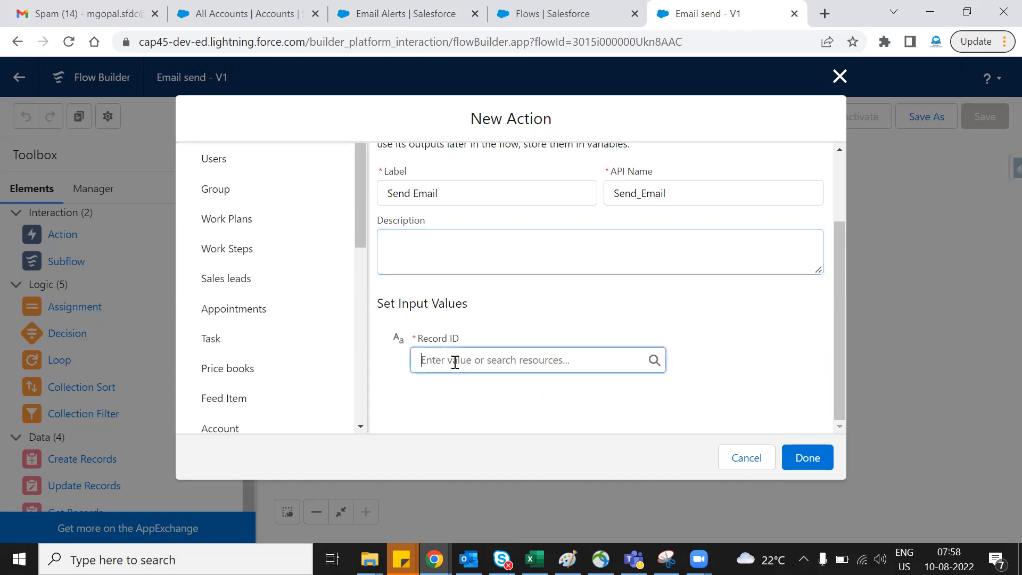
scroll(495, 323, "down", 5)
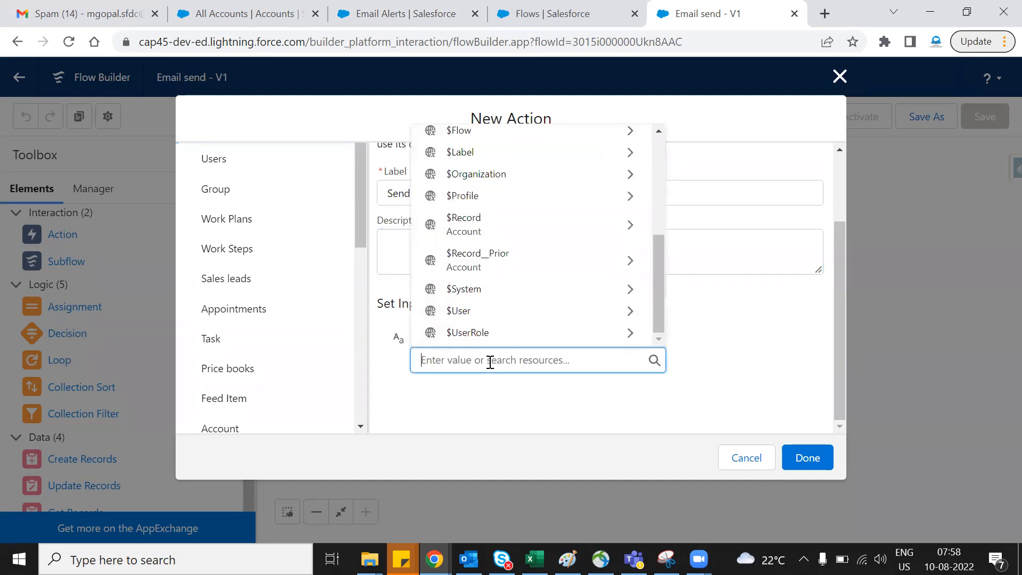
type("account")
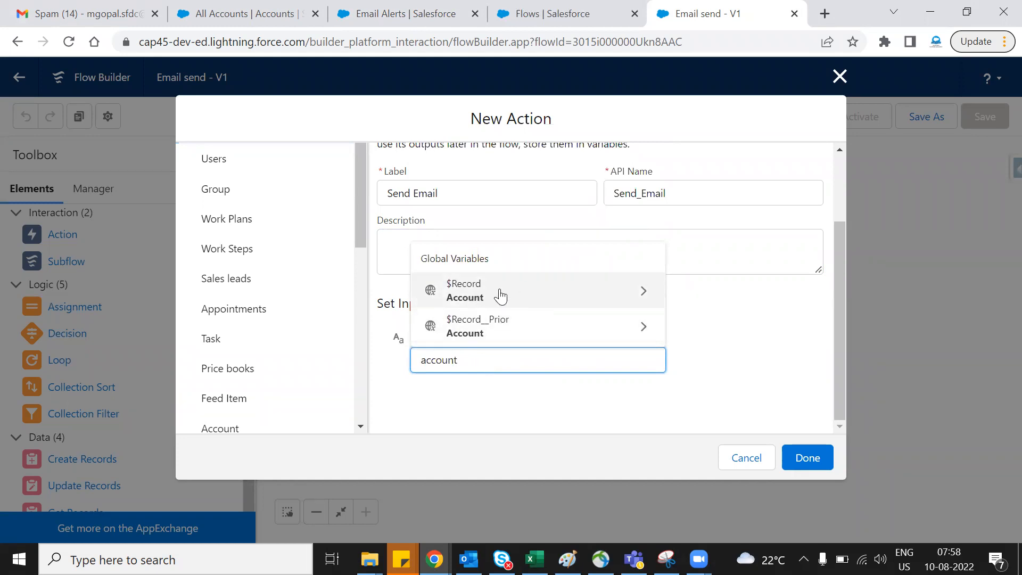
left_click(505, 295)
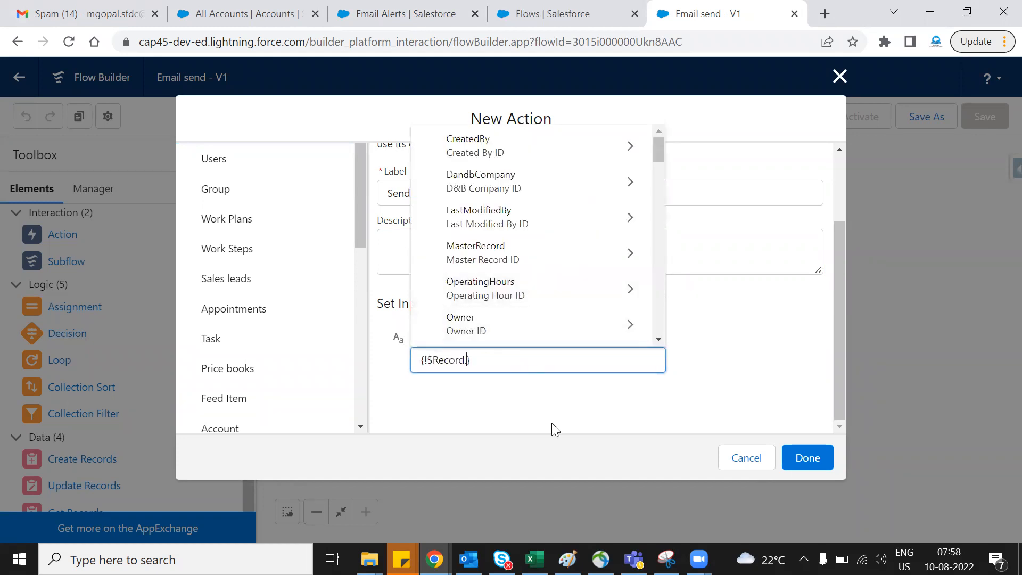
type("id")
scroll(525, 277, "down", 3)
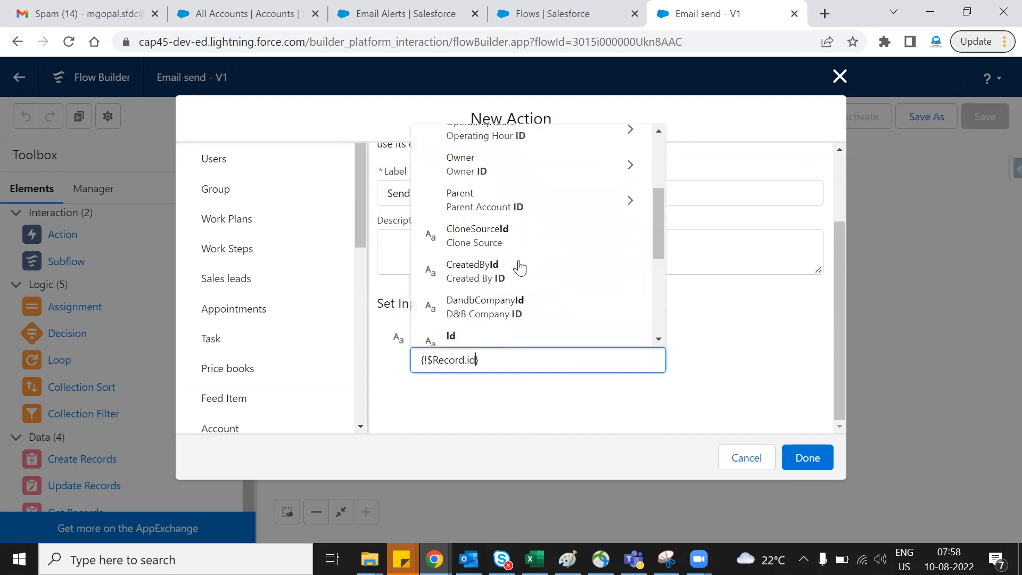
scroll(526, 277, "down", 2)
left_click(506, 275)
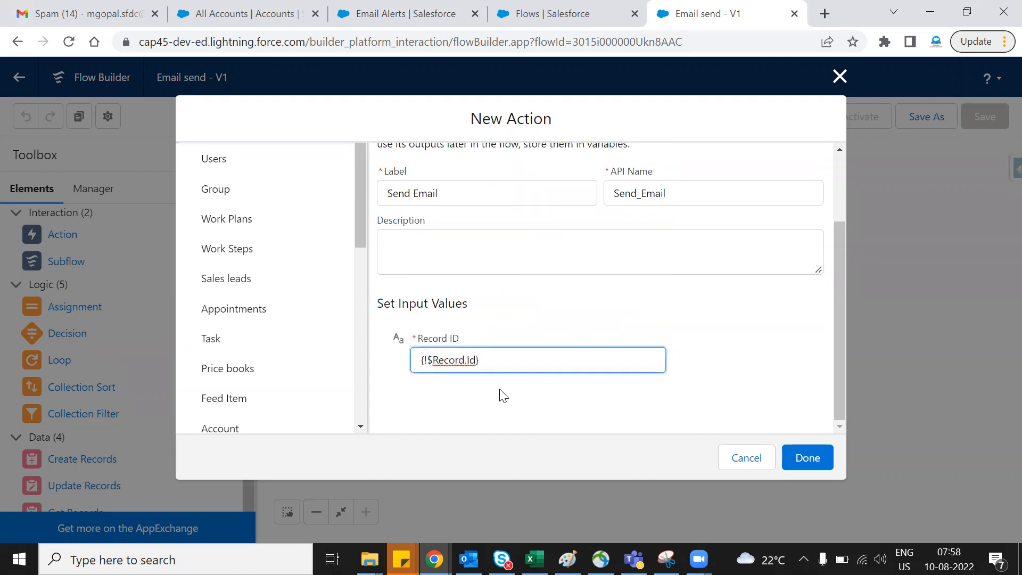
left_click(826, 459)
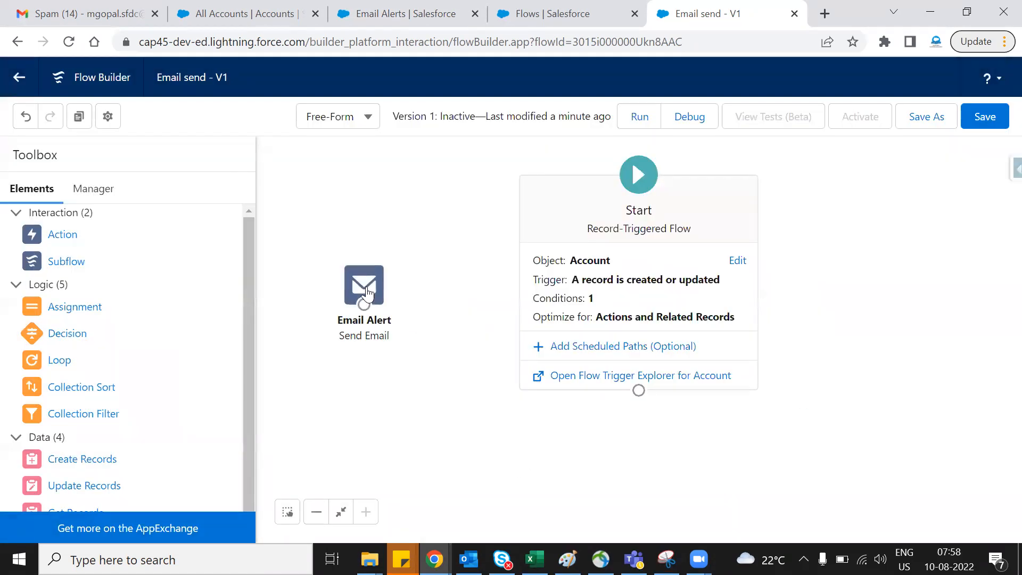
- Connect the Start element to the Send Email action and arrange the action below and to the right of Start
left_click_drag(364, 290, 370, 376)
left_click_drag(638, 391, 364, 329)
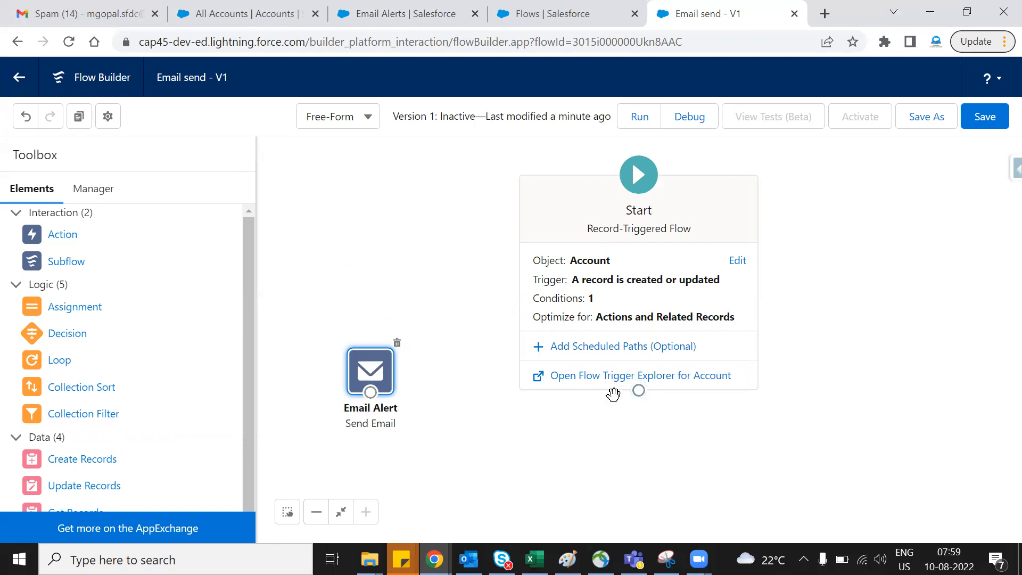
left_click_drag(639, 391, 381, 382)
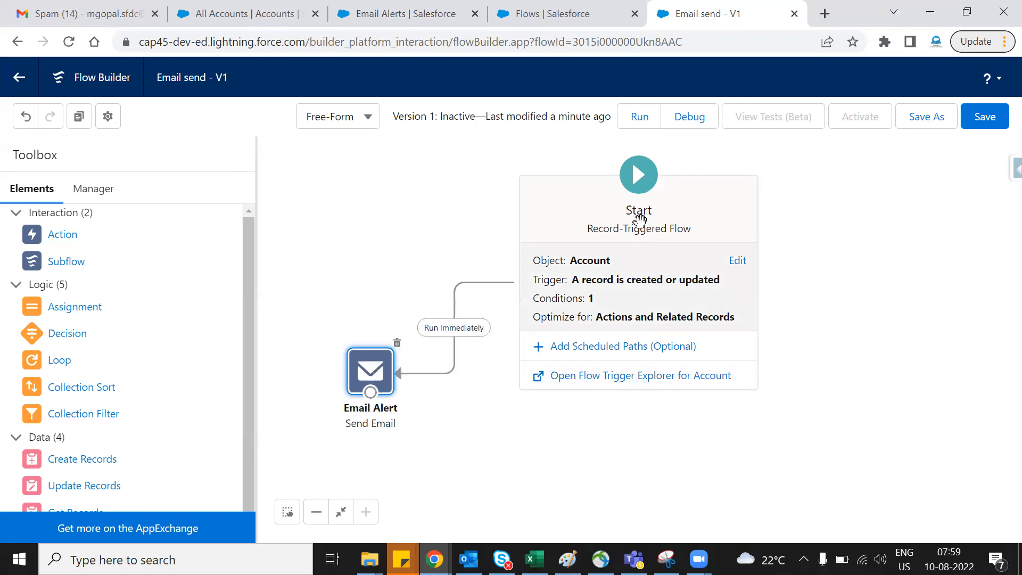
left_click_drag(531, 183, 500, 171)
left_click_drag(355, 374, 759, 418)
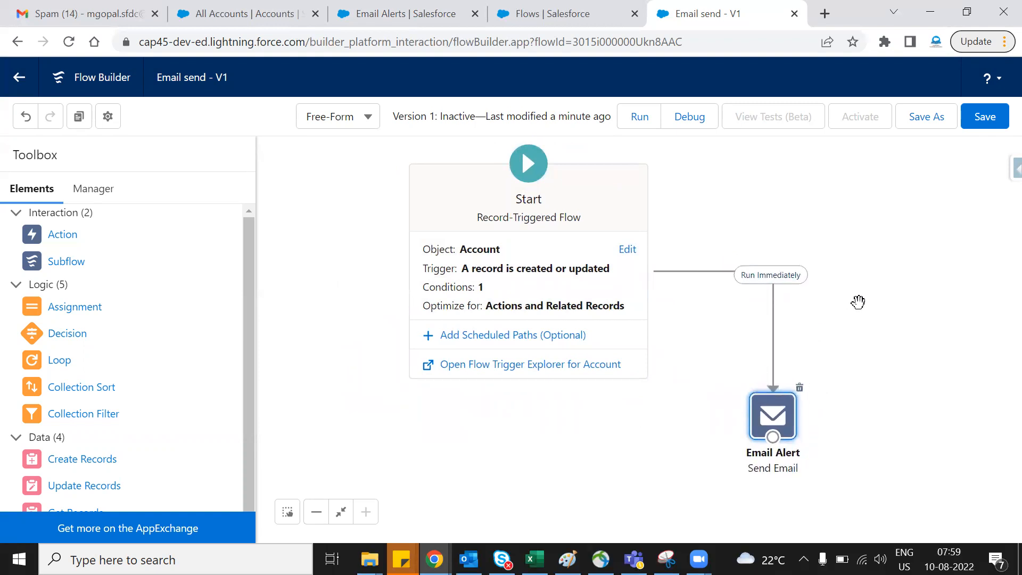
- Review the Start element's object, trigger and Phone entry condition, and close its configuration without changes
left_click(629, 251)
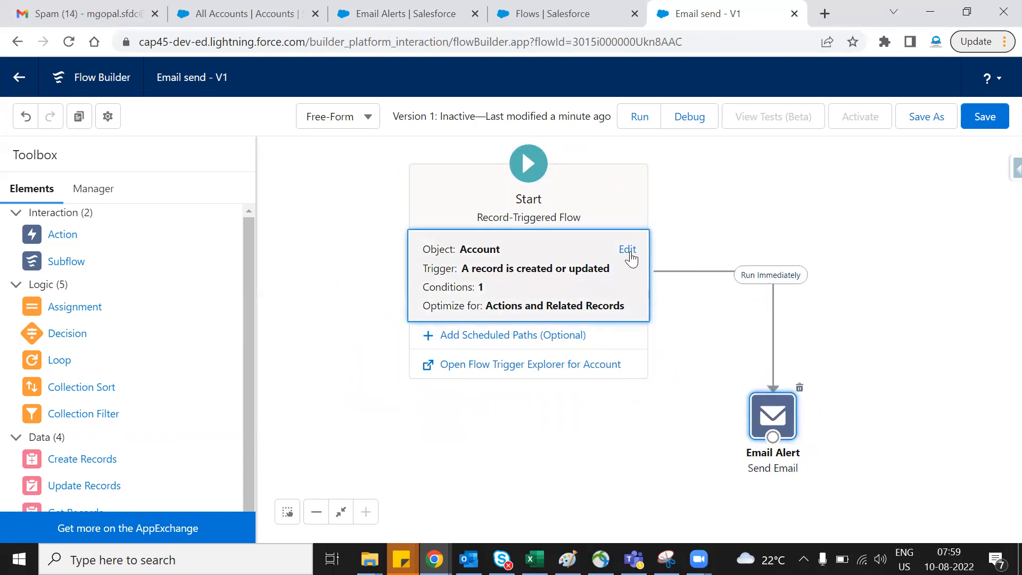
scroll(446, 310, "down", 2)
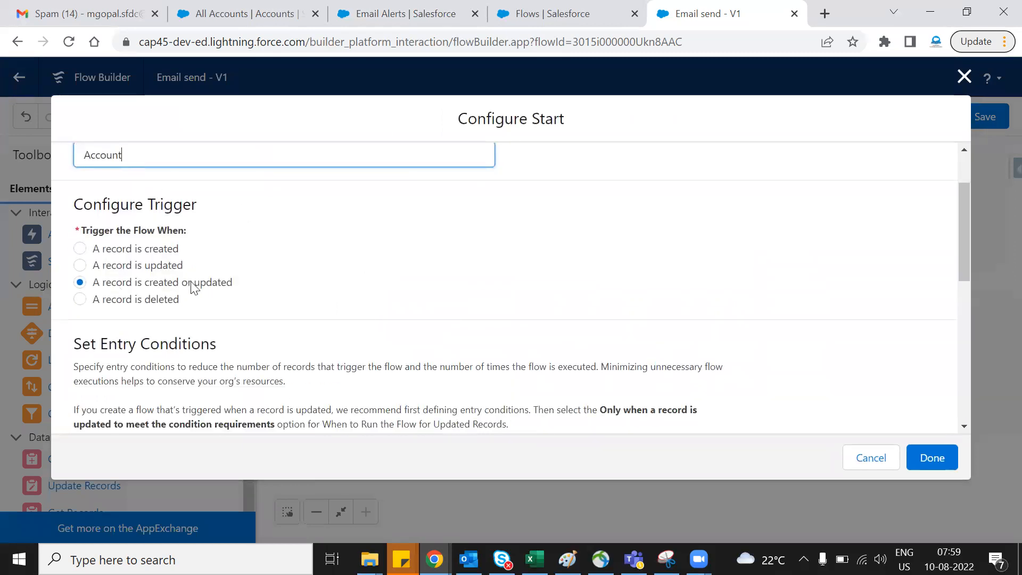
scroll(481, 290, "down", 4)
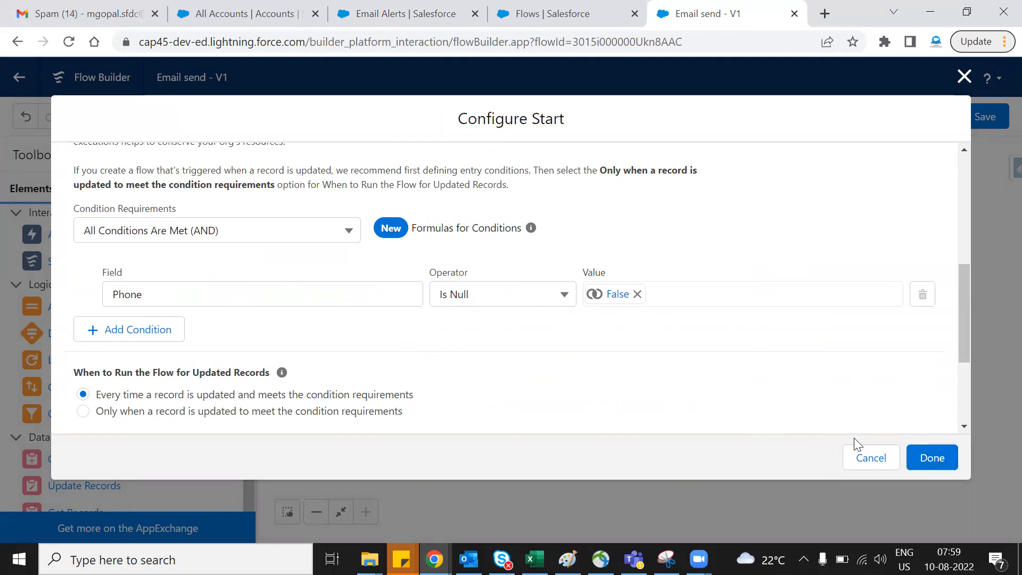
left_click(930, 458)
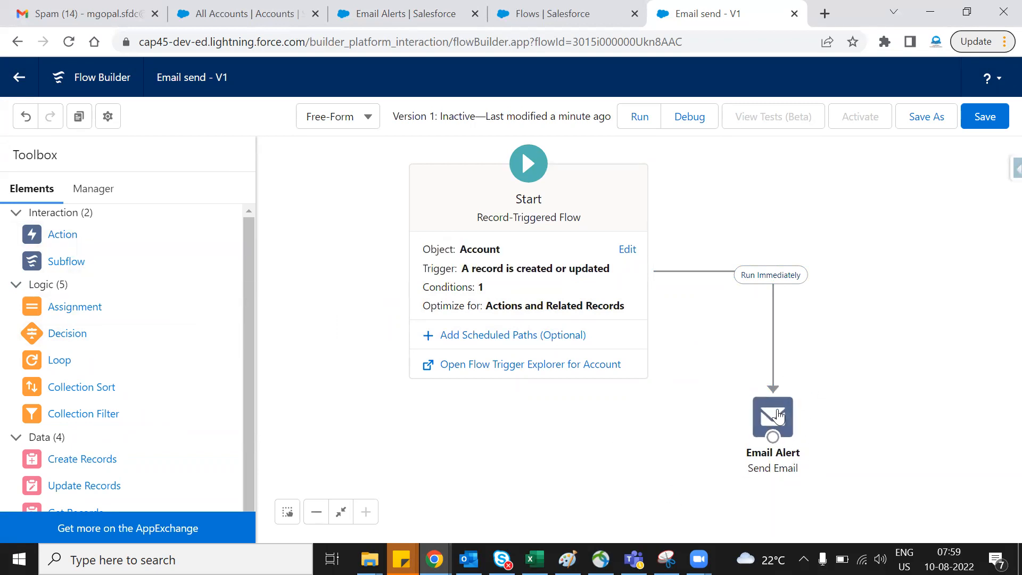
- Examine the Account Email Alert details in Setup, including its template, object and recipients
left_click(405, 14)
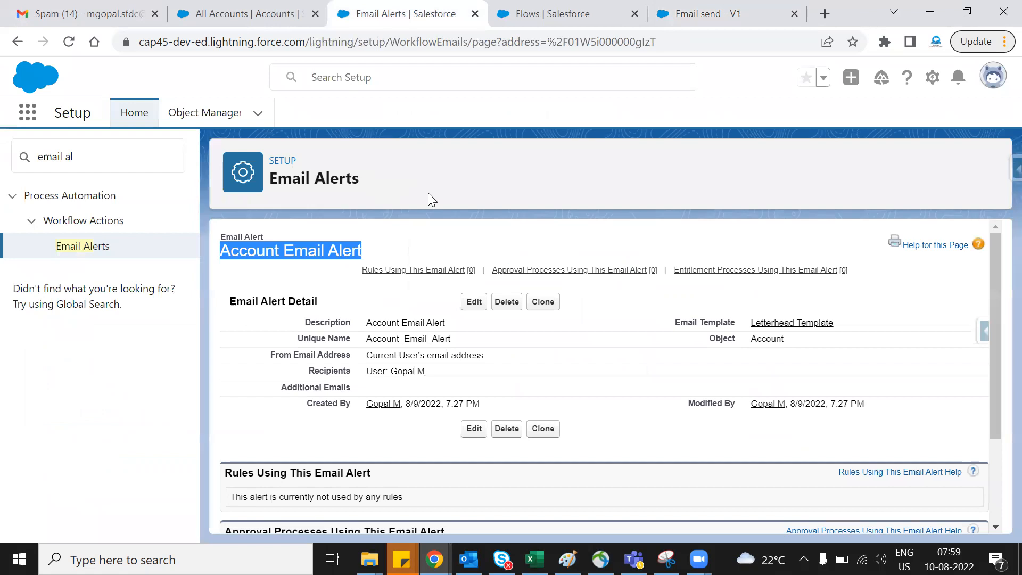
scroll(617, 362, "down", 3)
scroll(604, 348, "up", 3)
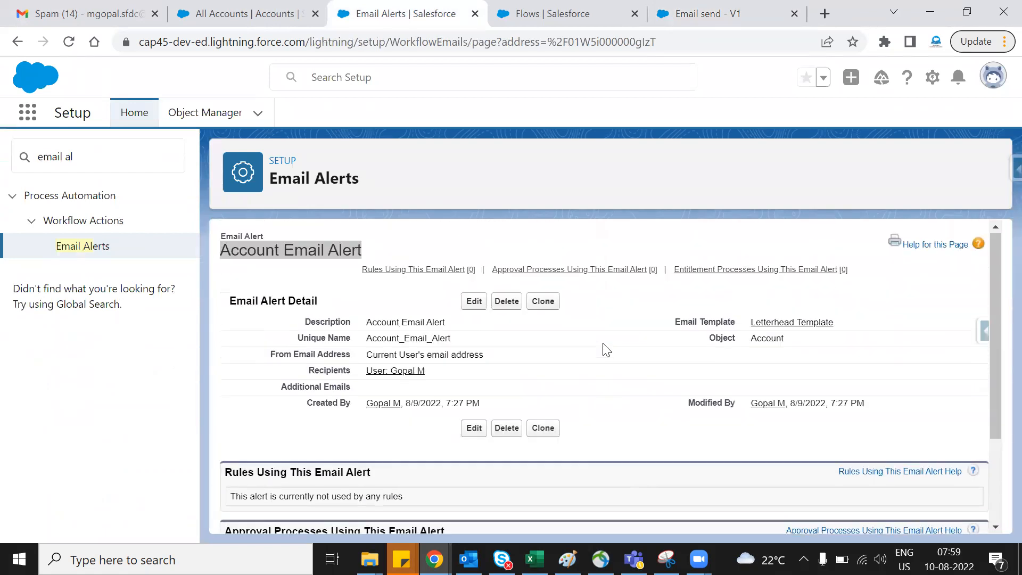
left_click(607, 350)
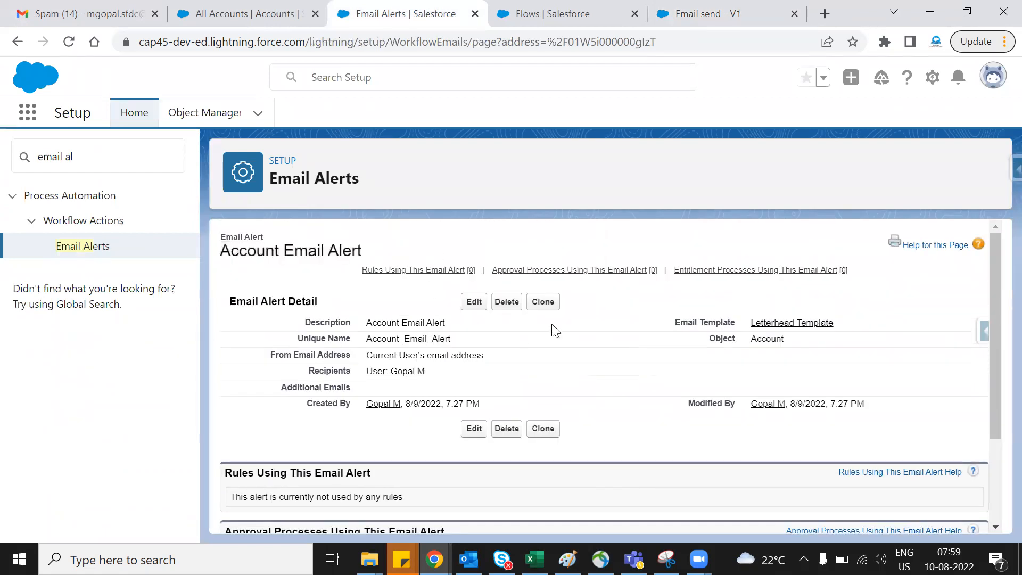
- Open the alert's Letterhead Template and examine its details, HTML preview, plain text preview and attachments
left_click(788, 324)
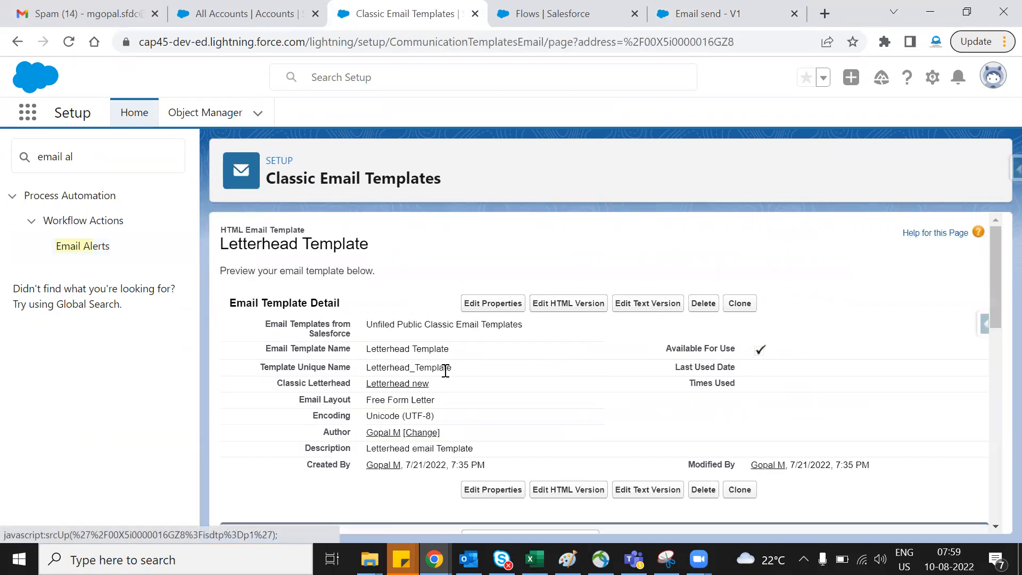
left_click_drag(222, 244, 410, 250)
scroll(378, 300, "down", 10)
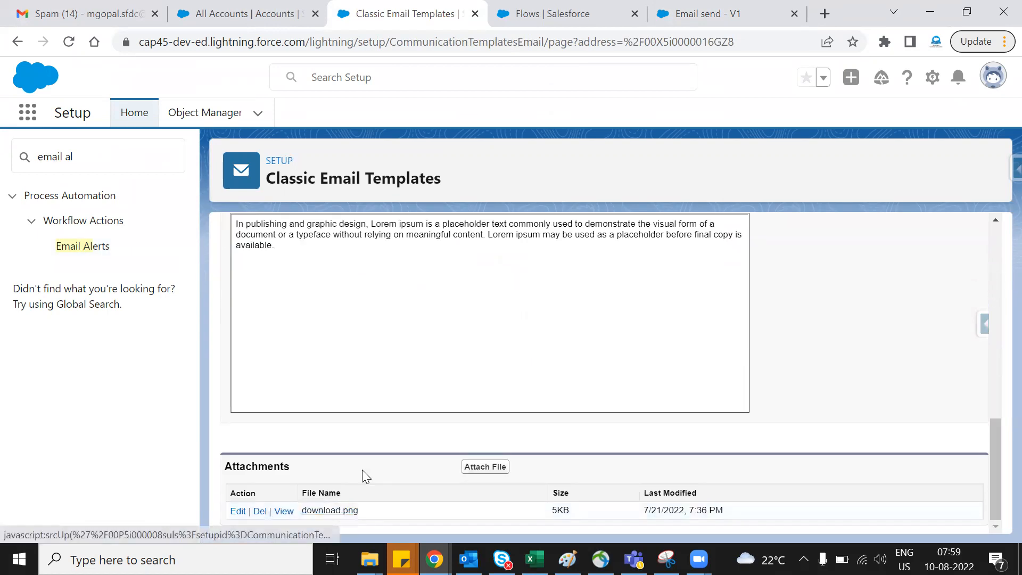
scroll(393, 503, "up", 5)
scroll(351, 451, "down", 6)
scroll(452, 387, "up", 2)
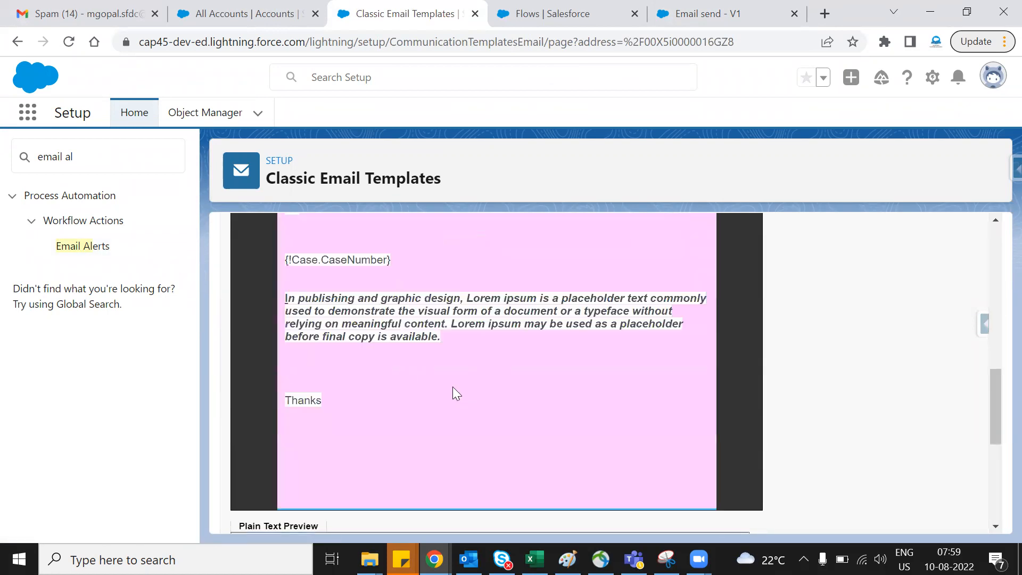
scroll(455, 385, "down", 2)
scroll(406, 353, "up", 8)
scroll(512, 384, "down", 6)
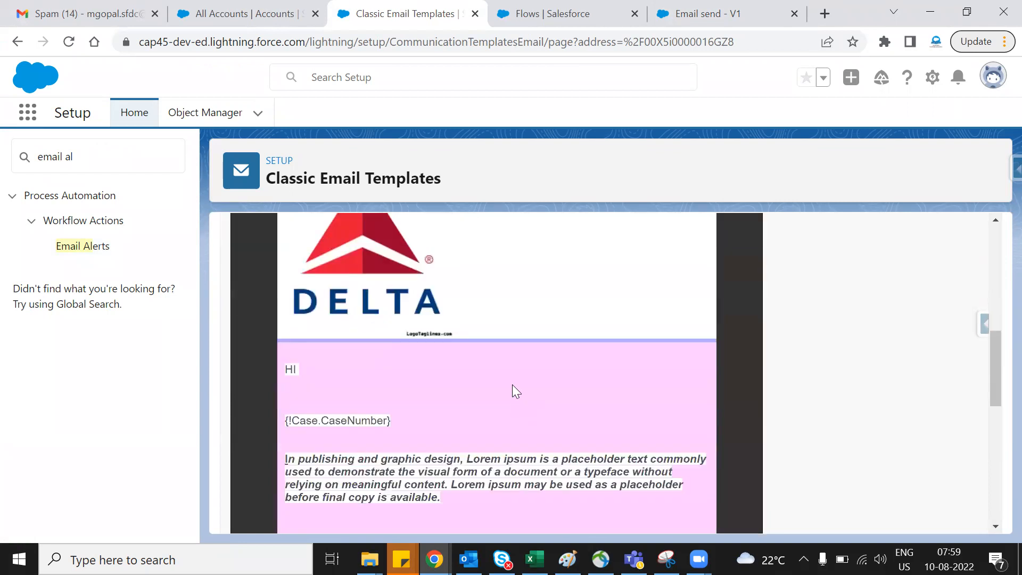
scroll(506, 349, "down", 5)
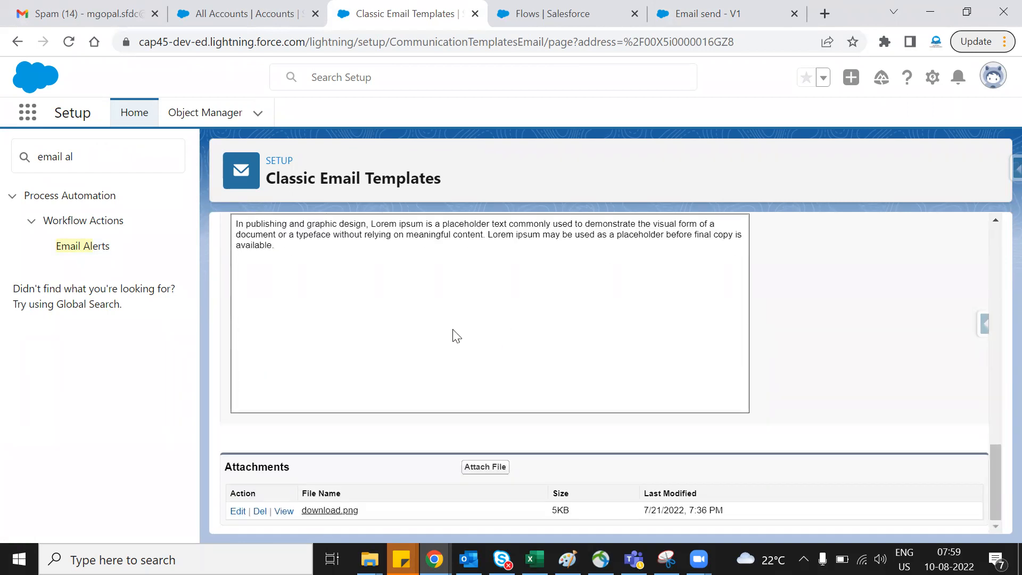
scroll(444, 340, "up", 10)
scroll(532, 351, "down", 10)
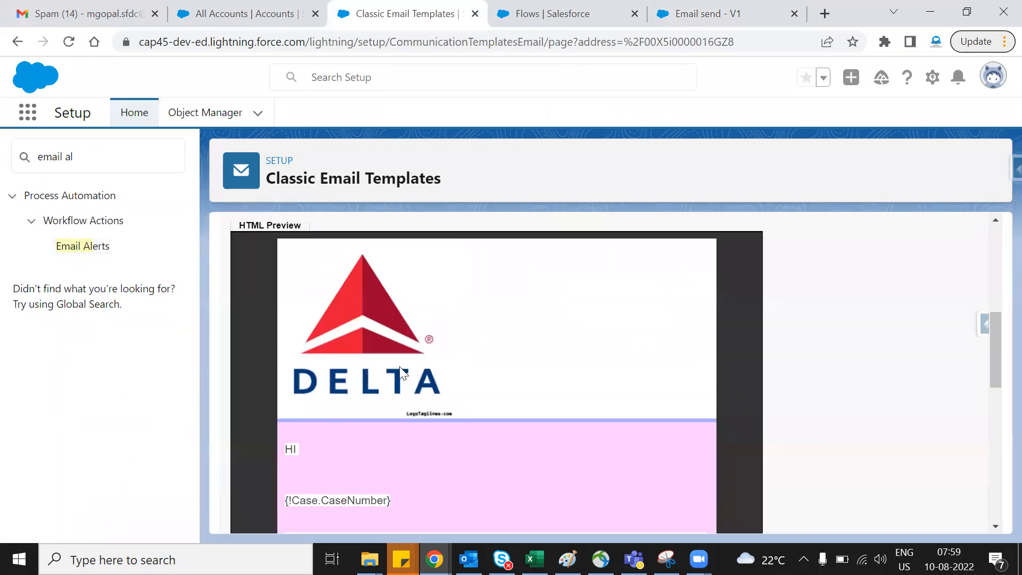
scroll(523, 359, "up", 5)
double_click(294, 422)
left_click(405, 434)
scroll(404, 434, "up", 6)
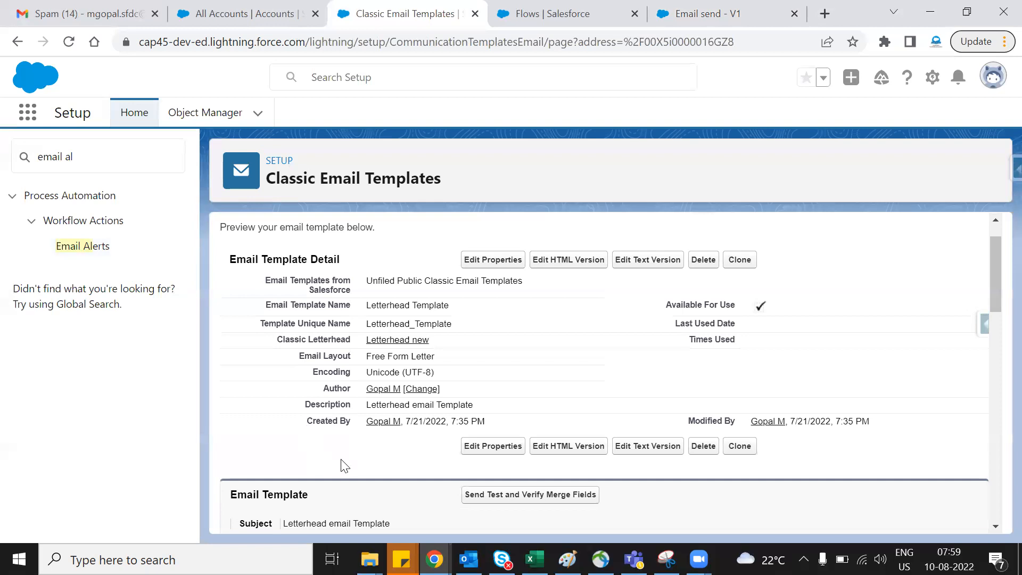
scroll(344, 458, "down", 11)
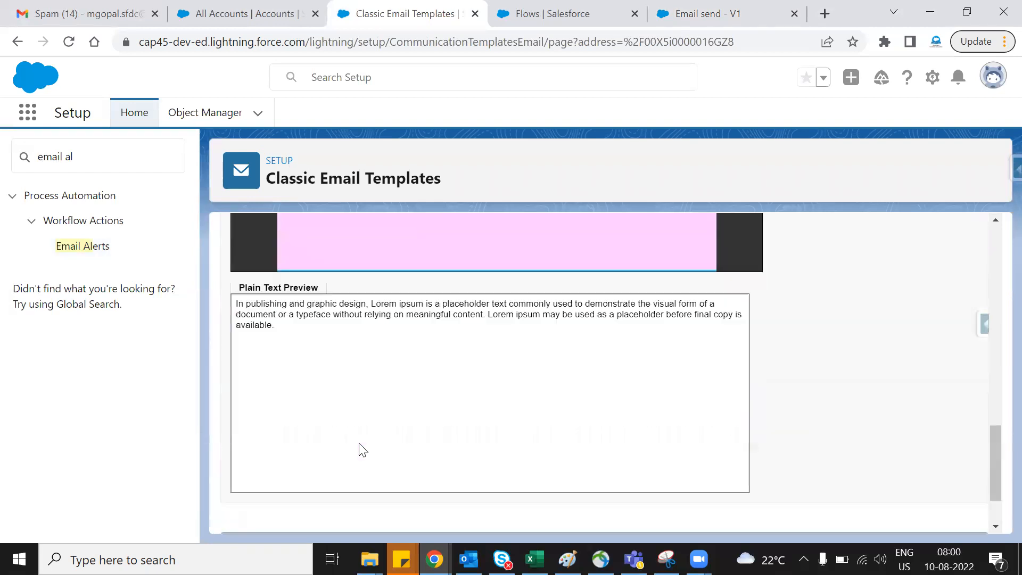
scroll(359, 450, "up", 5)
scroll(367, 449, "up", 6)
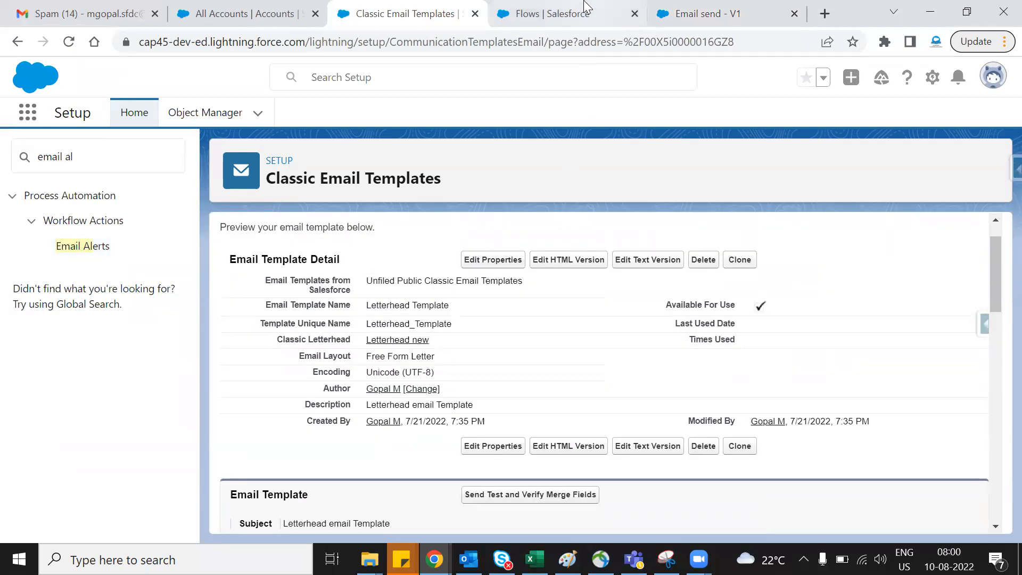
- Return to the Email send flow in Flow Builder, save it and activate version 1
left_click(583, 7)
left_click(693, 8)
left_click(991, 121)
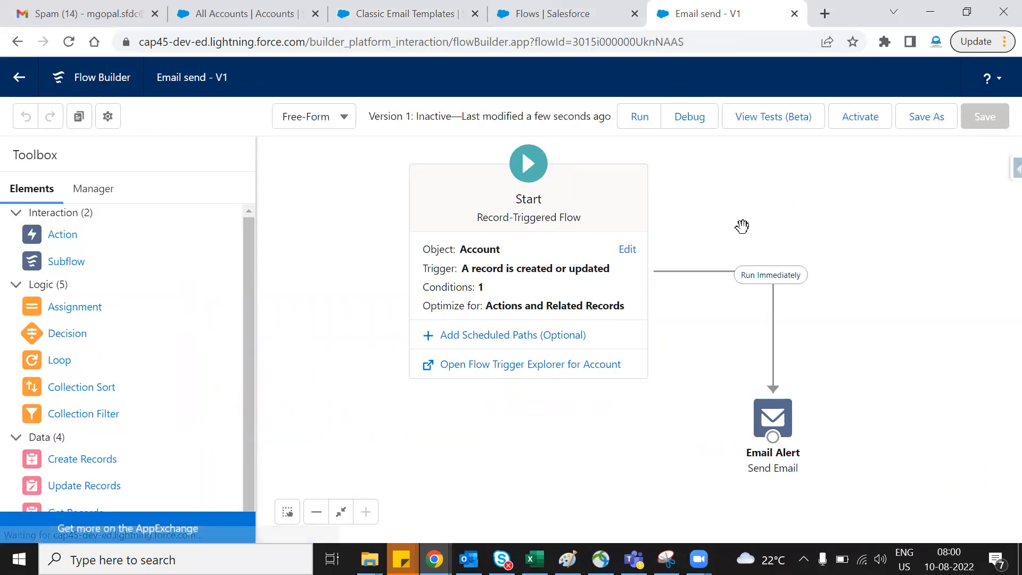
left_click(863, 126)
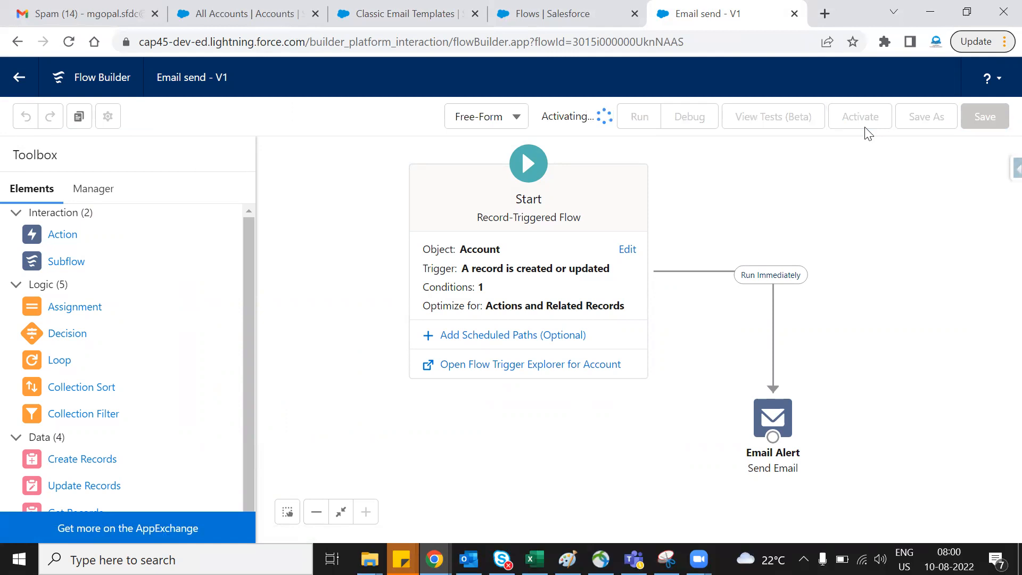
- Switch to Gmail and refresh the Spam folder to check its current messages
left_click(106, 6)
left_click(267, 179)
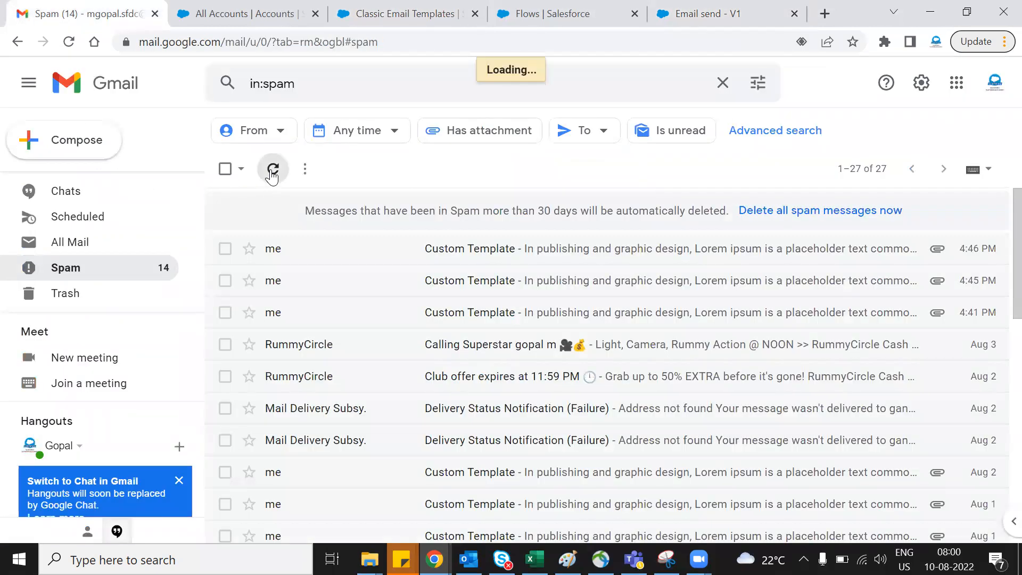
left_click(372, 12)
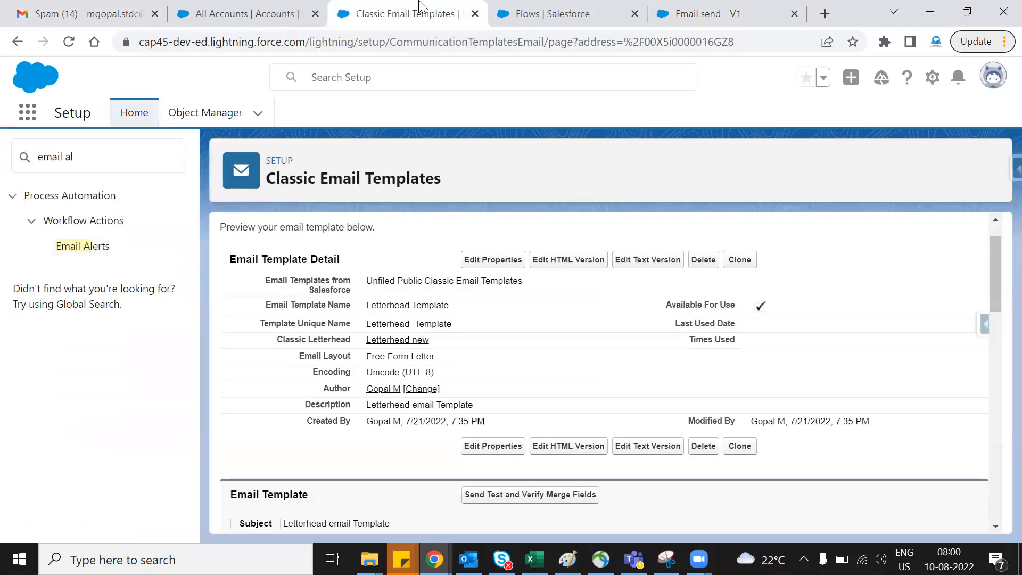
- Create and save a new Salesforce account named Email Templates with a phone number filled in
left_click(239, 13)
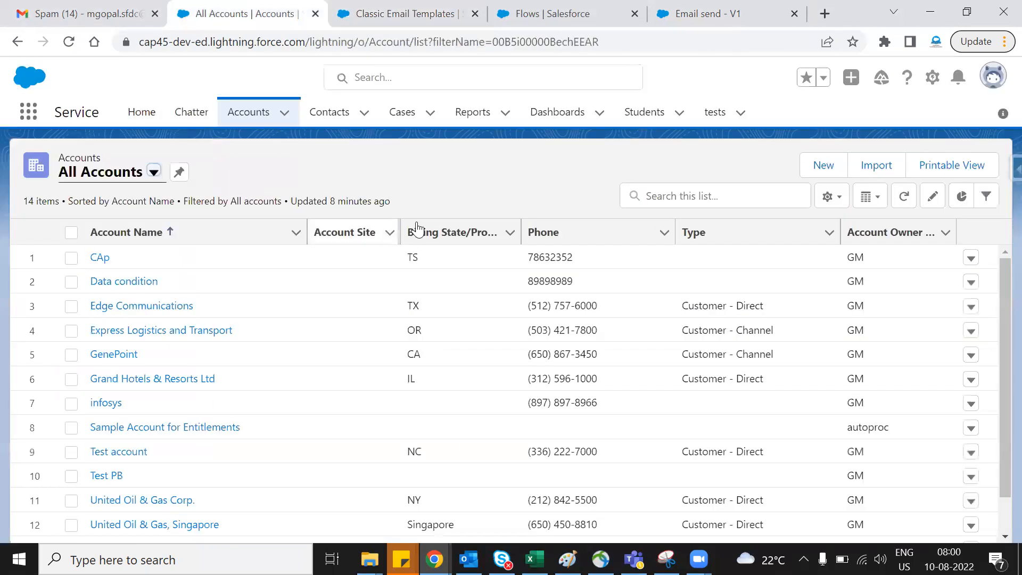
left_click(825, 169)
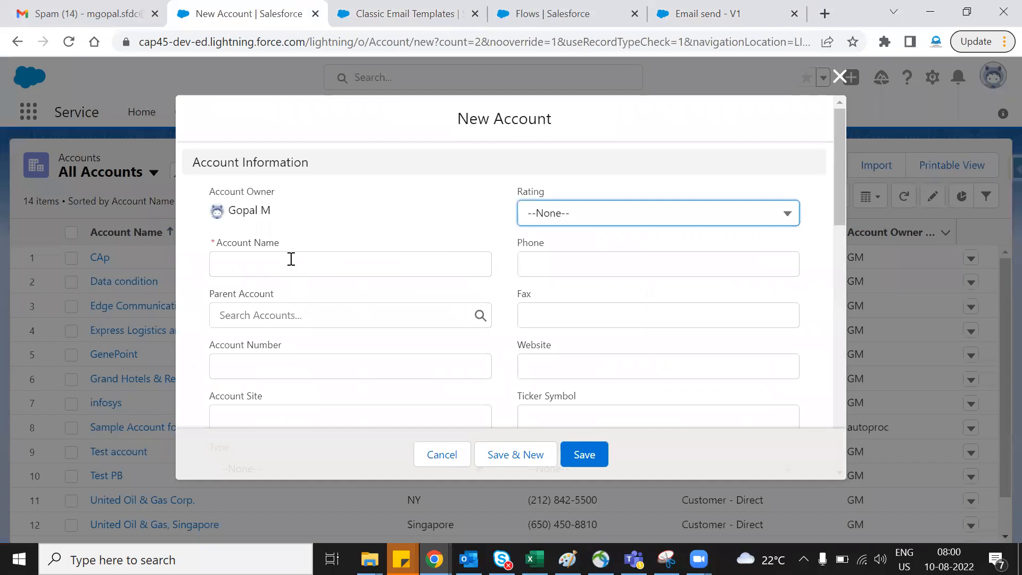
left_click(290, 261)
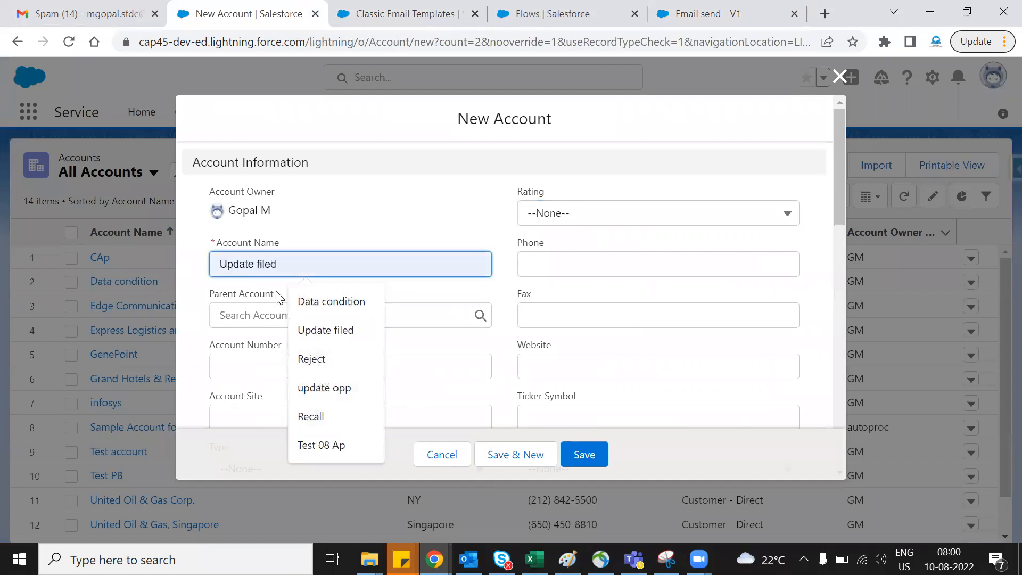
type("Email Templates")
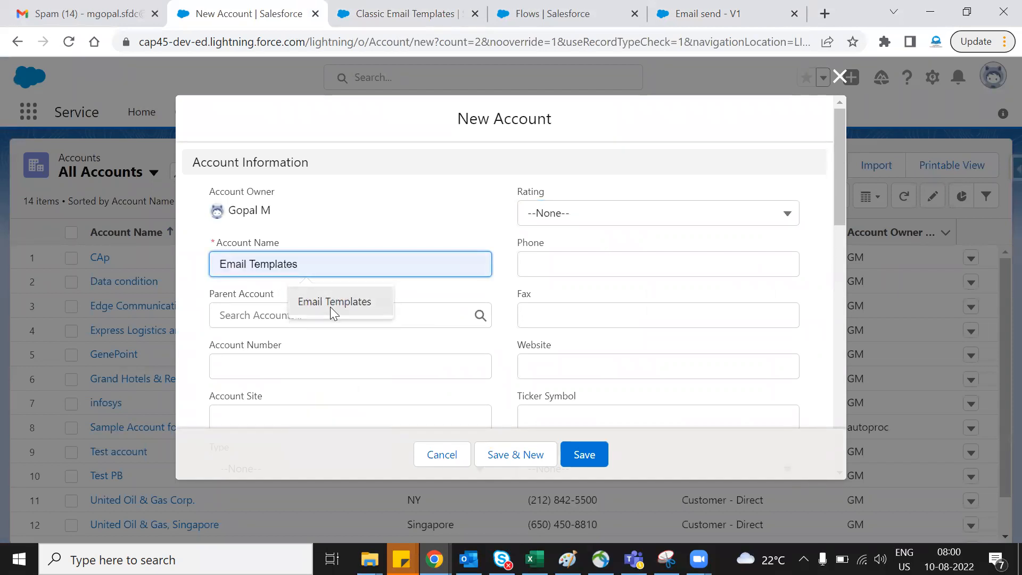
left_click(331, 305)
left_click(561, 258)
left_click(625, 301)
left_click(591, 456)
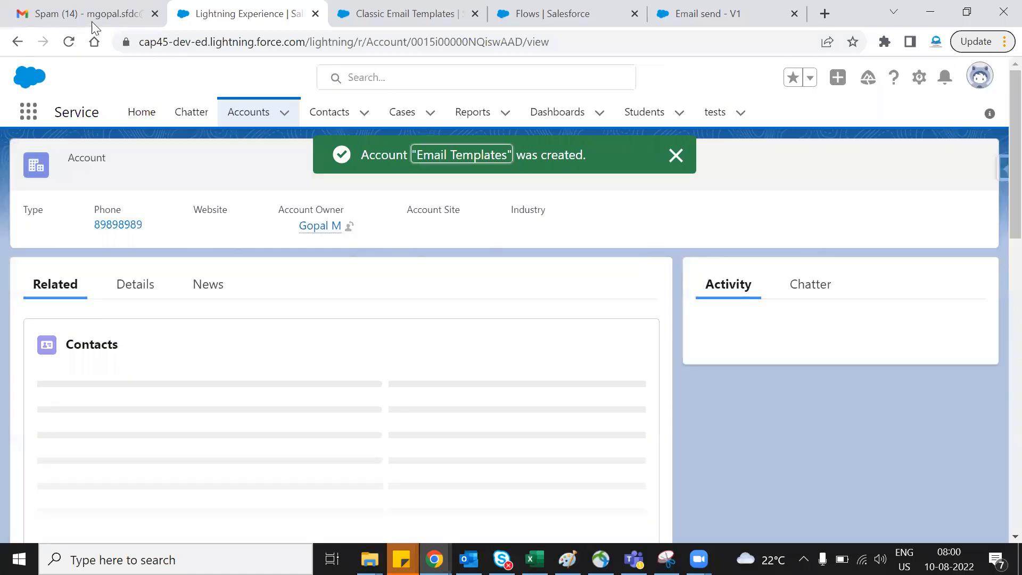
- Switch to Gmail and refresh the Spam folder and the Inbox to look for the alert email
left_click(73, 7)
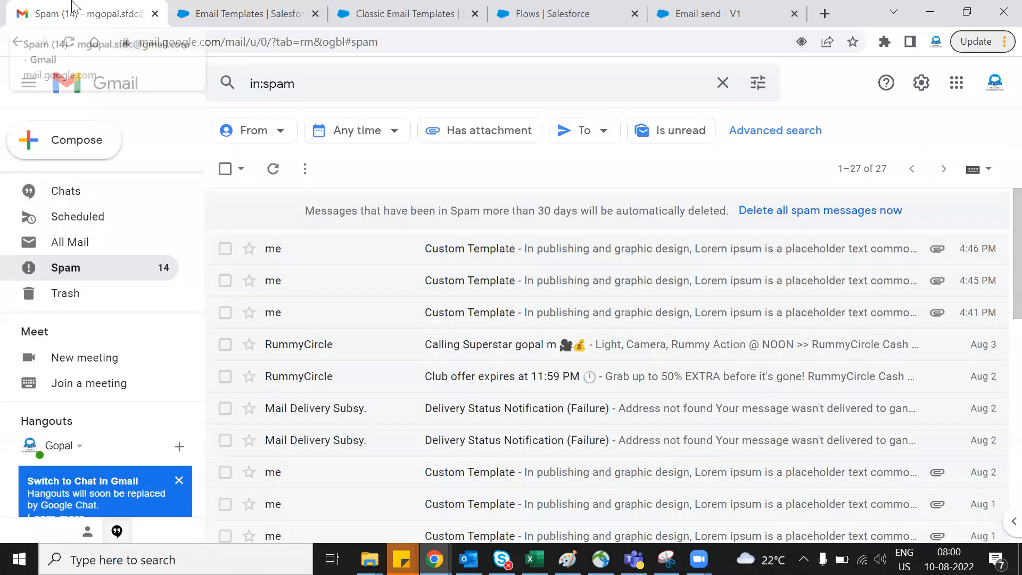
left_click(274, 169)
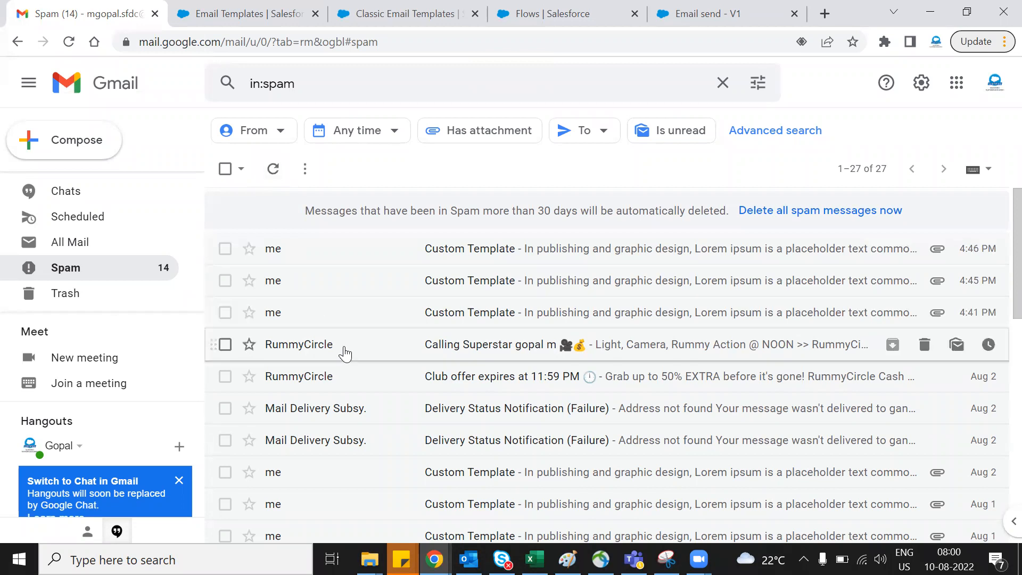
scroll(346, 355, "down", 6)
left_click(273, 169)
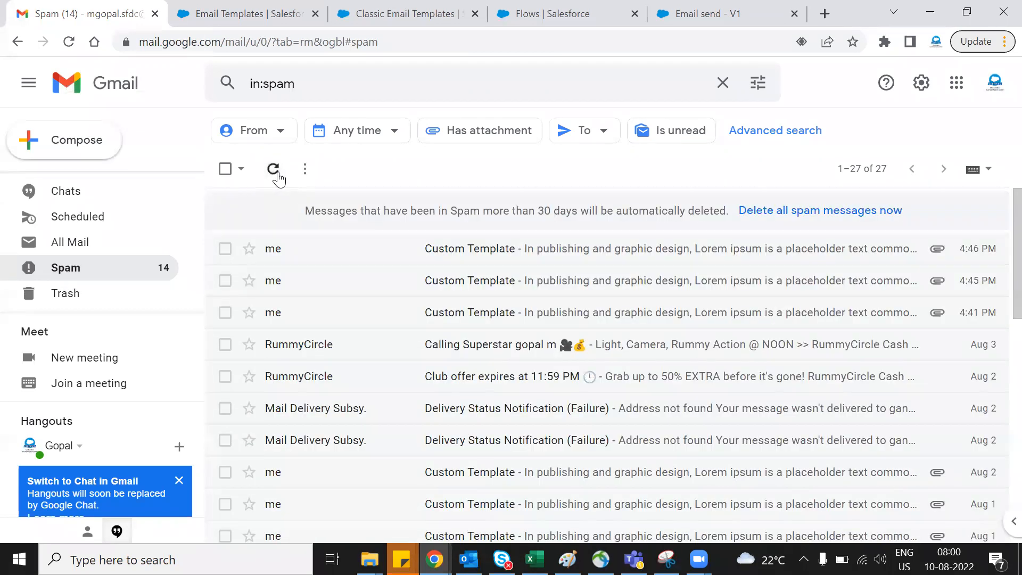
scroll(82, 292, "up", 5)
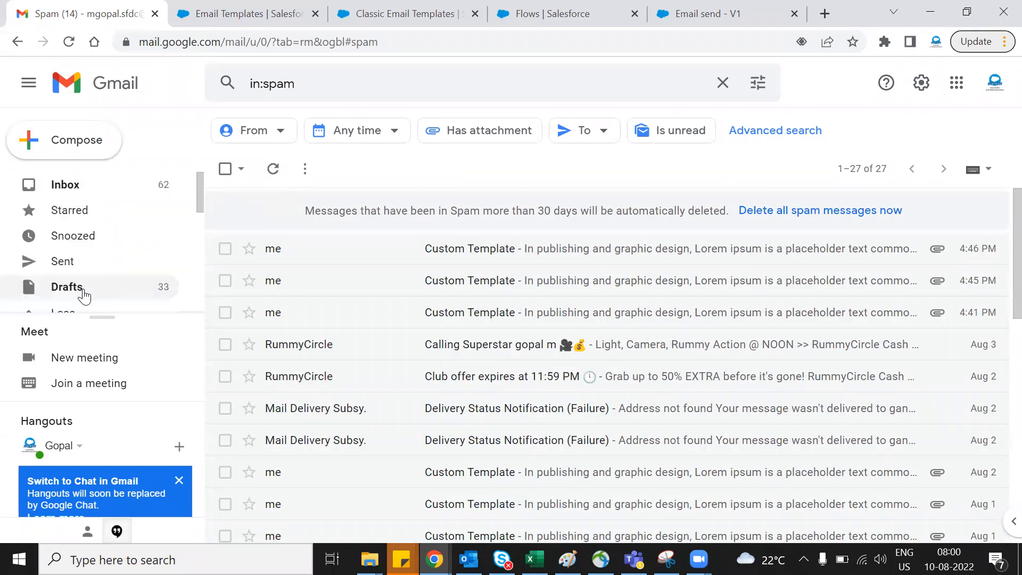
left_click(124, 191)
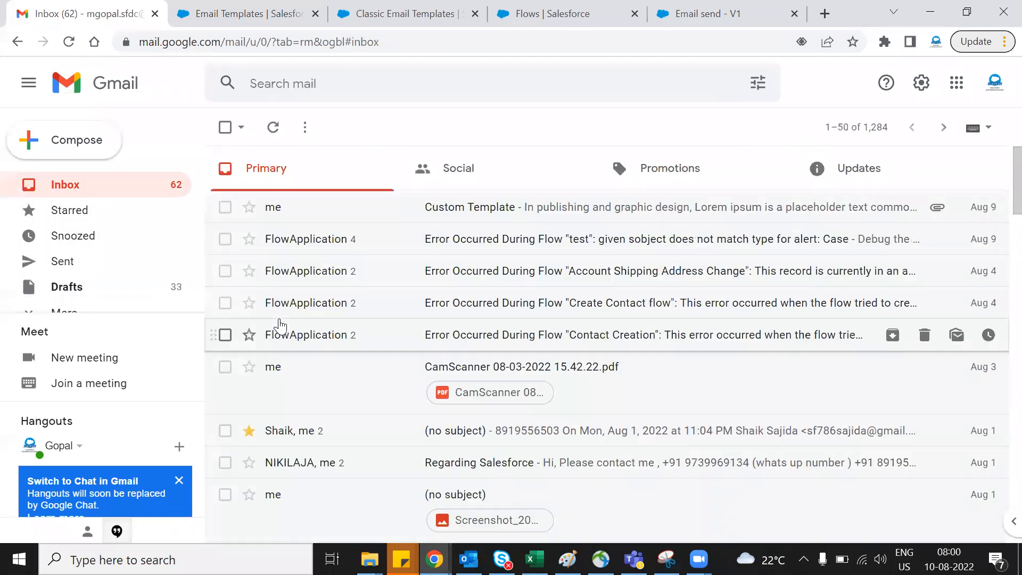
left_click(274, 130)
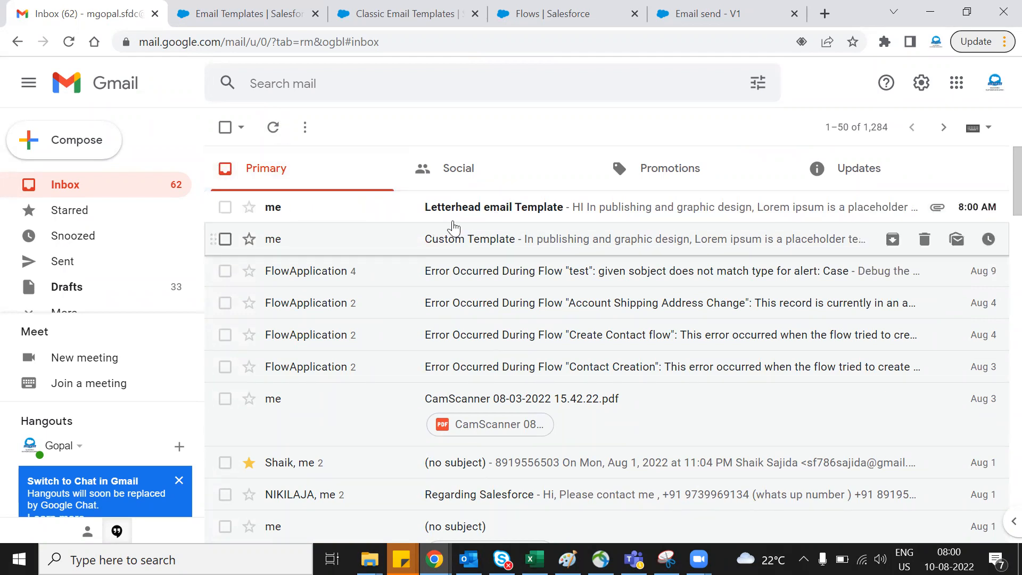
- Open the Letterhead email Template message in the Inbox and mark it as safe
left_click(479, 212)
scroll(611, 344, "down", 1)
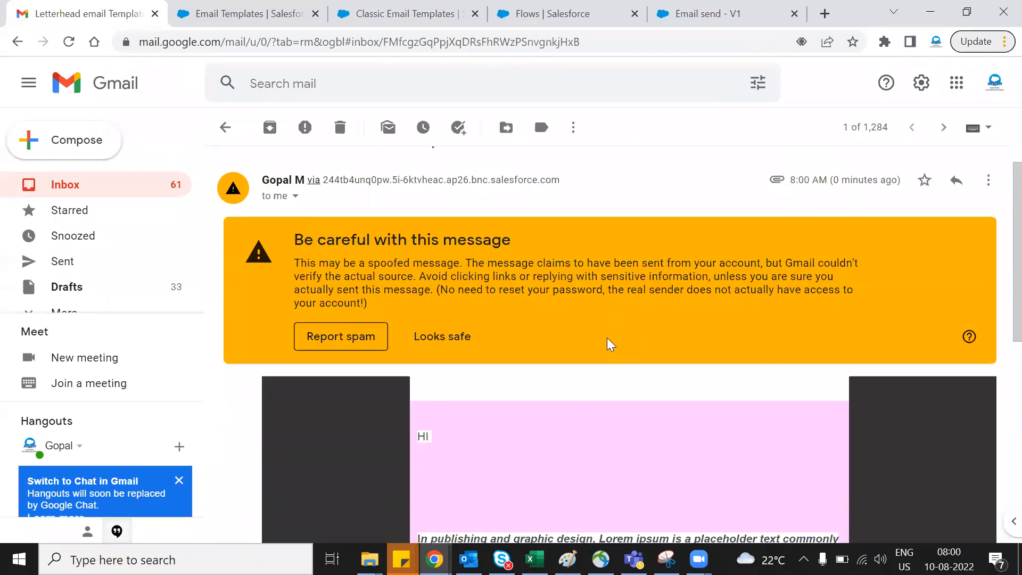
scroll(610, 344, "down", 5)
scroll(447, 384, "up", 4)
left_click(443, 290)
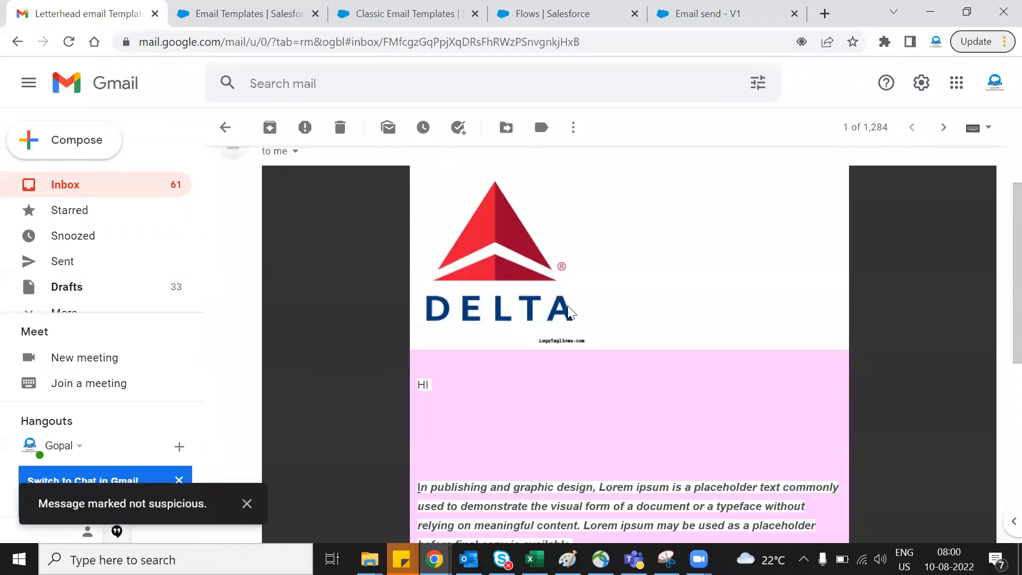
- Examine the received email's letterhead, body text and image attachment
scroll(568, 312, "down", 7)
mouse_move(301, 381)
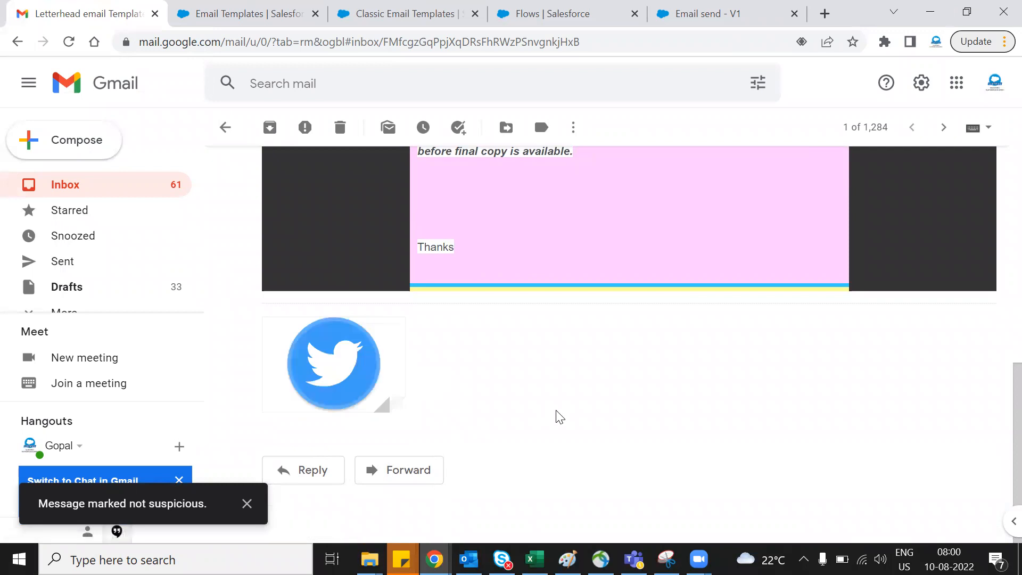
scroll(511, 391, "up", 9)
scroll(582, 383, "down", 4)
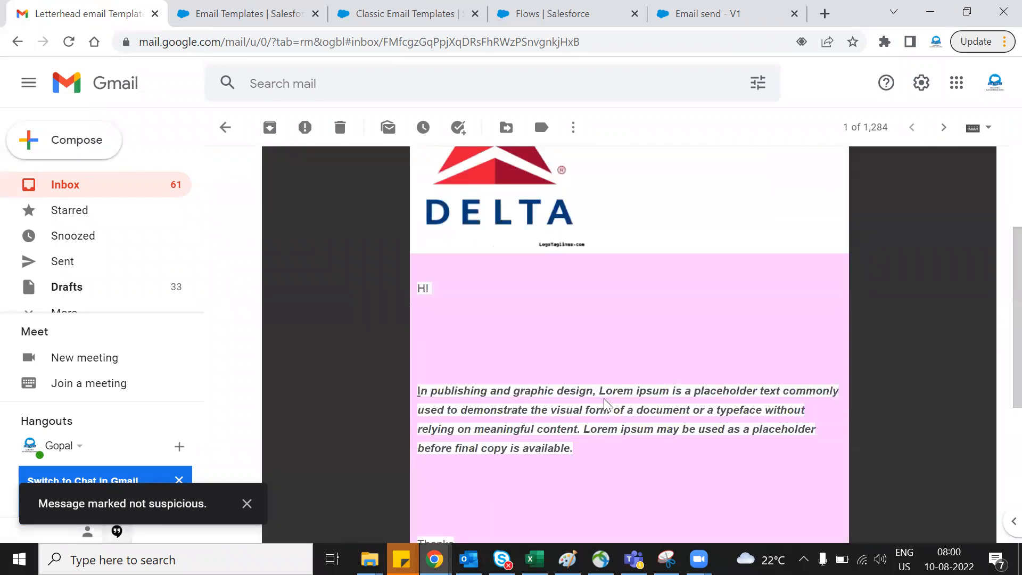
scroll(561, 288, "up", 5)
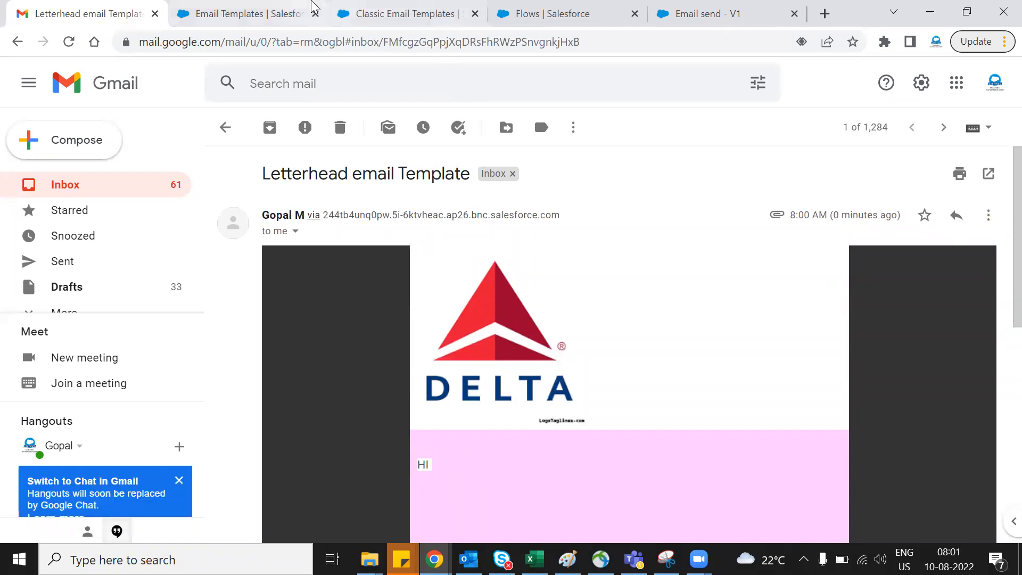
- Switch back to the Email Templates account in Salesforce, clear its Phone field and save the record
left_click(301, 6)
left_click(134, 286)
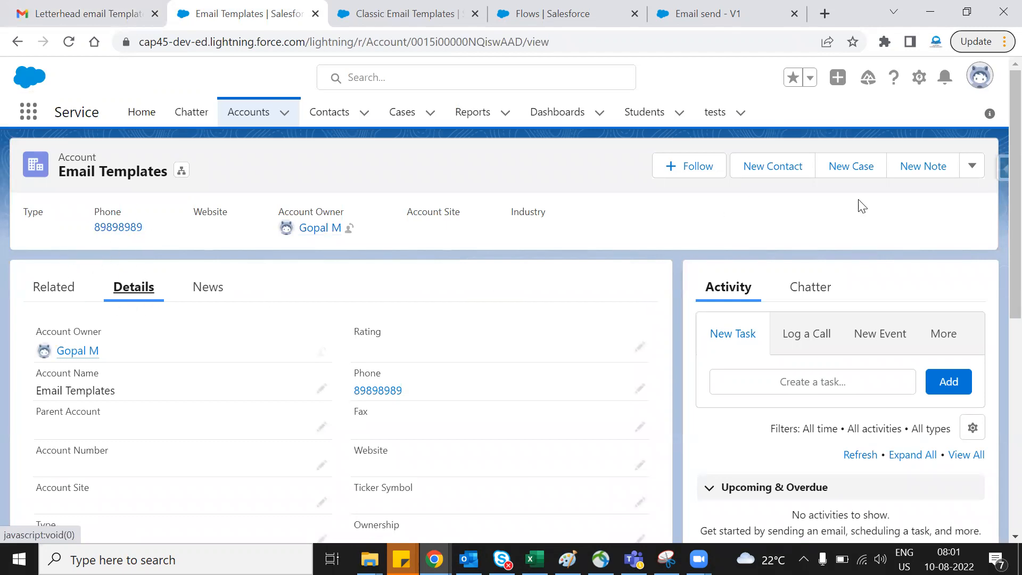
left_click(974, 168)
left_click(913, 315)
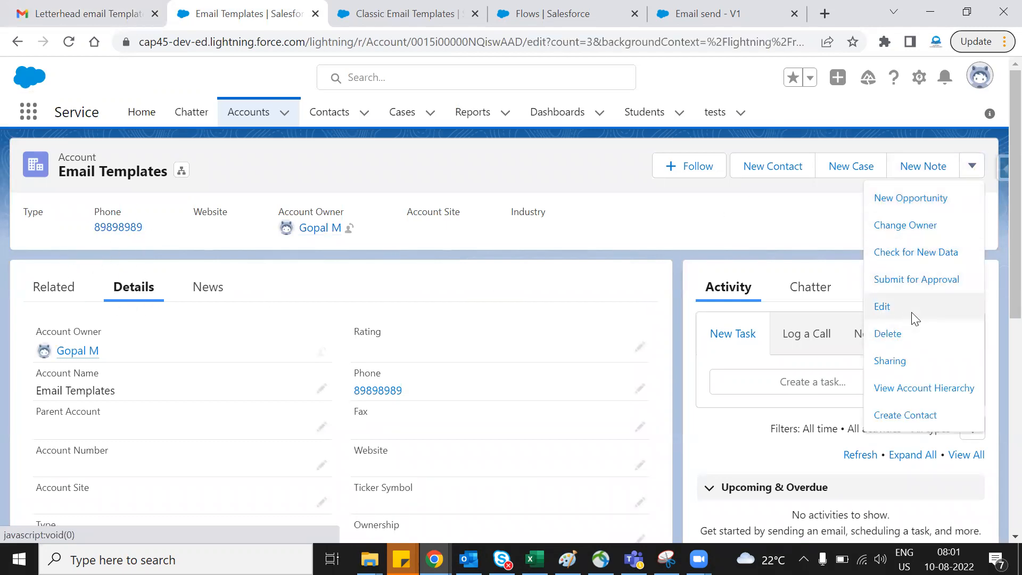
double_click(622, 238)
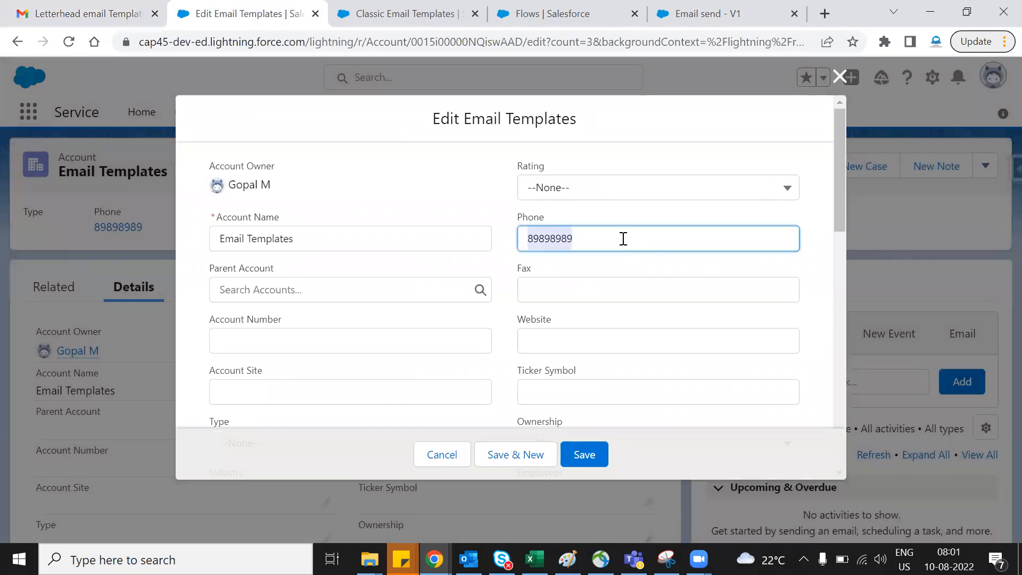
key("BackSpace")
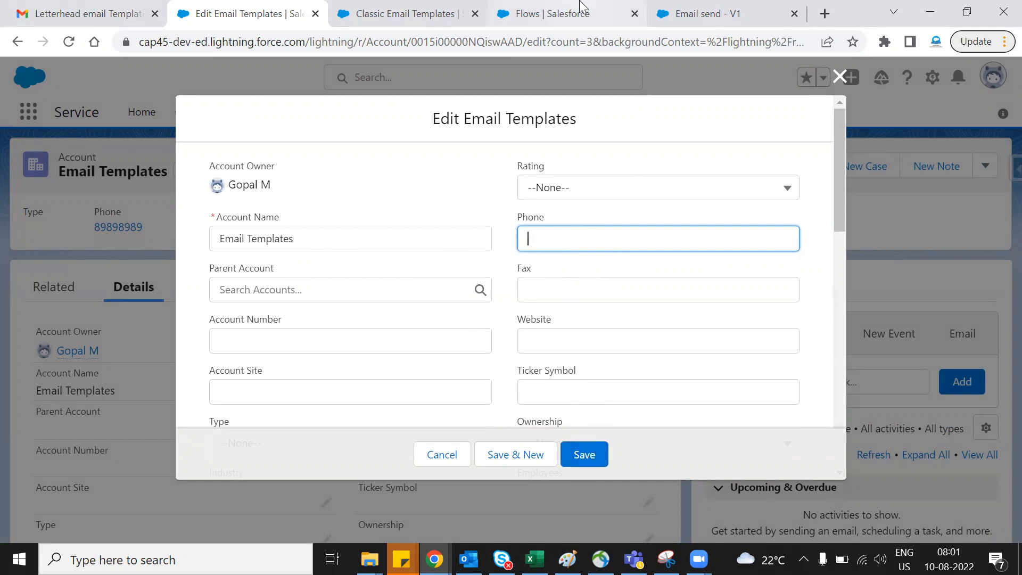
left_click(564, 13)
left_click(737, 8)
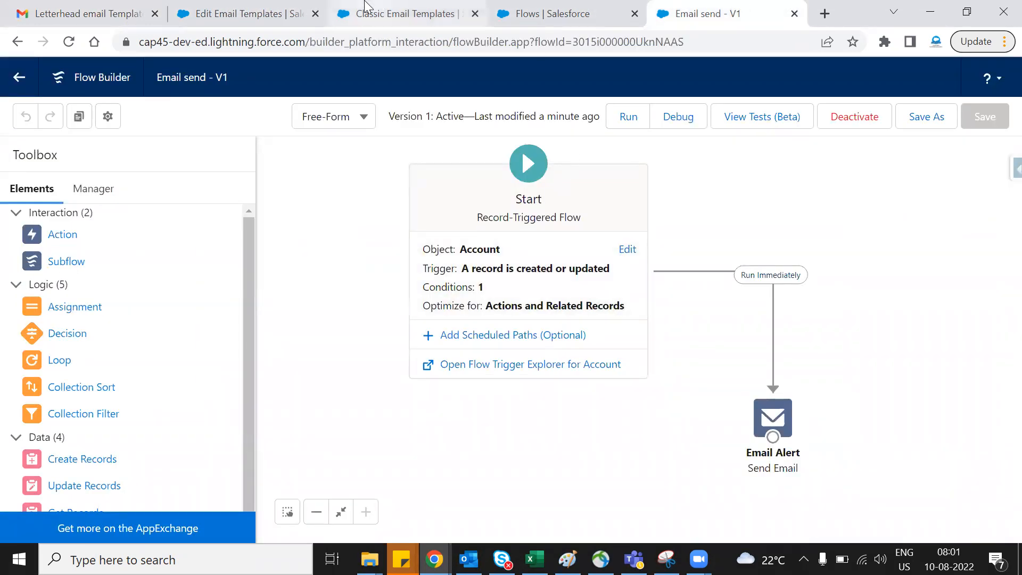
left_click(296, 22)
left_click(584, 453)
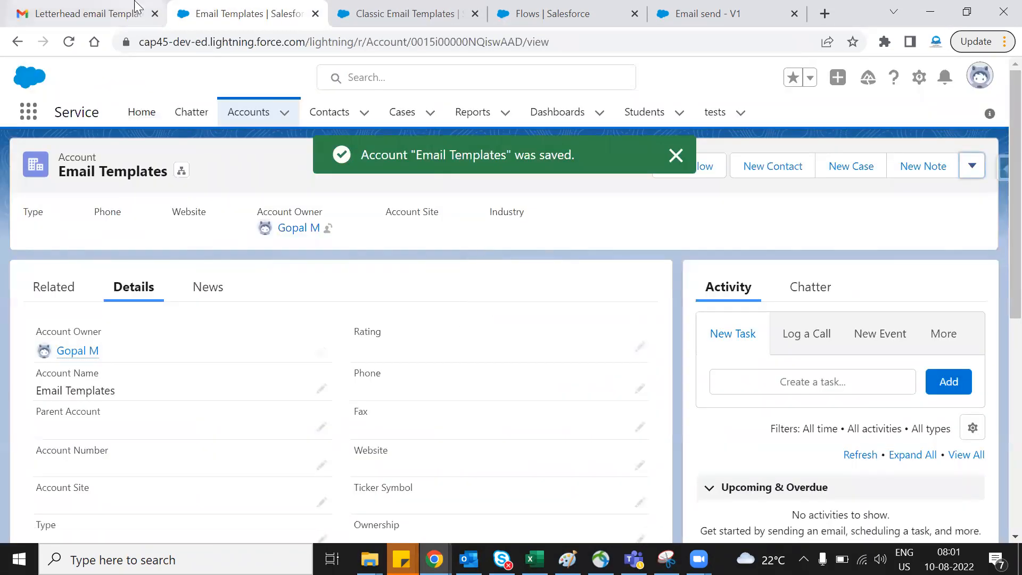
- Switch to Gmail and refresh the Inbox repeatedly to check whether clearing the account's phone sent another alert email
left_click(133, 7)
left_click(109, 181)
left_click(274, 128)
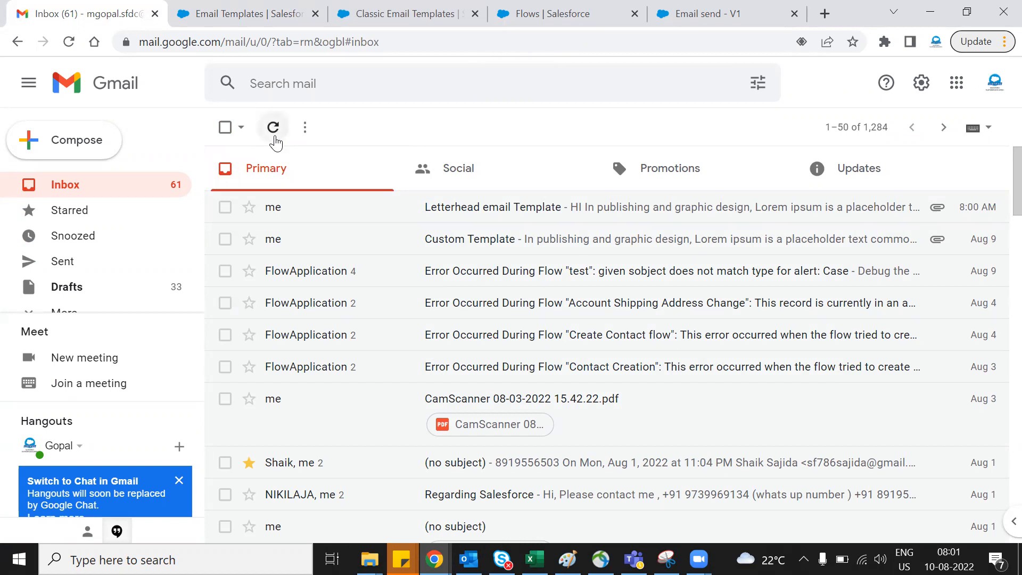
left_click(274, 137)
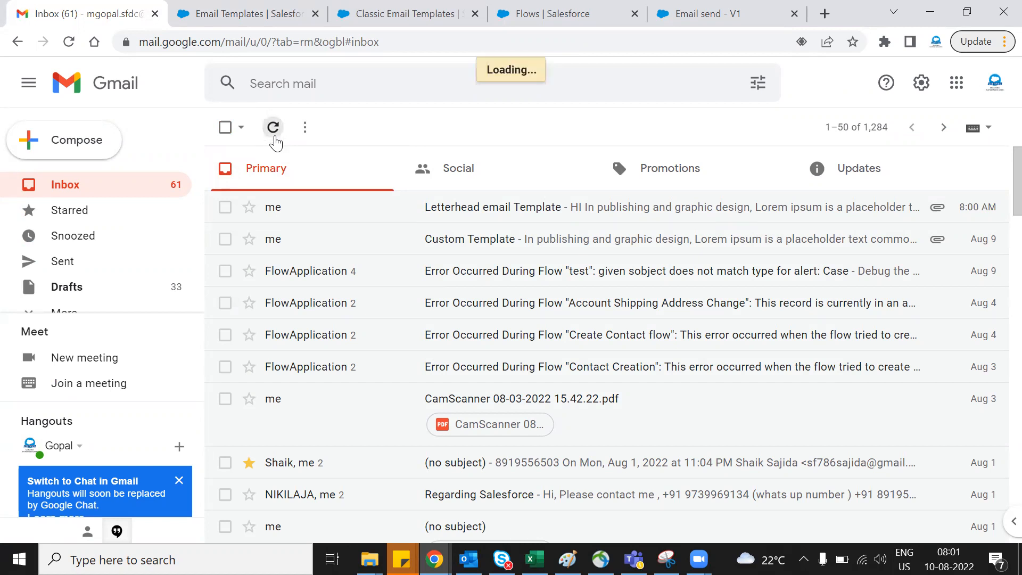
left_click(274, 138)
left_click(274, 138)
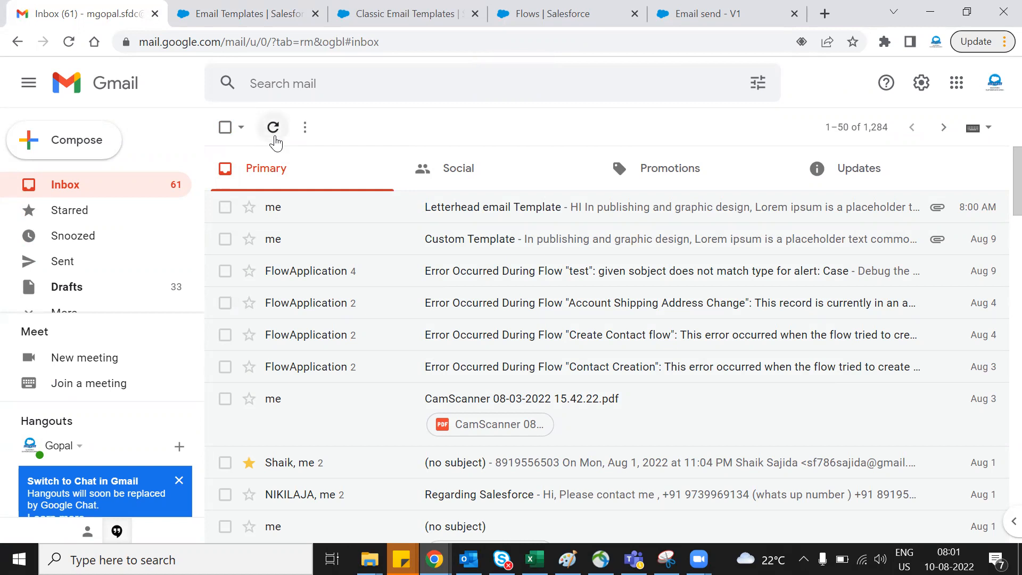
left_click(274, 137)
left_click(274, 137)
left_click(273, 128)
- Switch back to the Email Templates account in Salesforce, enter a phone number in its Phone field and save the record
left_click(232, 7)
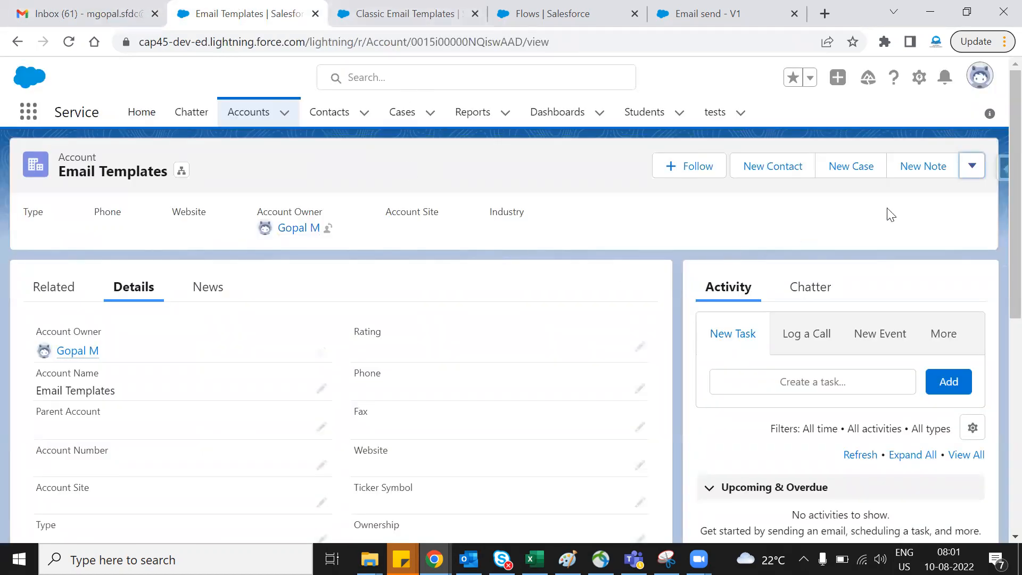
left_click(972, 167)
left_click(923, 309)
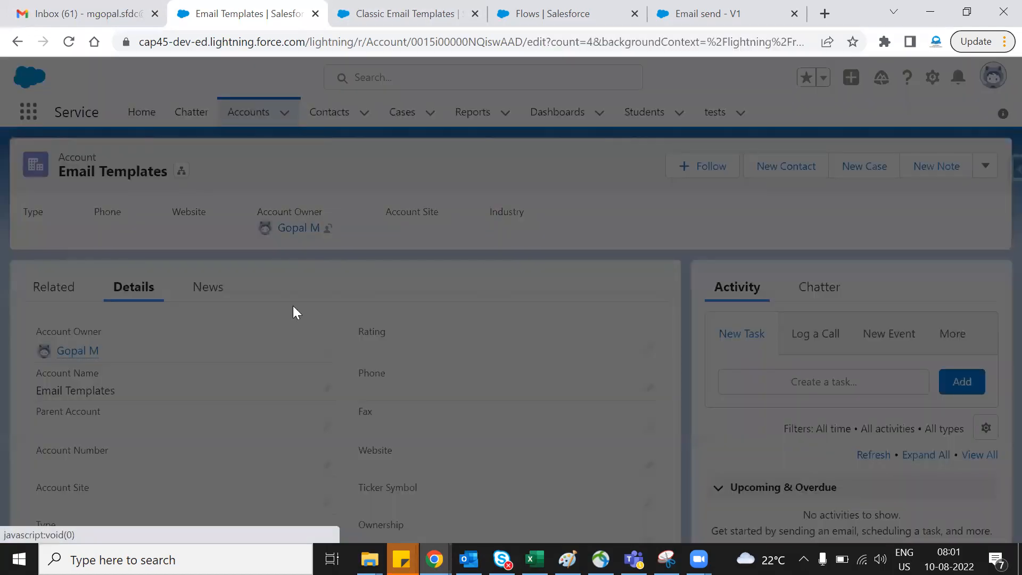
left_click(576, 234)
left_click(628, 302)
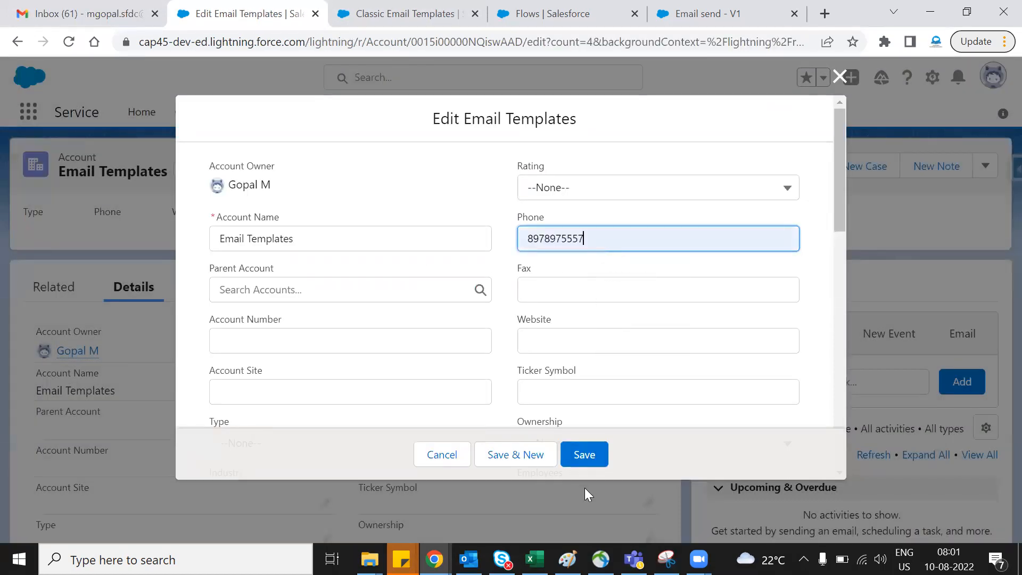
left_click(588, 455)
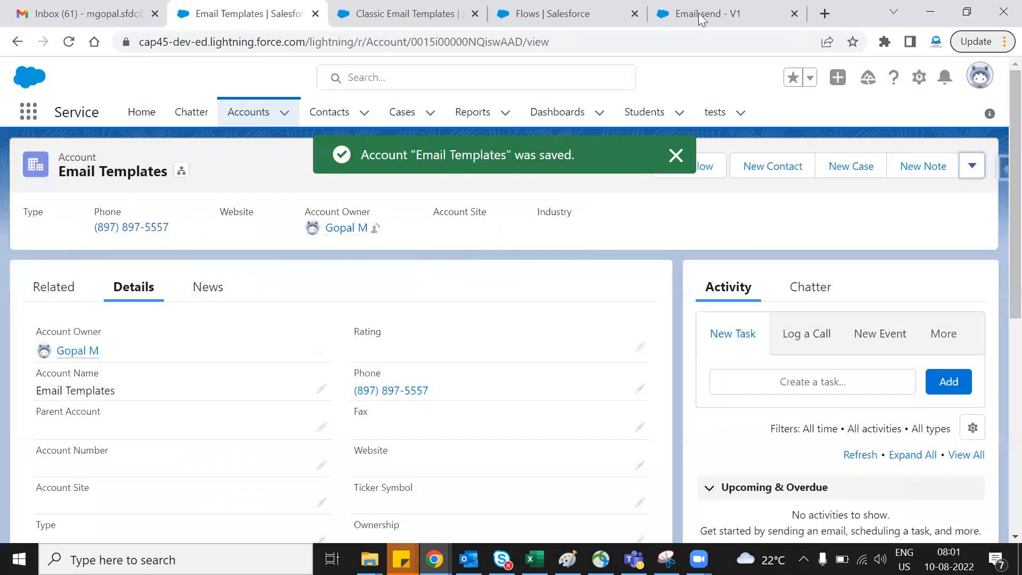
- Review the trigger of the Email send flow and refresh the Gmail Inbox to look for a new alert email
left_click(707, 14)
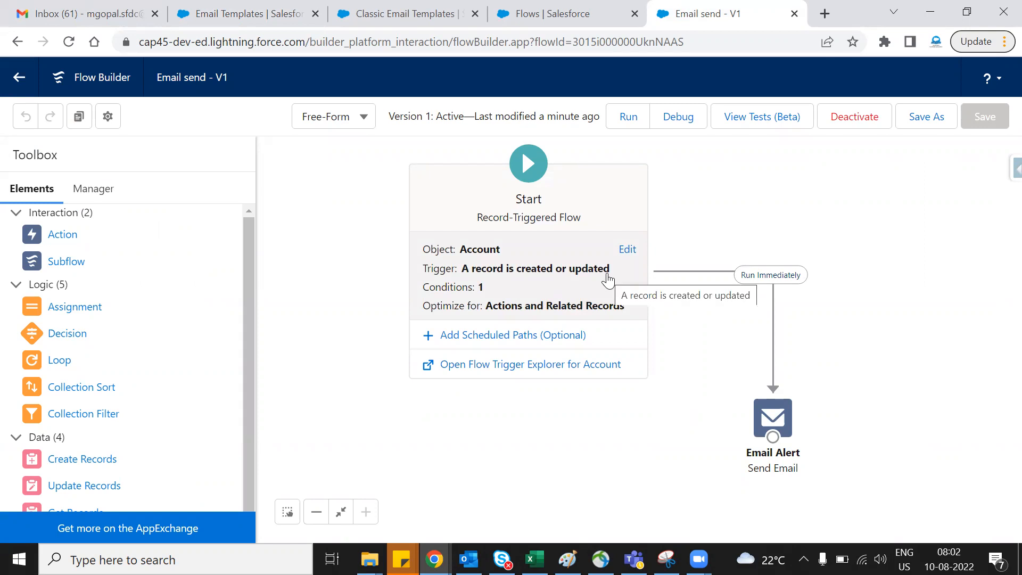
left_click(44, 23)
left_click(274, 129)
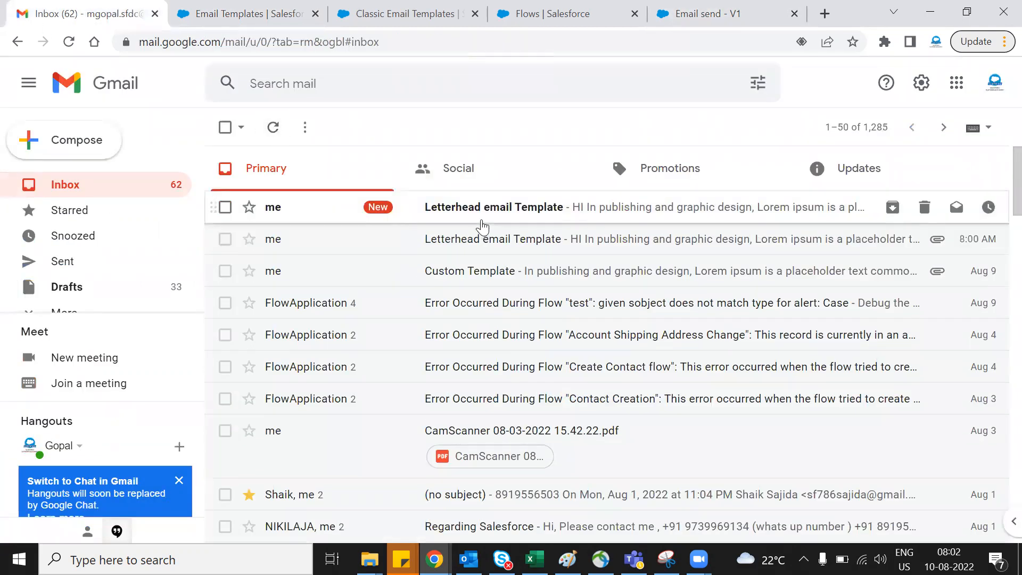
- Open the newest Letterhead email Template message, mark it as safe and return to the Inbox
left_click(510, 208)
scroll(507, 279, "down", 5)
scroll(507, 278, "up", 5)
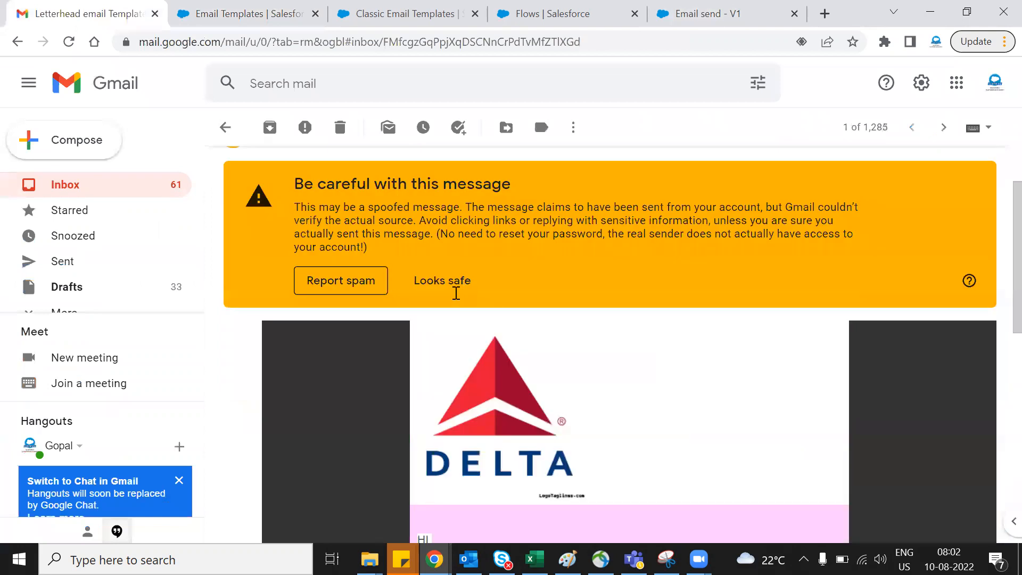
left_click(452, 372)
scroll(528, 368, "down", 10)
scroll(528, 368, "up", 10)
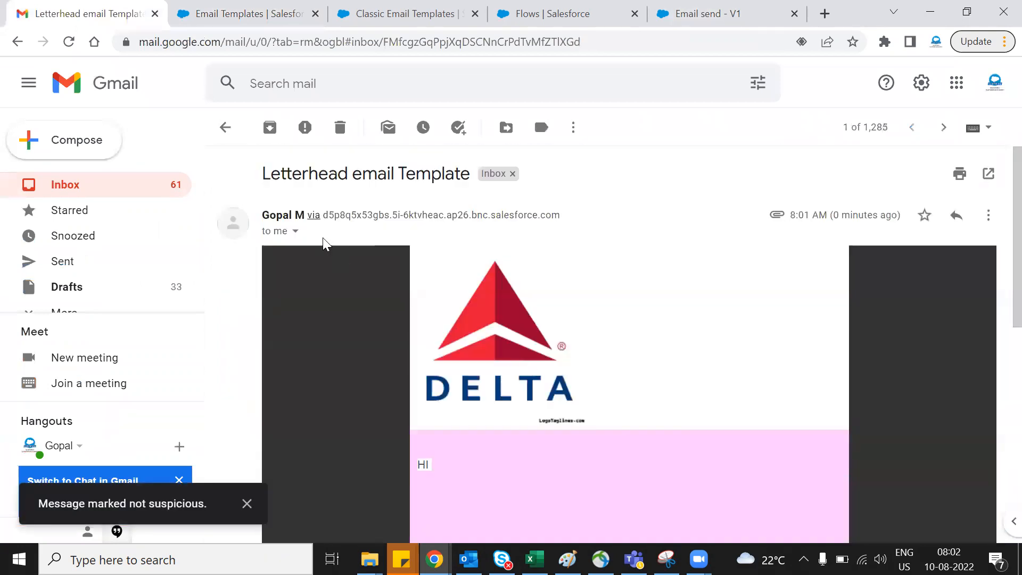
left_click(225, 128)
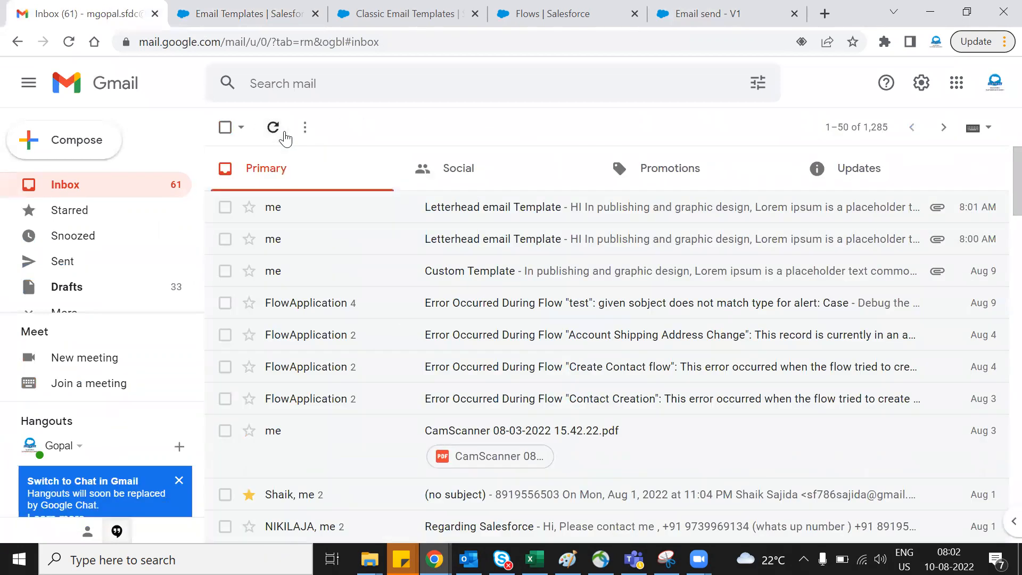
- Set up a debug run of the Email send flow as if the record is Updated, with the Email Templates account as triggering record
left_click(681, 7)
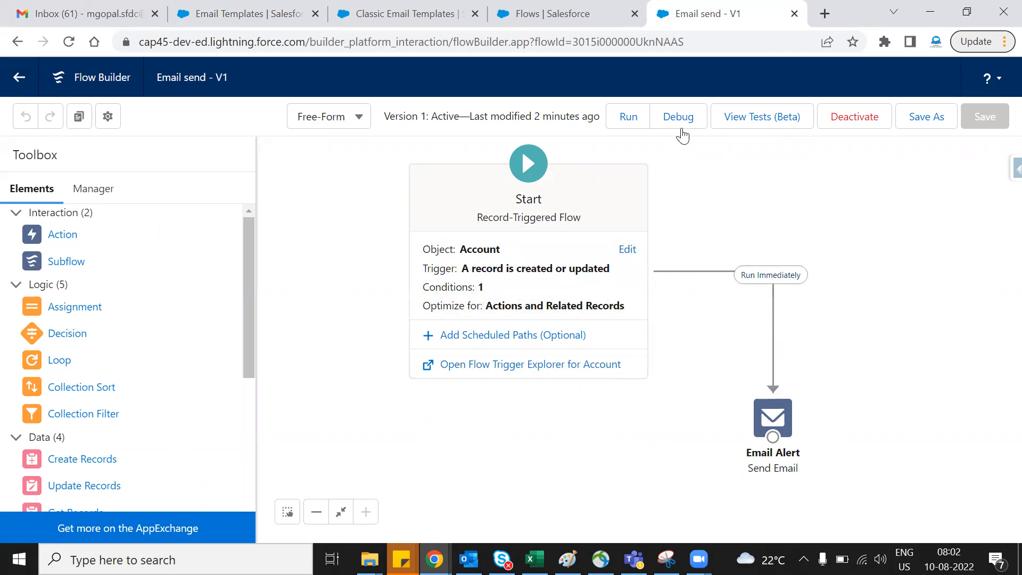
left_click(679, 118)
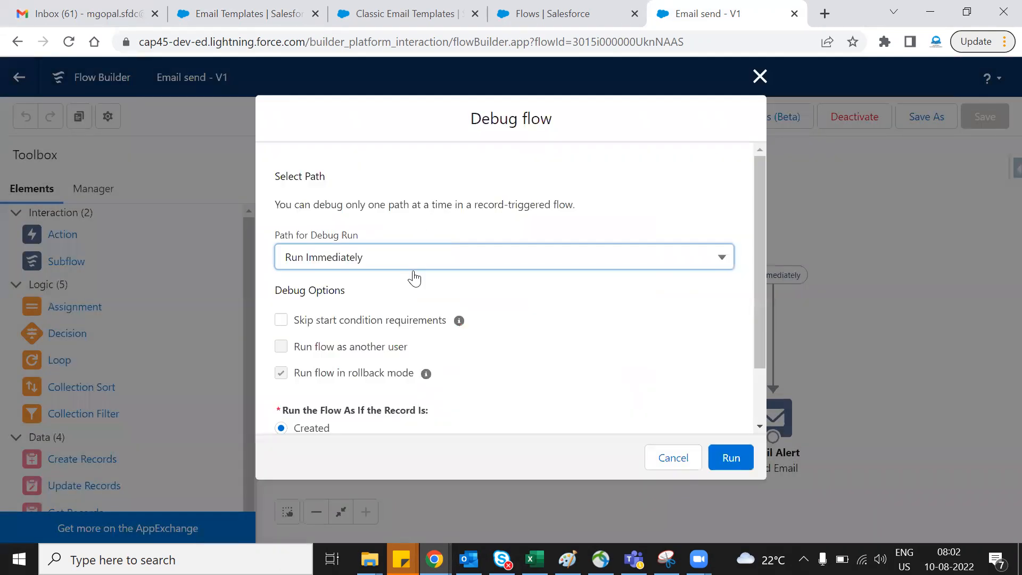
scroll(453, 351, "down", 1)
scroll(424, 371, "down", 2)
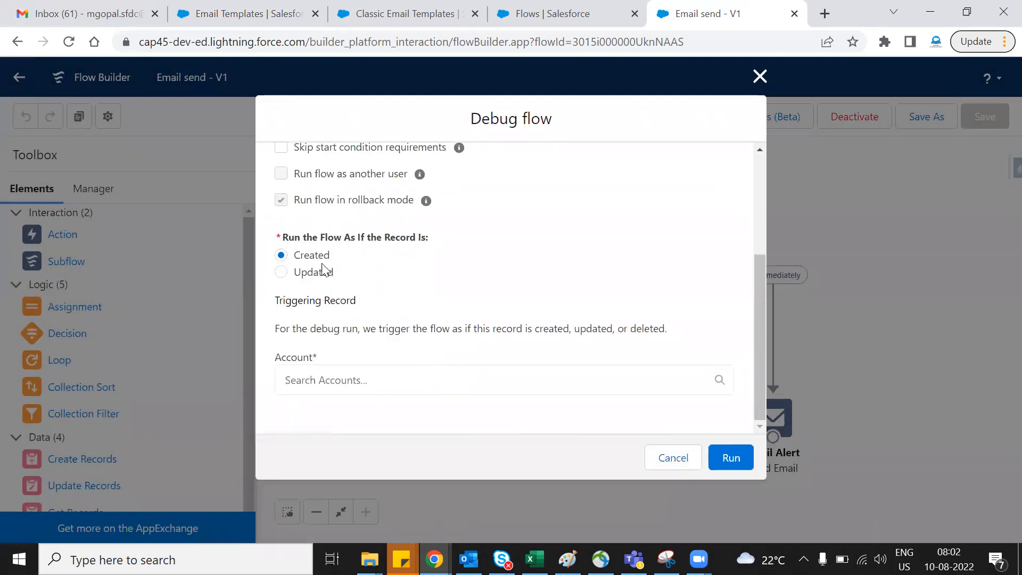
left_click(408, 385)
scroll(474, 296, "down", 2)
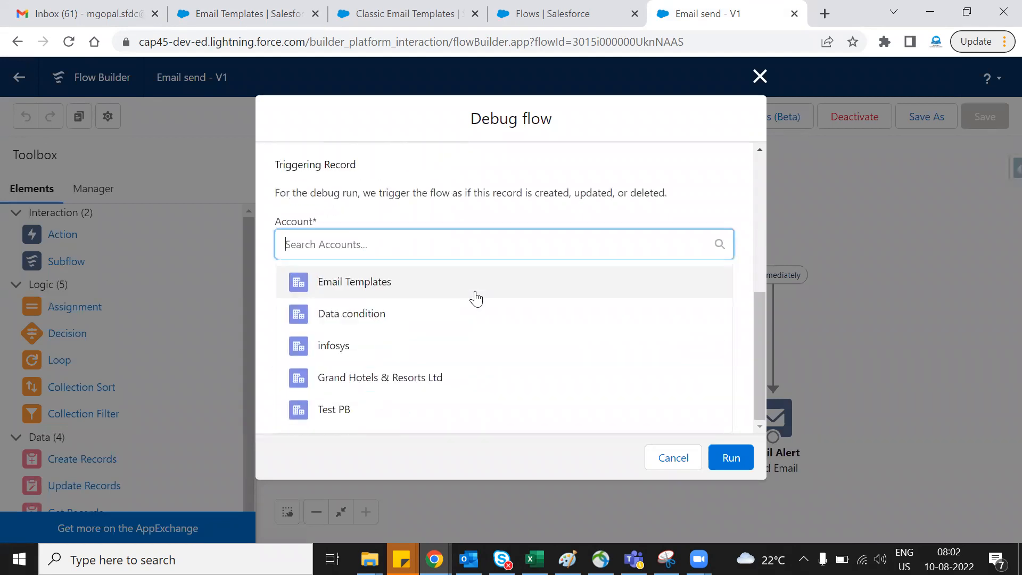
left_click(375, 293)
- Change the triggering record's Account Phone to a different phone number and run the debug
scroll(508, 367, "down", 6)
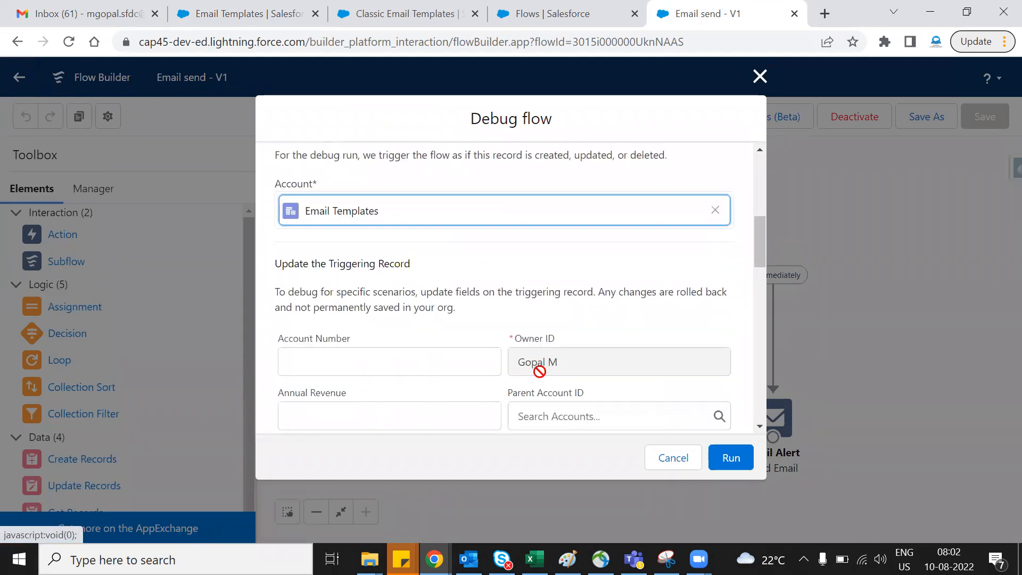
left_click(594, 208)
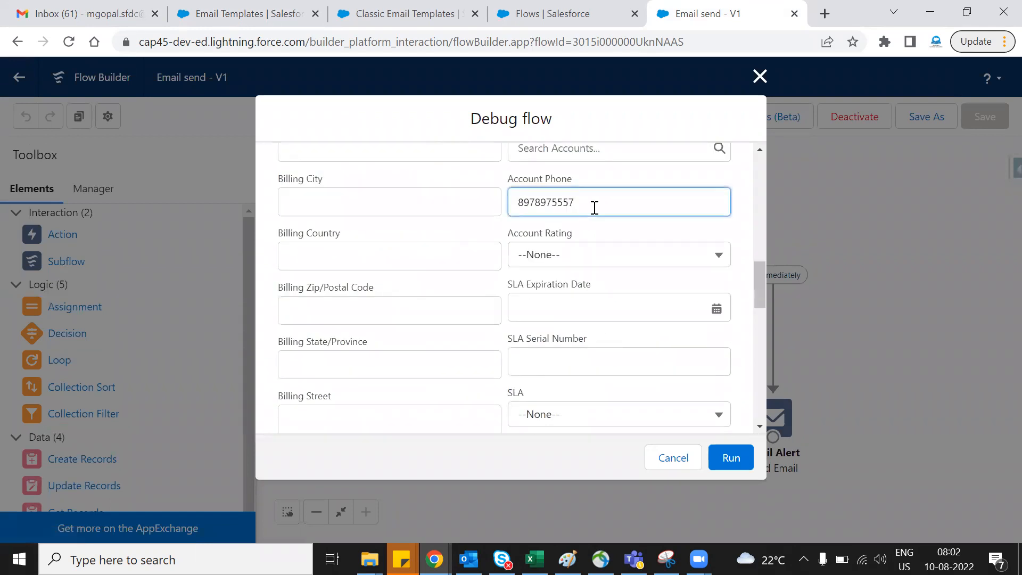
left_click(722, 461)
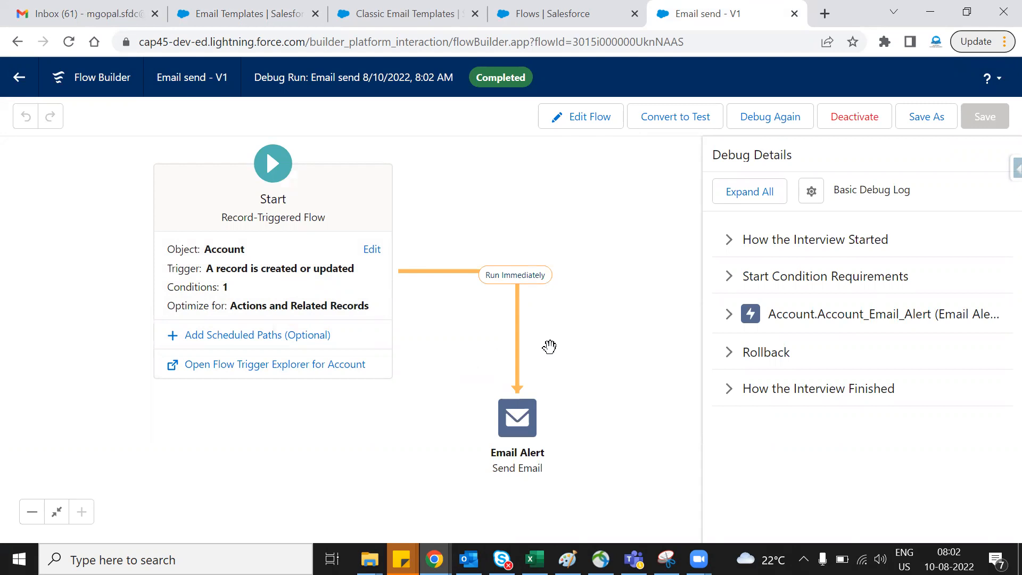
- Expand all debug details and examine the interview start, start condition requirements, email alert inputs and rollback sections
left_click(744, 195)
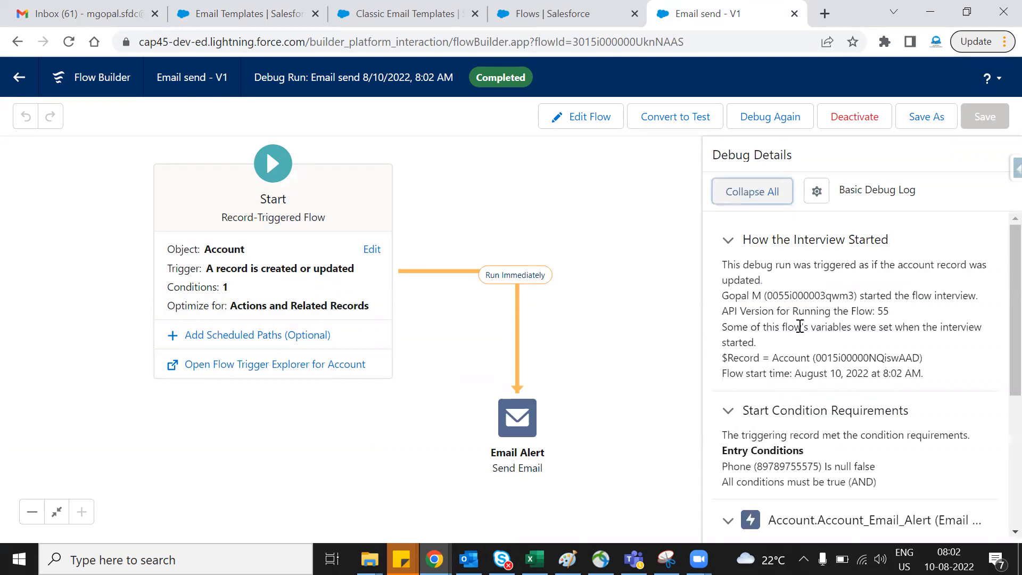
scroll(800, 325, "down", 5)
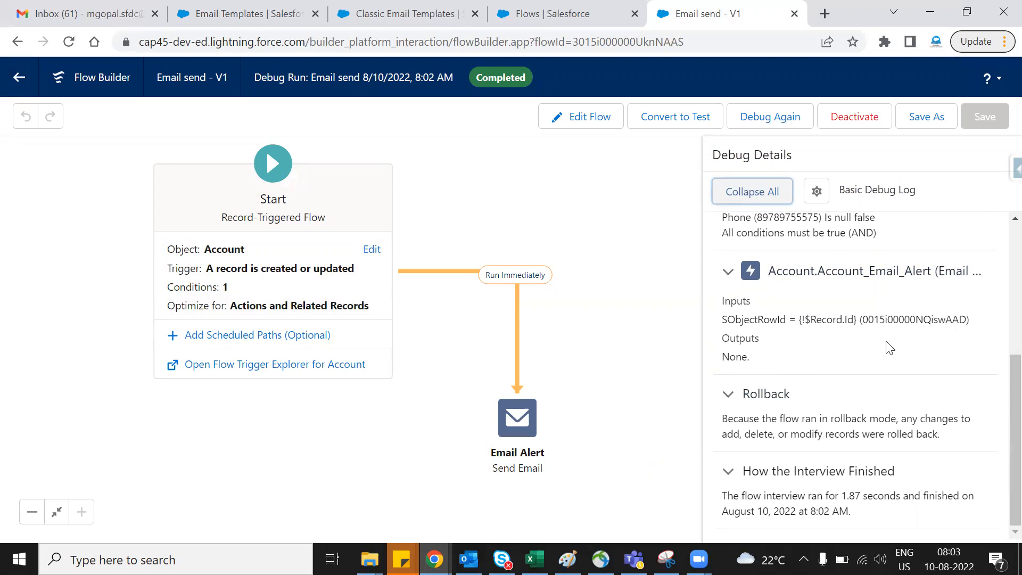
double_click(909, 324)
left_click(903, 351)
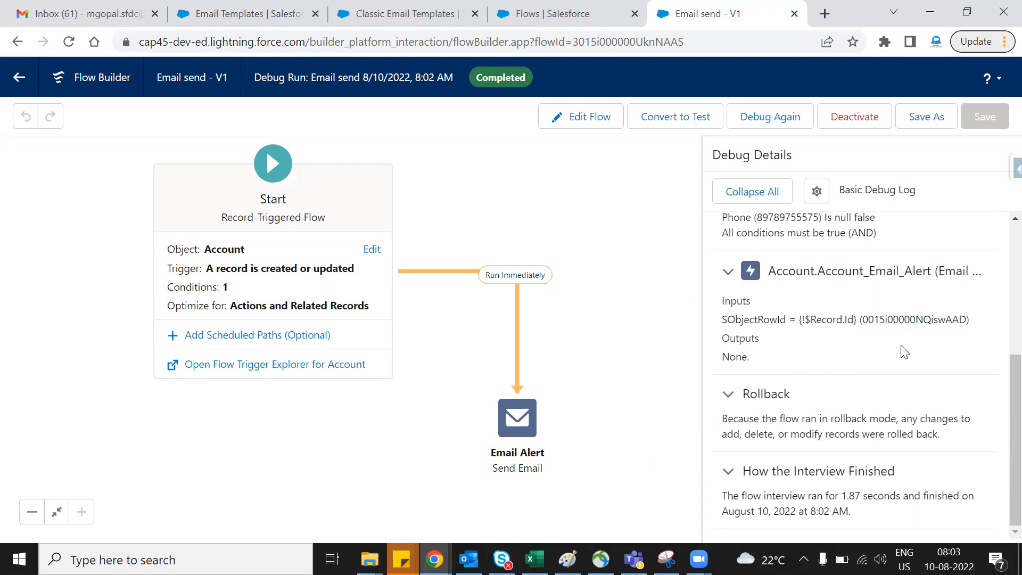
scroll(824, 411, "up", 3)
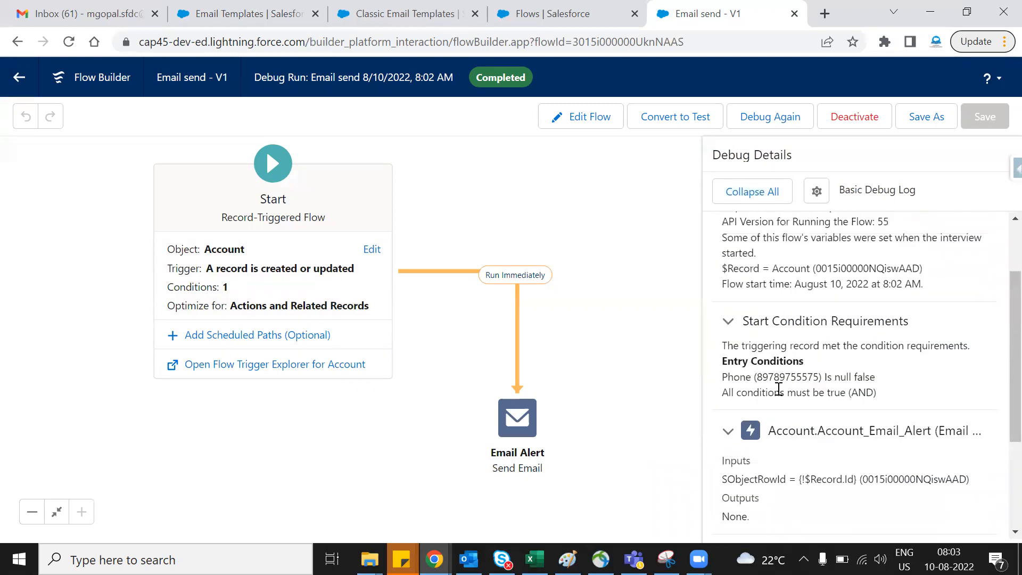
left_click_drag(827, 379, 881, 379)
left_click_drag(728, 394, 887, 401)
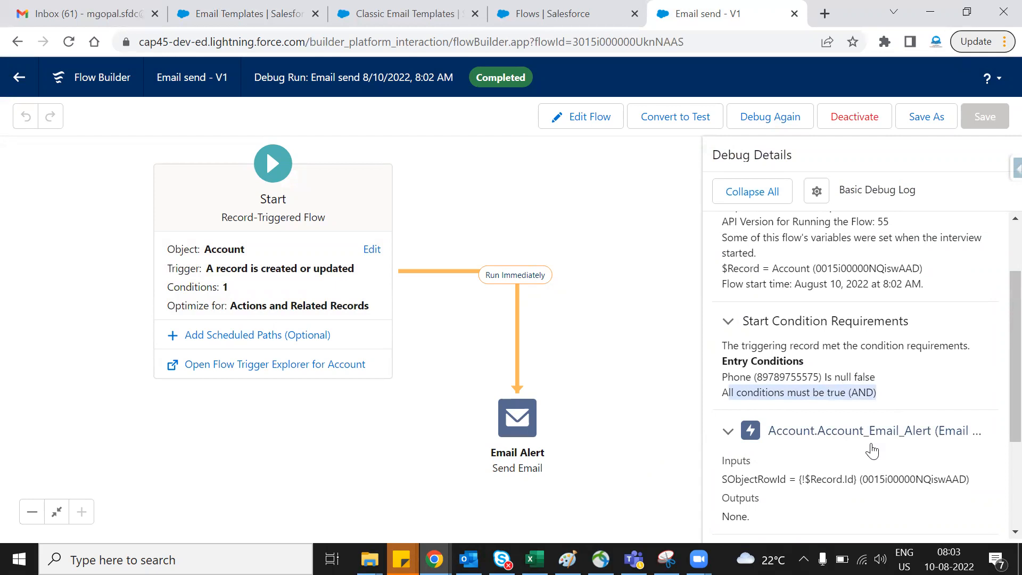
scroll(875, 349, "up", 2)
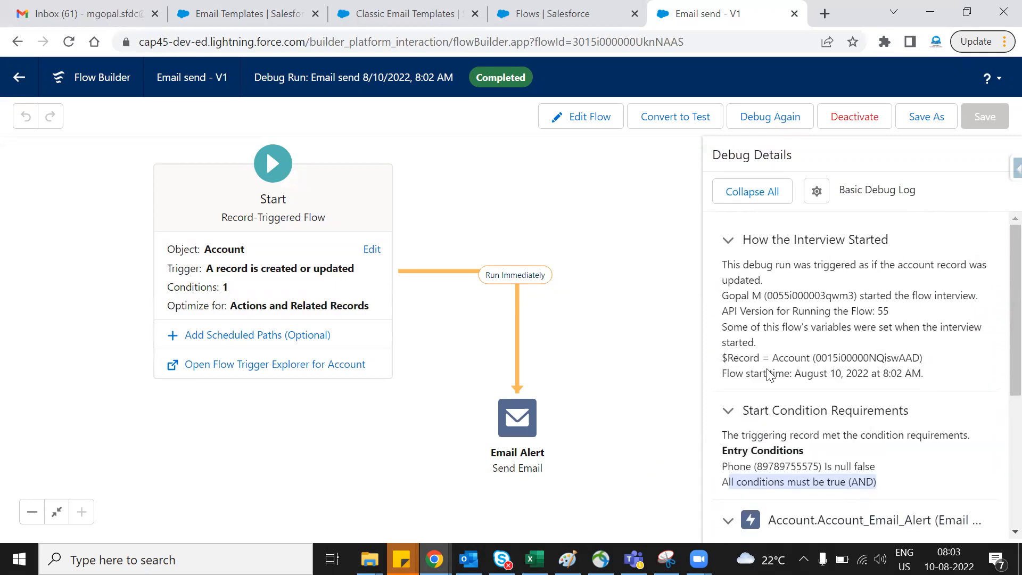
left_click_drag(820, 360, 944, 367)
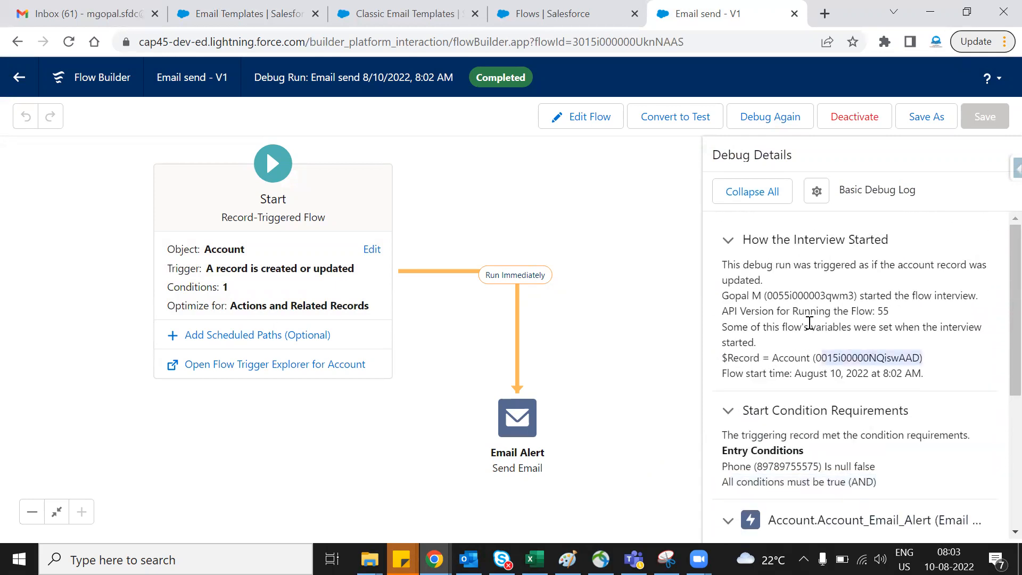
scroll(812, 327, "down", 6)
scroll(860, 461, "up", 6)
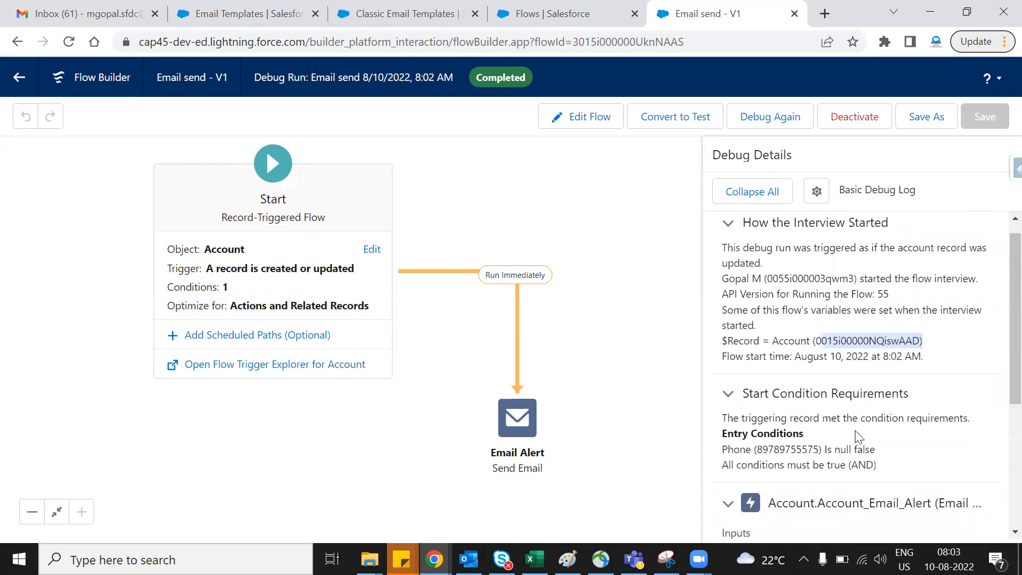
- Collapse the debug details and return the flow to edit mode
left_click(759, 199)
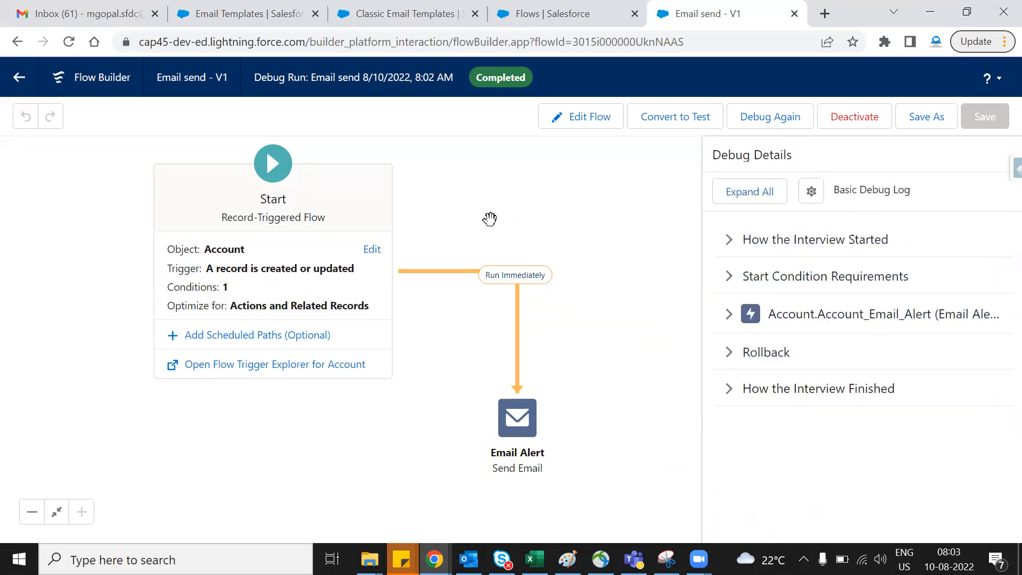
left_click_drag(481, 210, 517, 214)
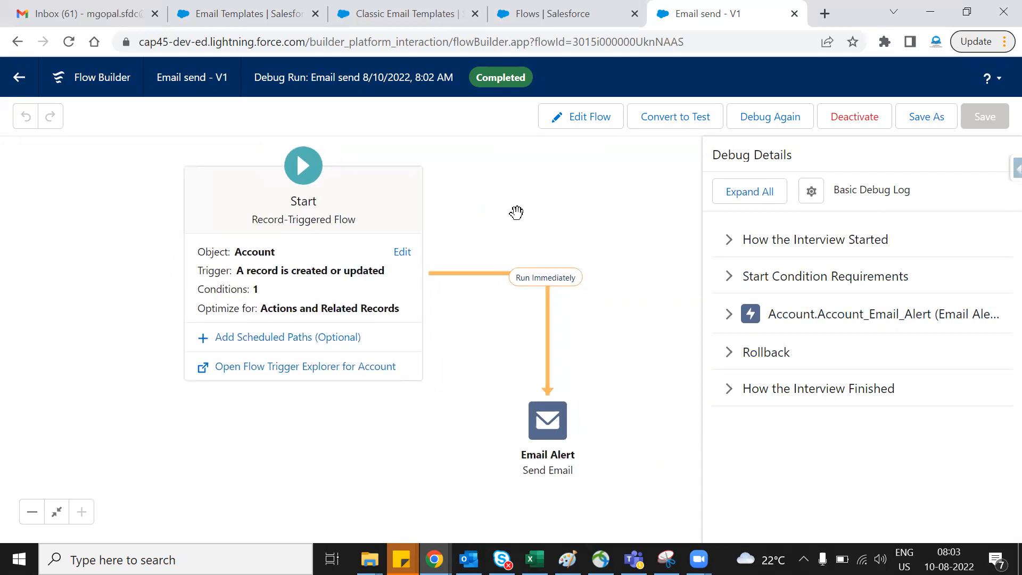
left_click(589, 117)
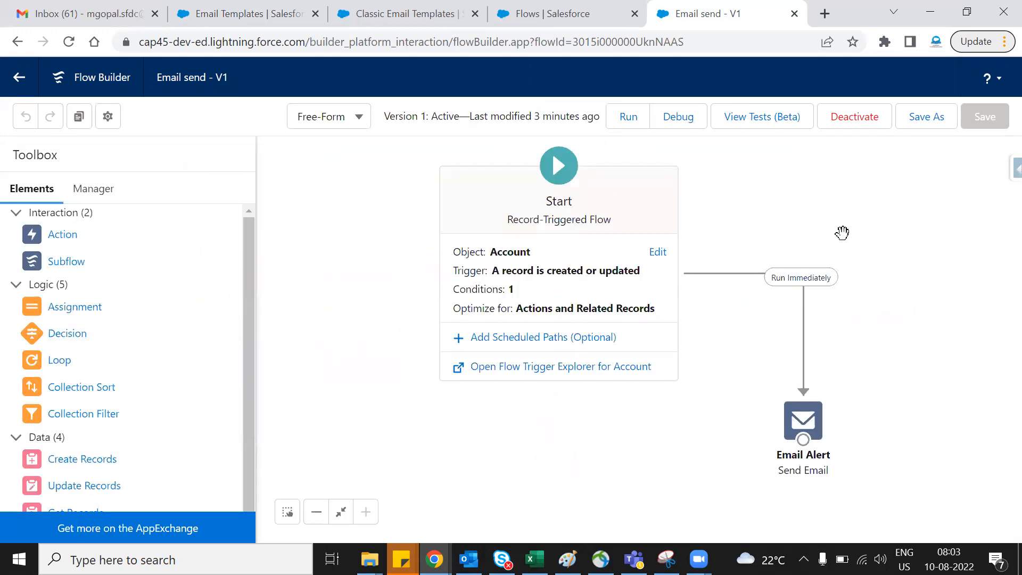